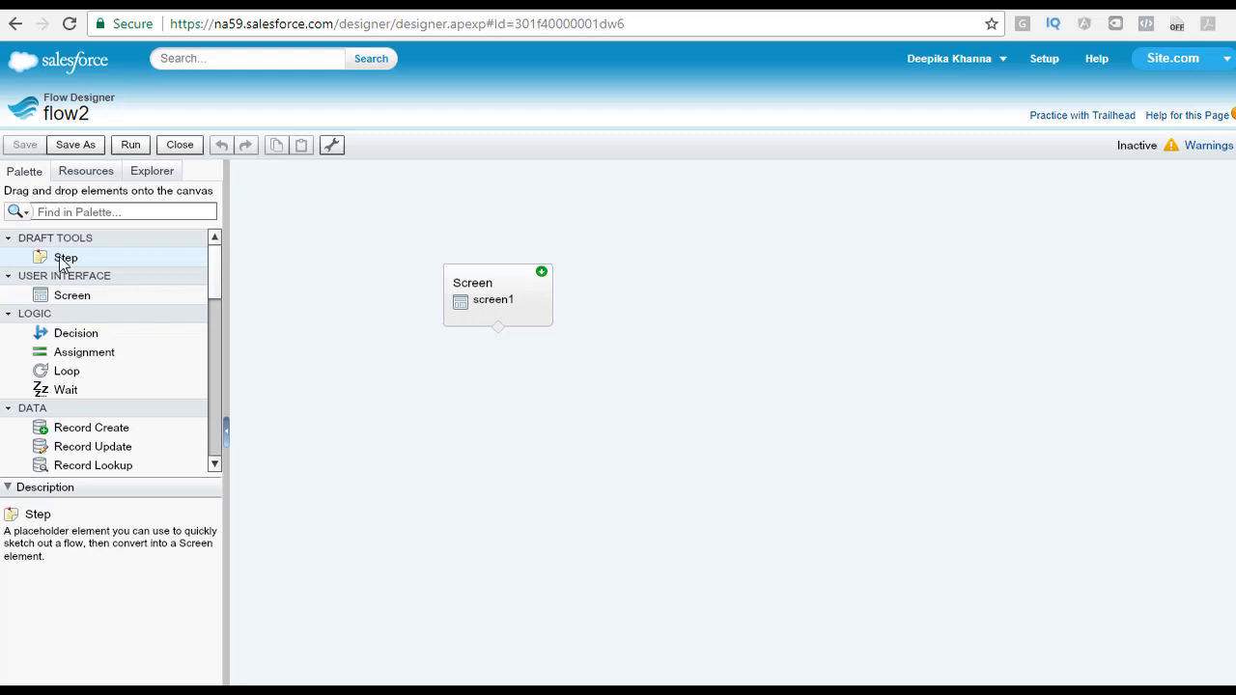
Step: Search the flow's elements in the Explorer for screens, then return to the element palette
left_click(155, 176)
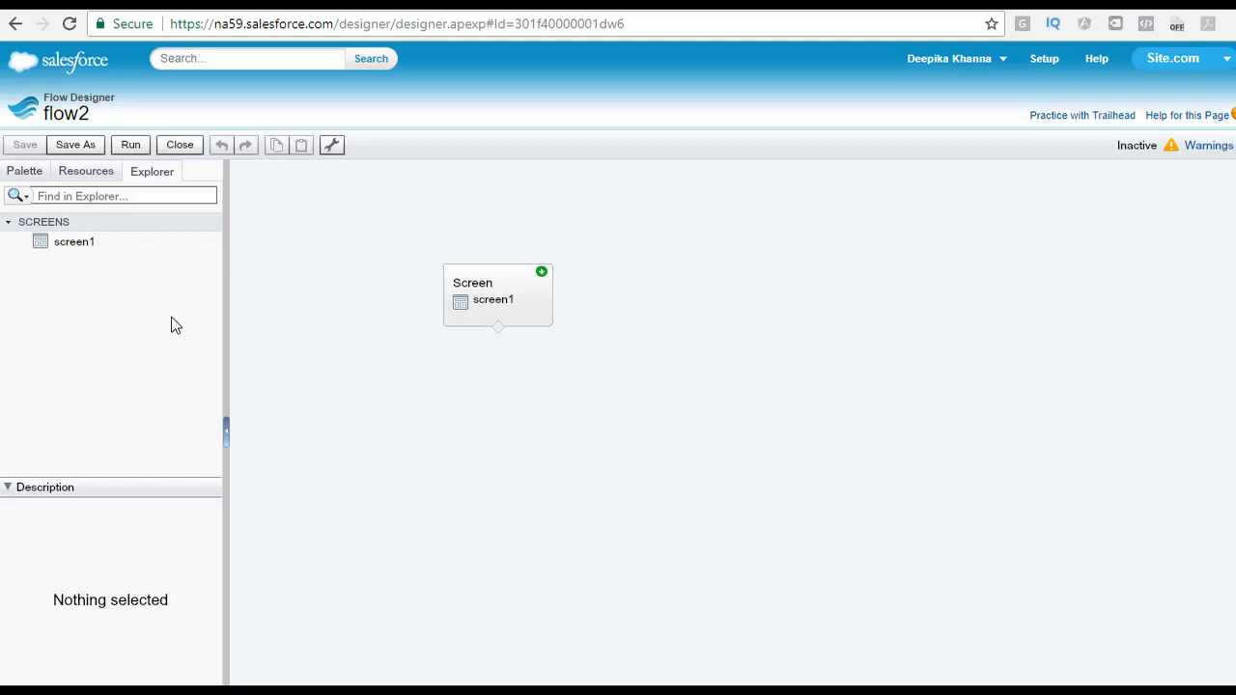
left_click(83, 194)
left_click(75, 197)
type("scree")
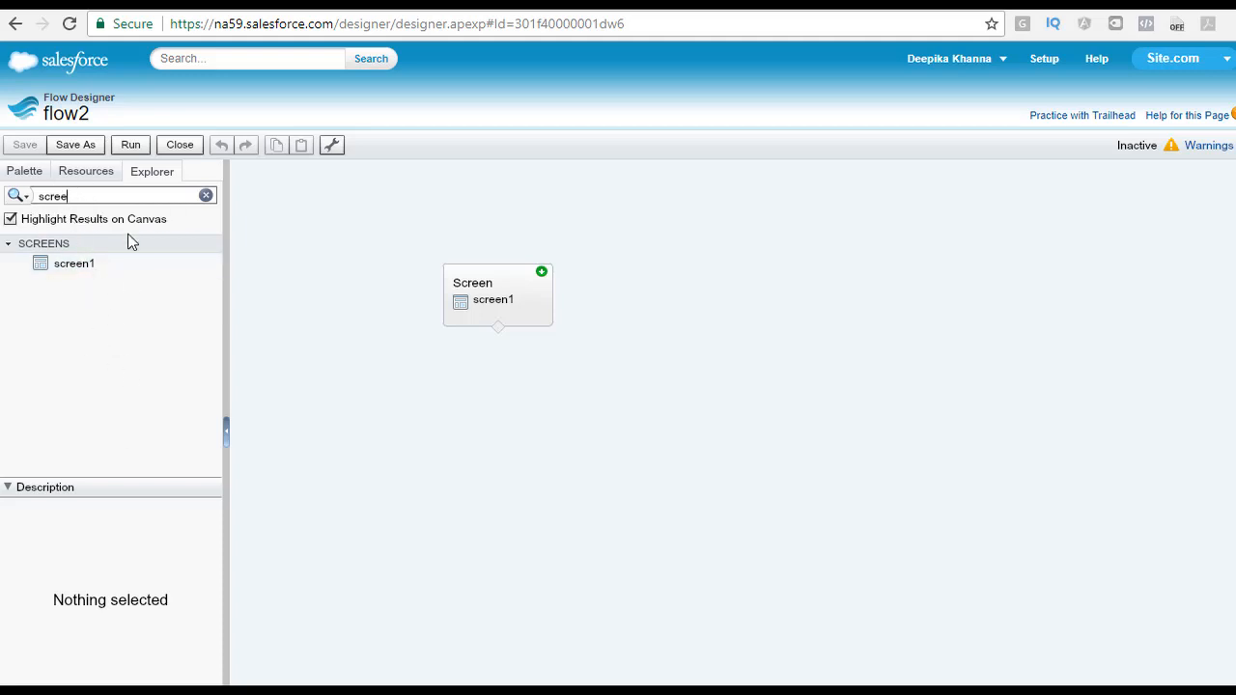
left_click(29, 171)
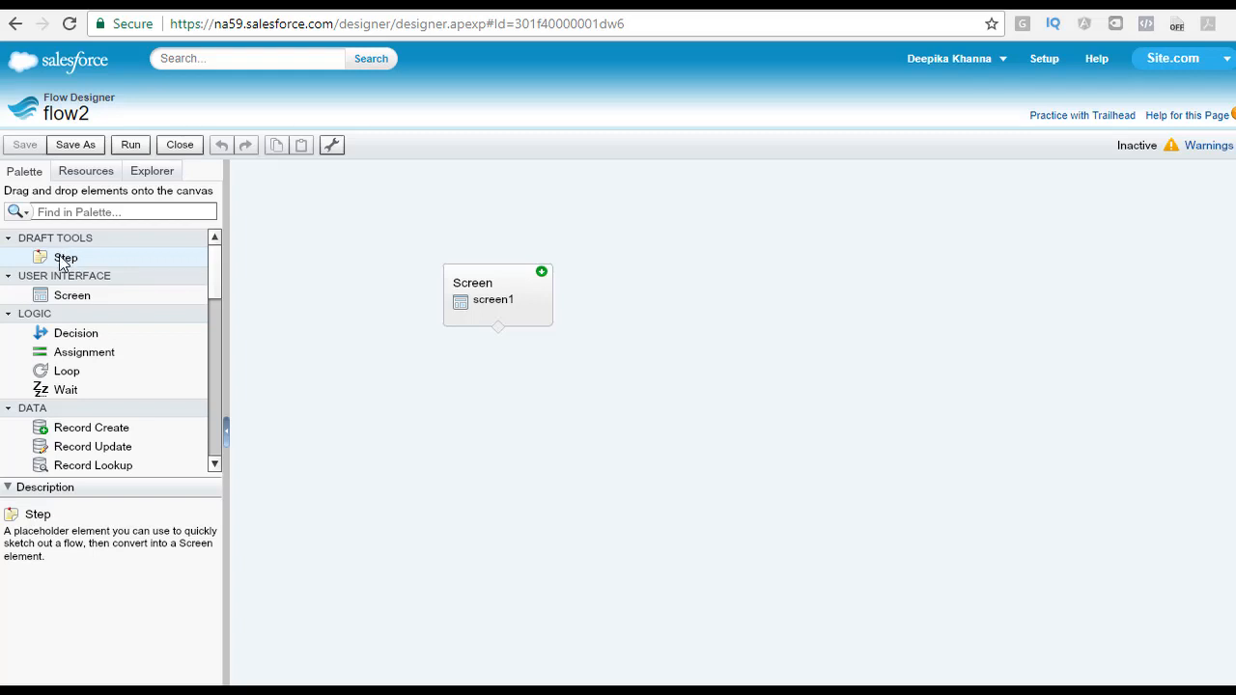
Step: Add a Step element to the canvas and name it Introduction Step
left_click_drag(63, 261, 635, 230)
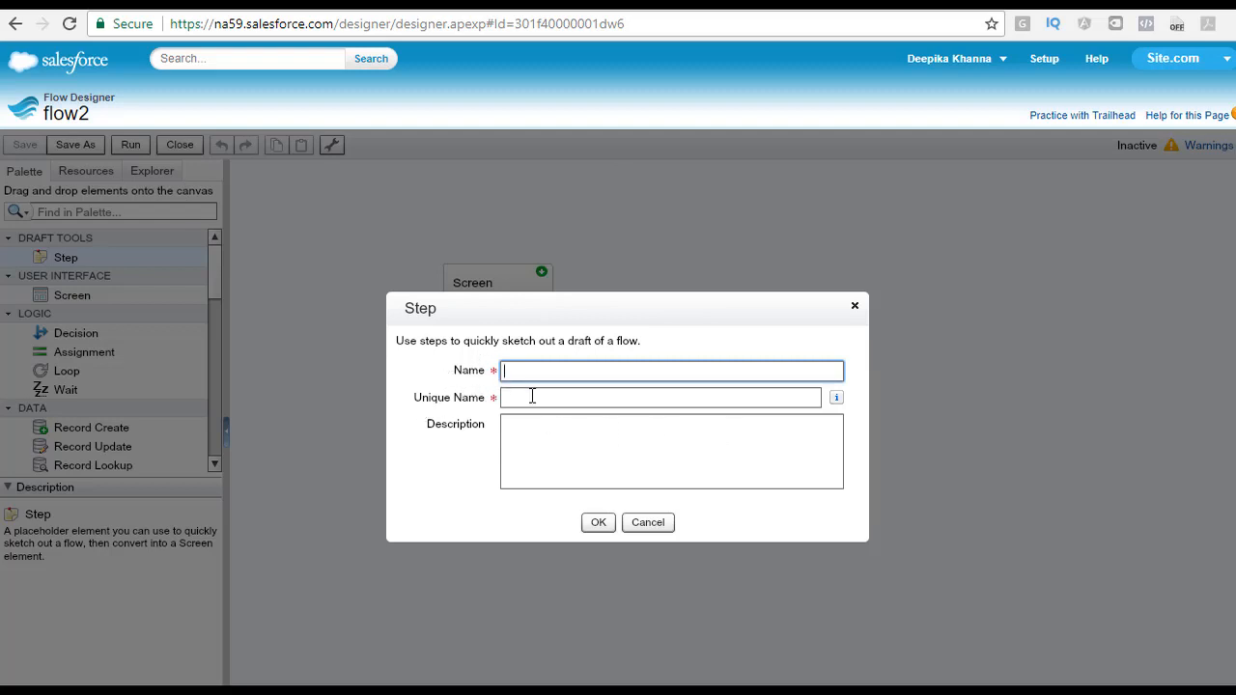
left_click(541, 432)
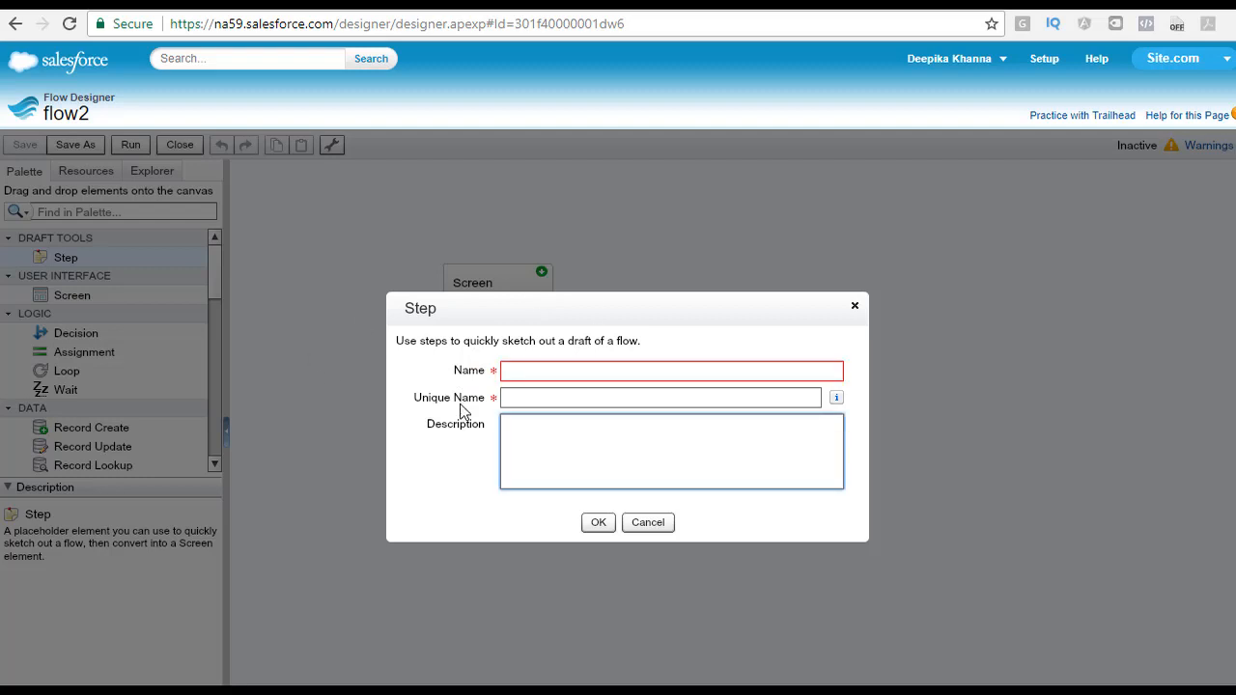
left_click(552, 378)
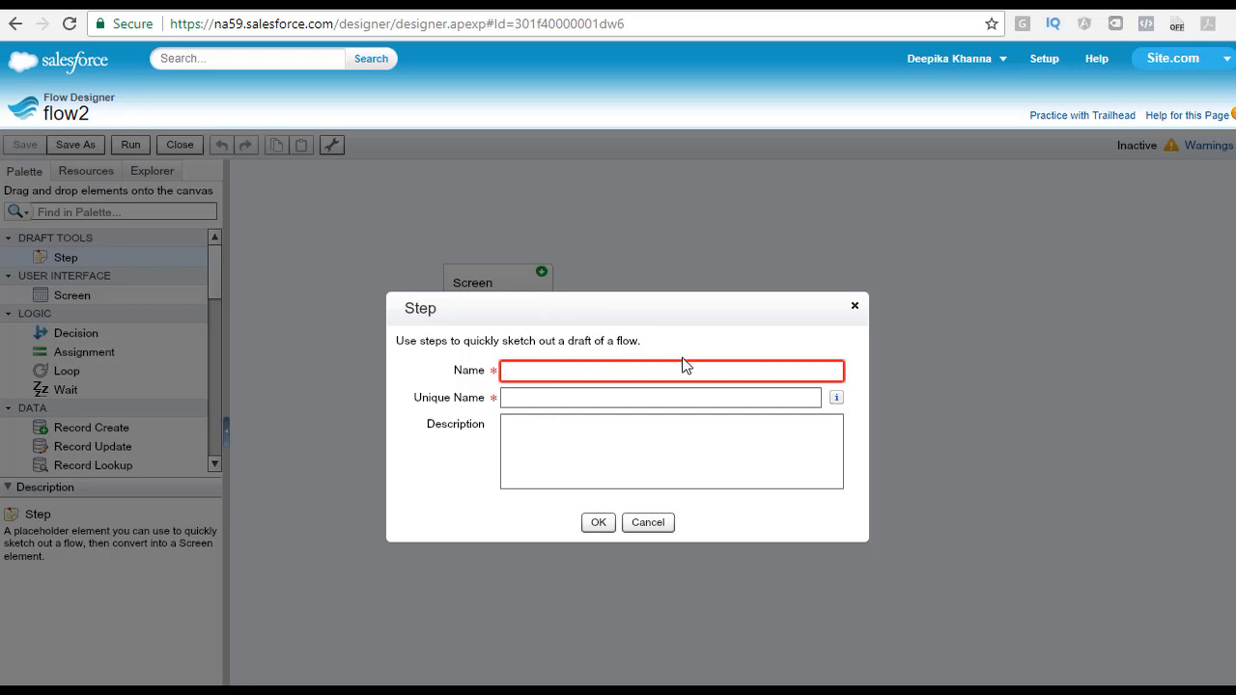
type("Introduction Step")
key("Tab")
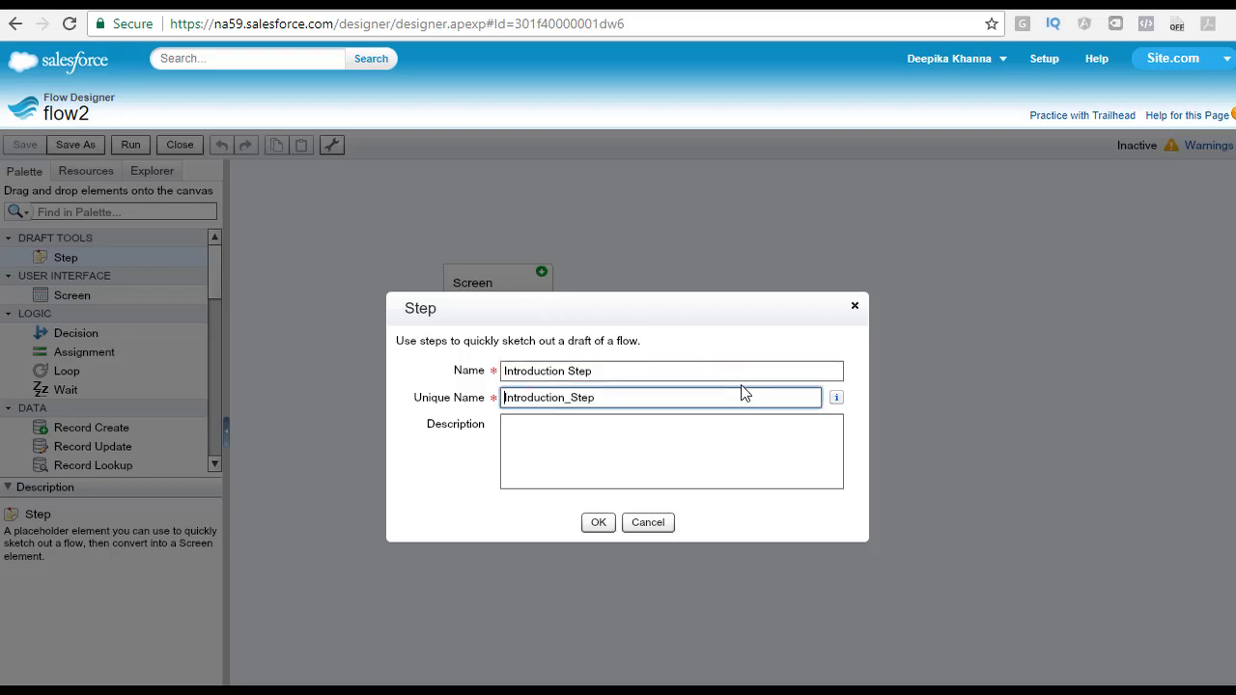
Step: Describe the step as "This will be where the introduction screen goes once we get the requirements." and save it
left_click(722, 474)
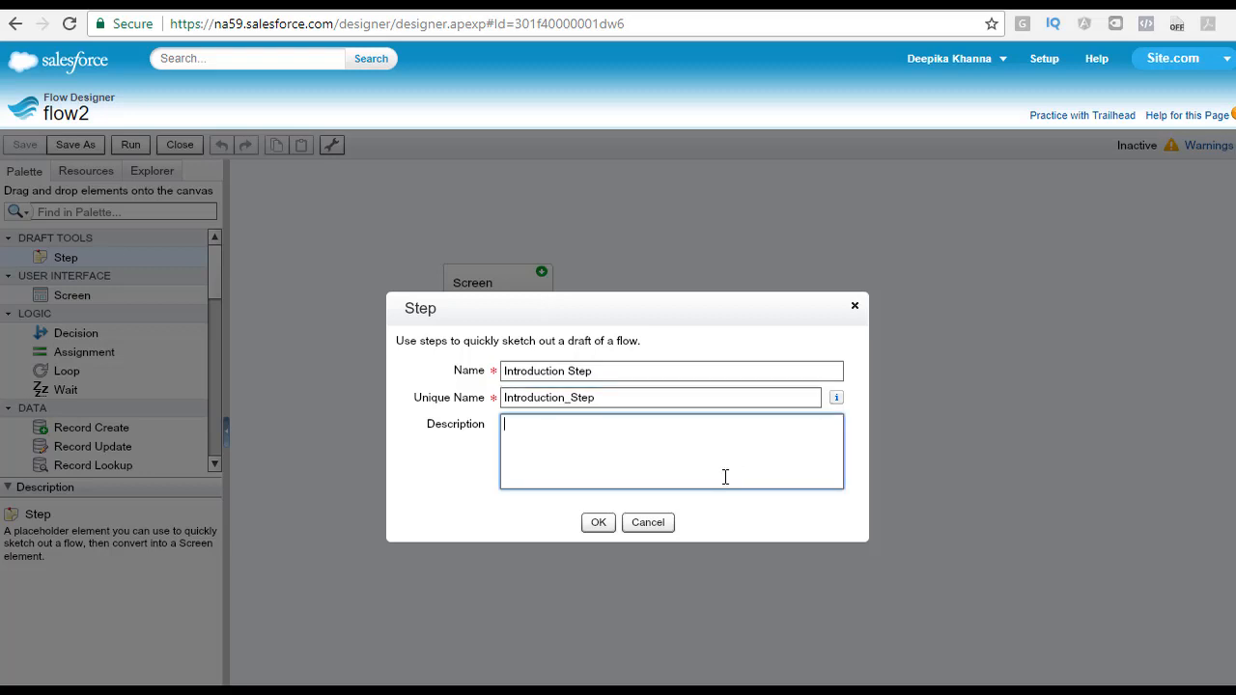
type("THis will be where the int")
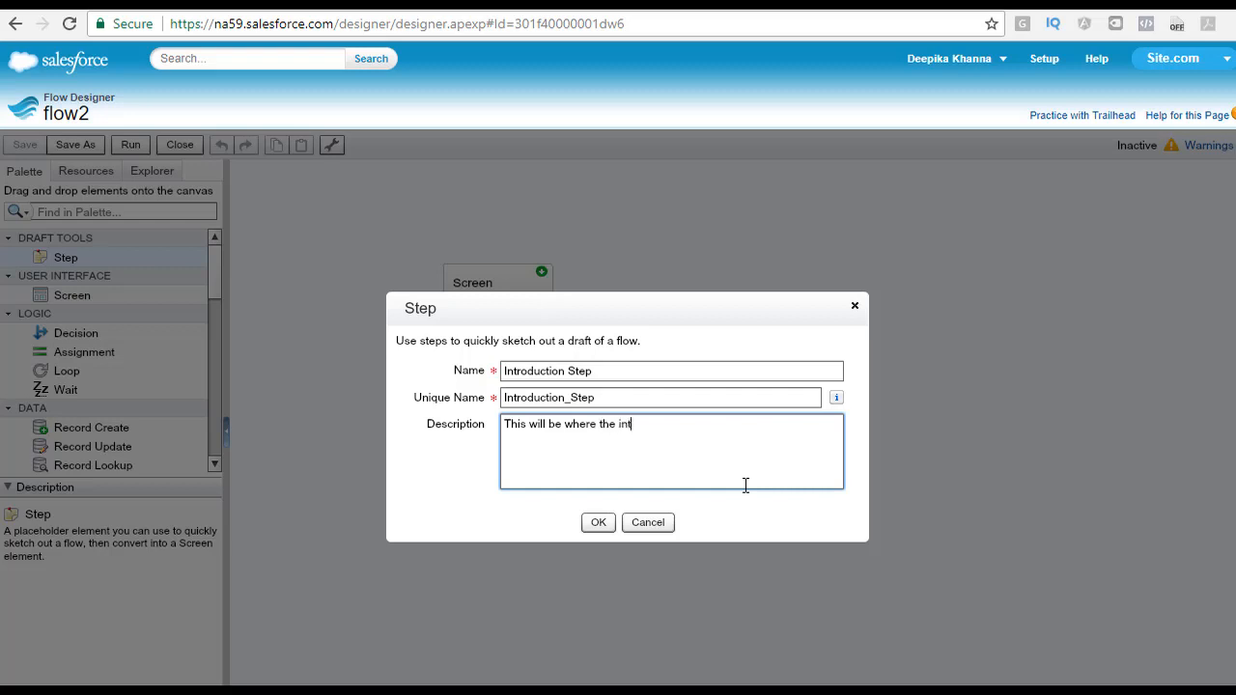
type("roduction screen goes once")
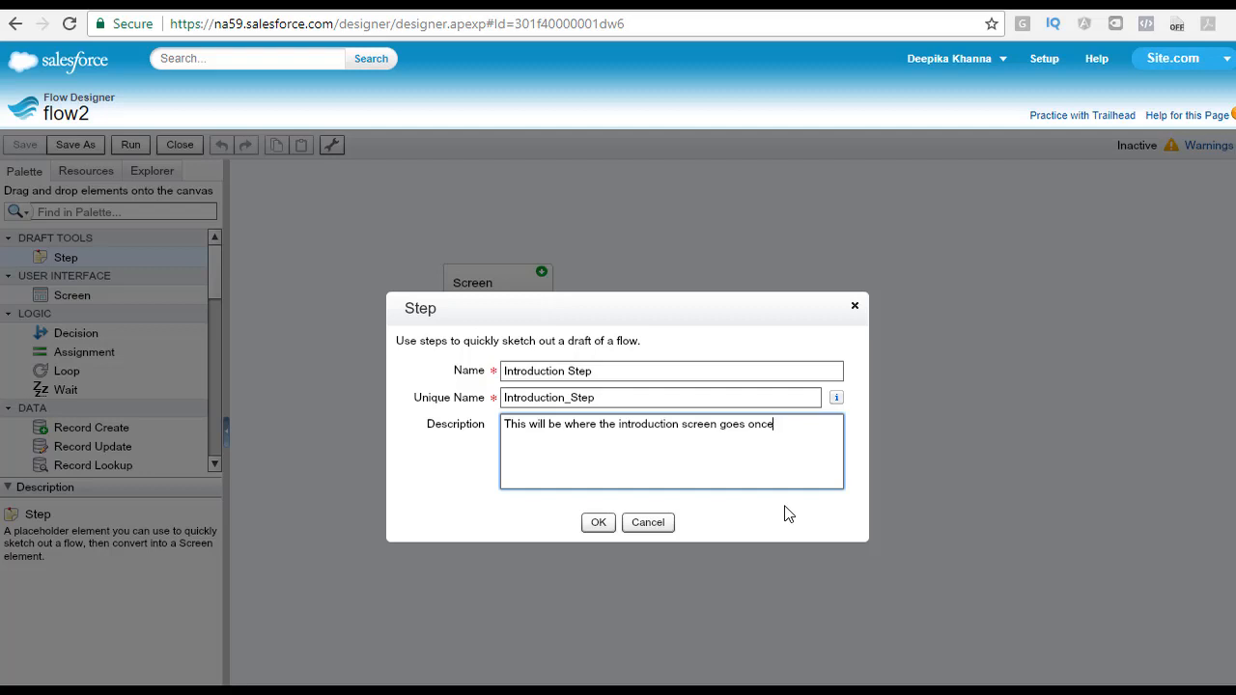
type(" we get the requirements.")
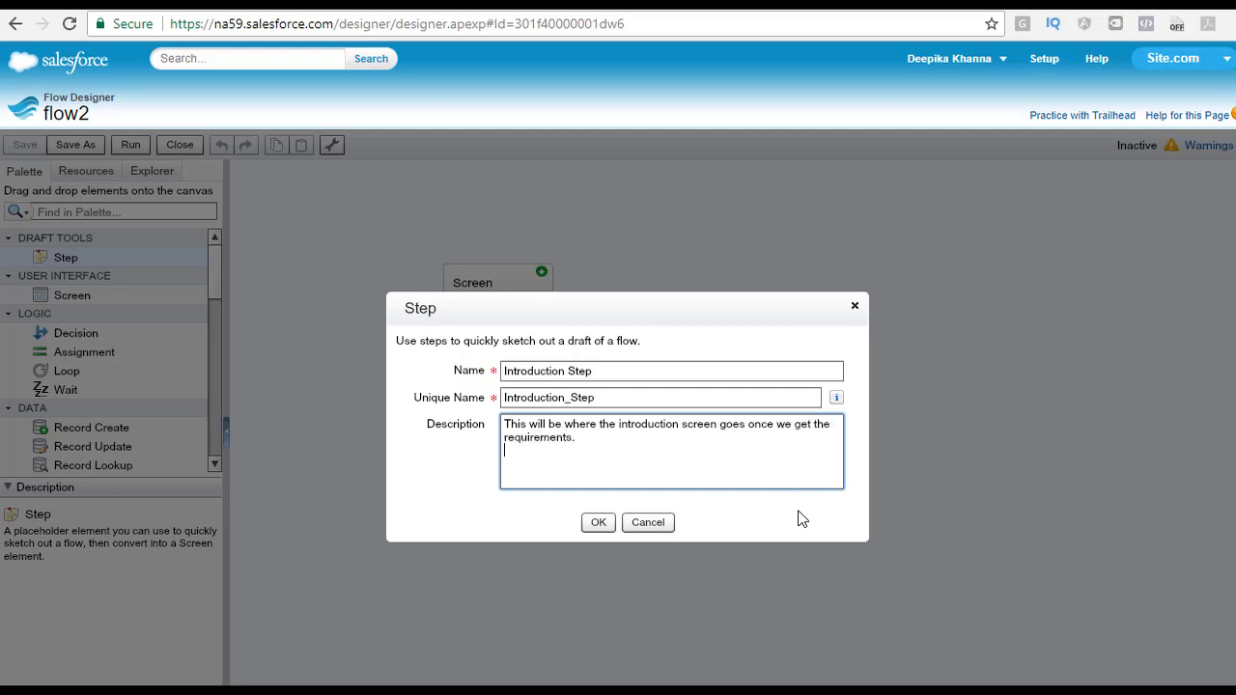
left_click(599, 522)
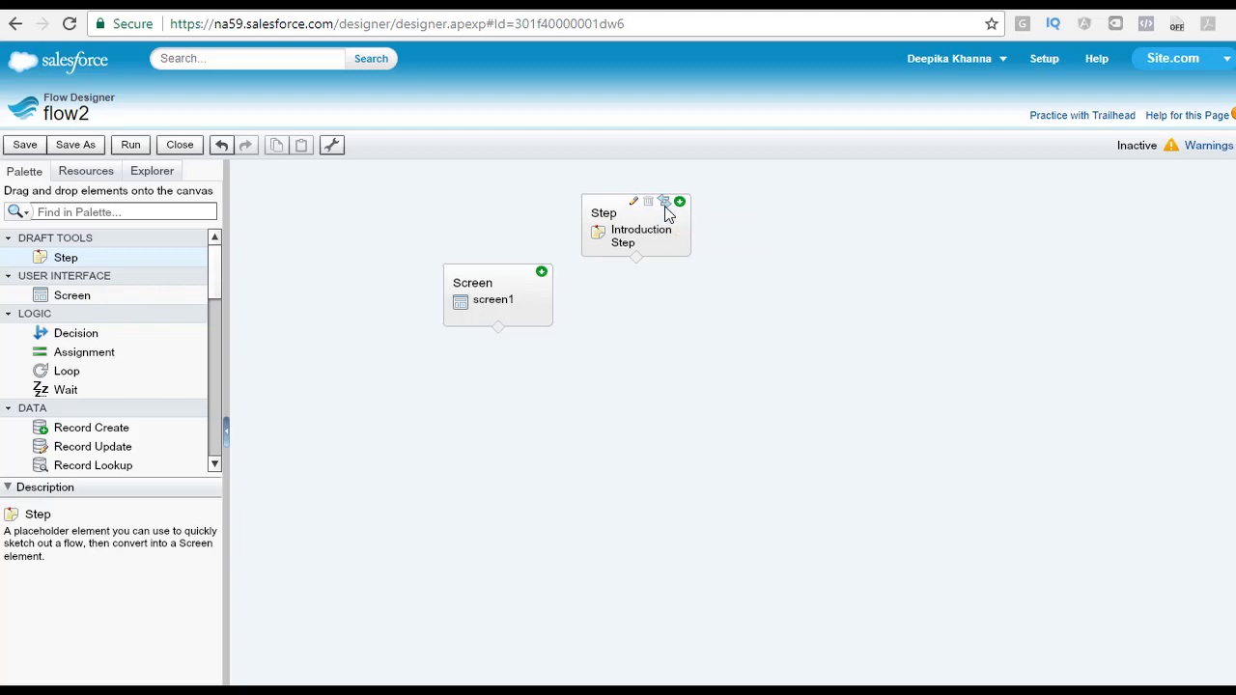
left_click(666, 208)
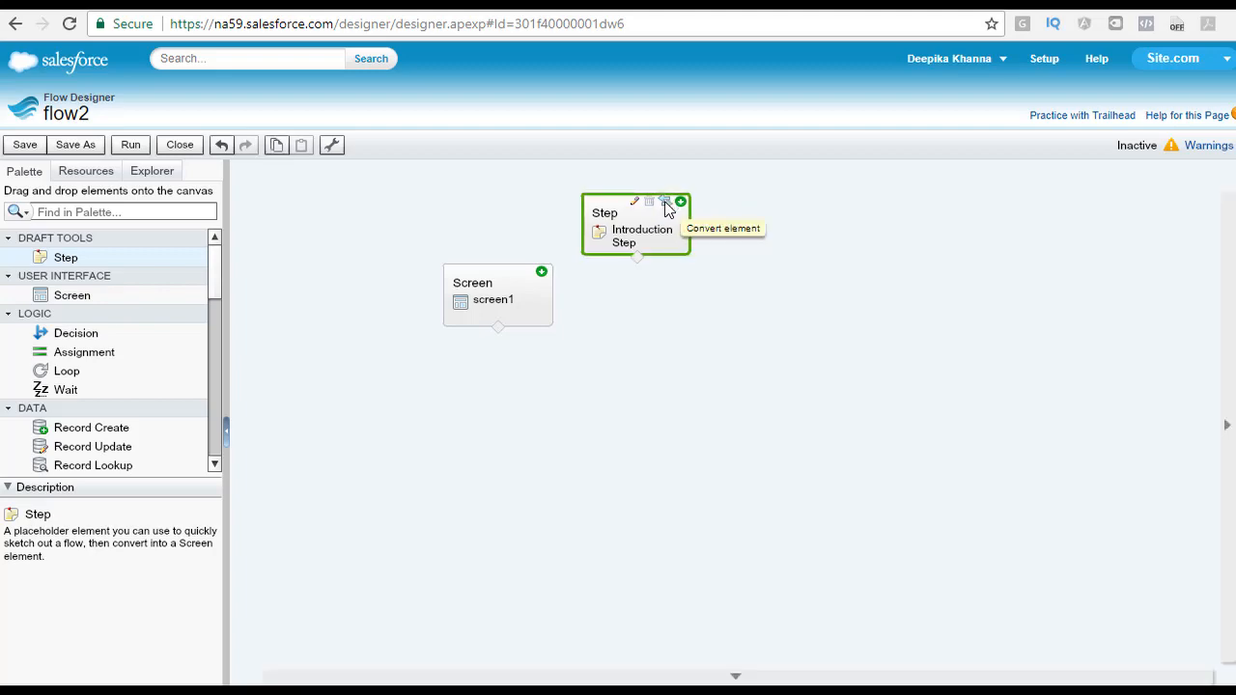
left_click(667, 205)
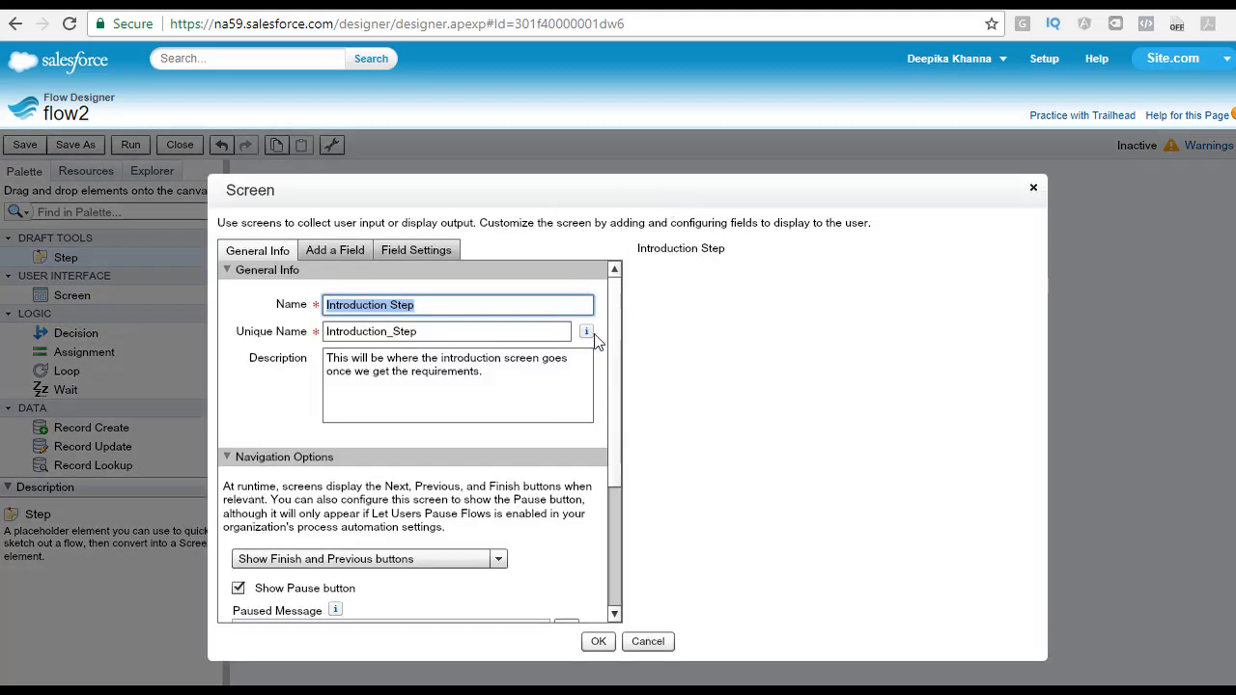
left_click(1033, 187)
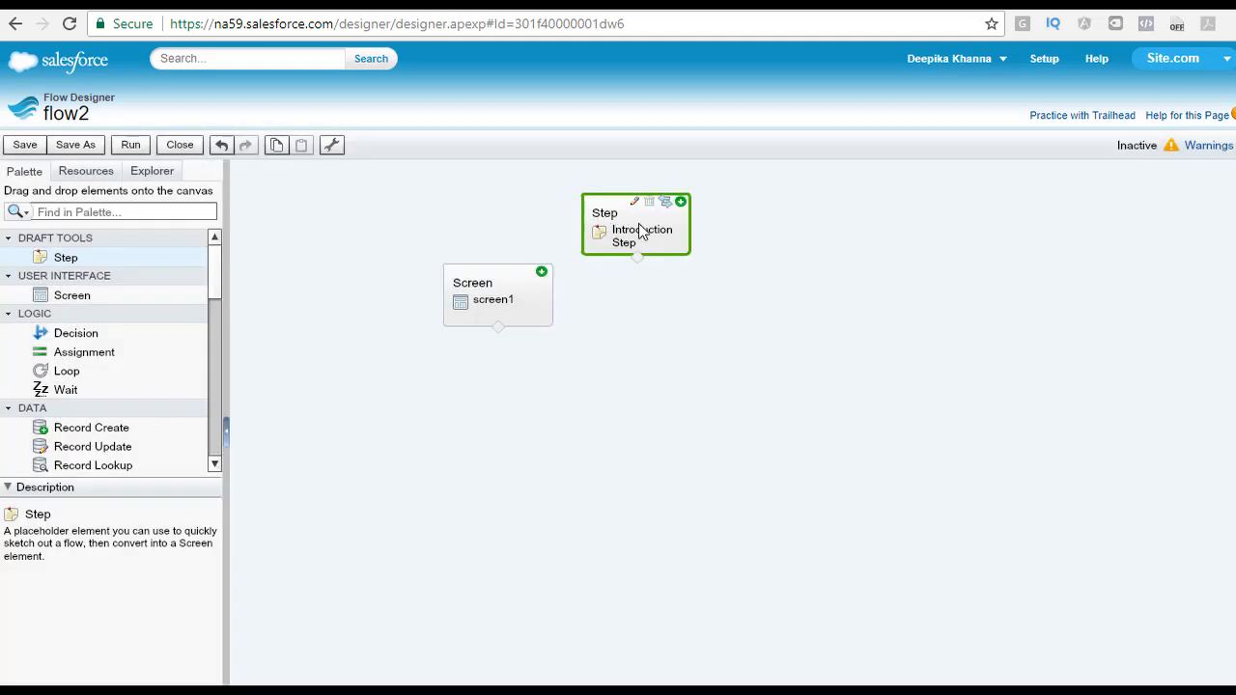
Step: Convert the Introduction Step element into a Screen element
left_click(682, 355)
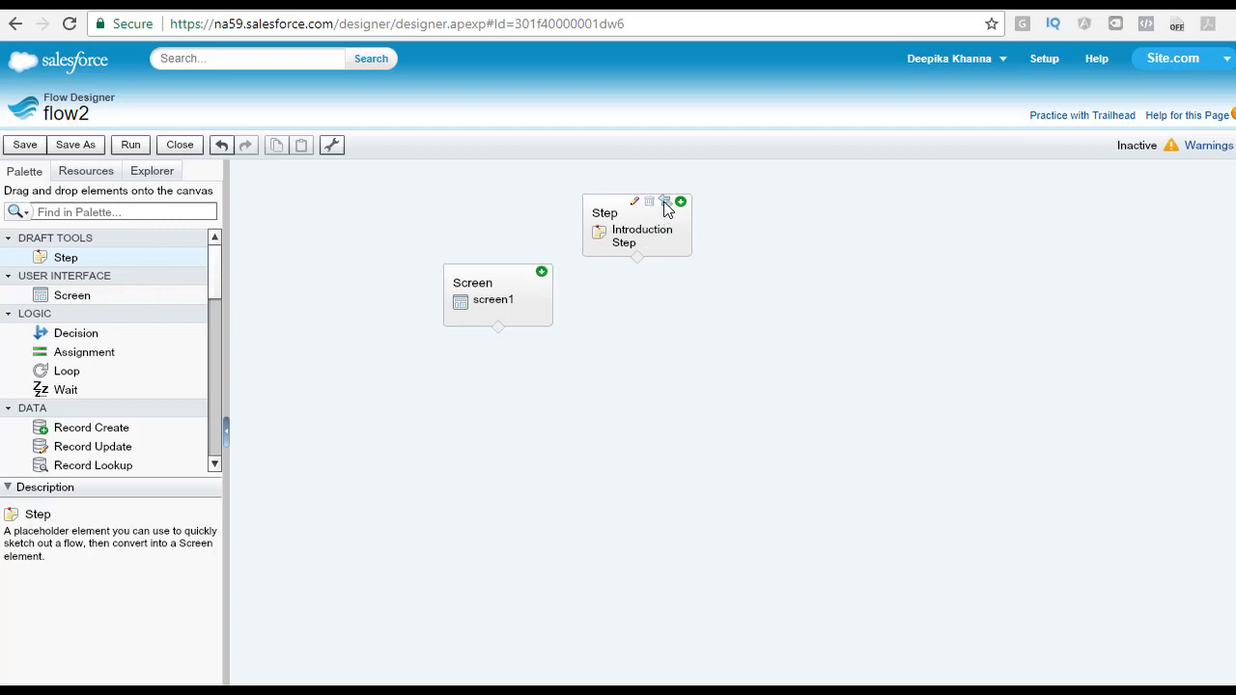
left_click(667, 210)
left_click(665, 204)
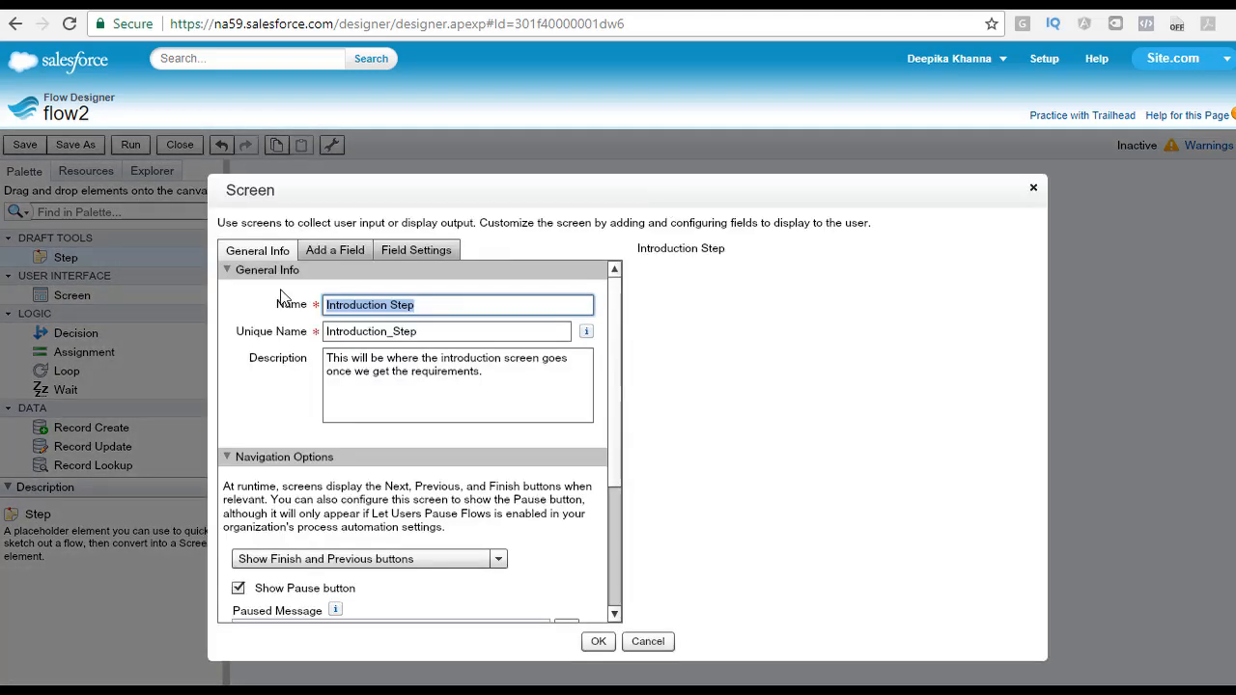
left_click(456, 410)
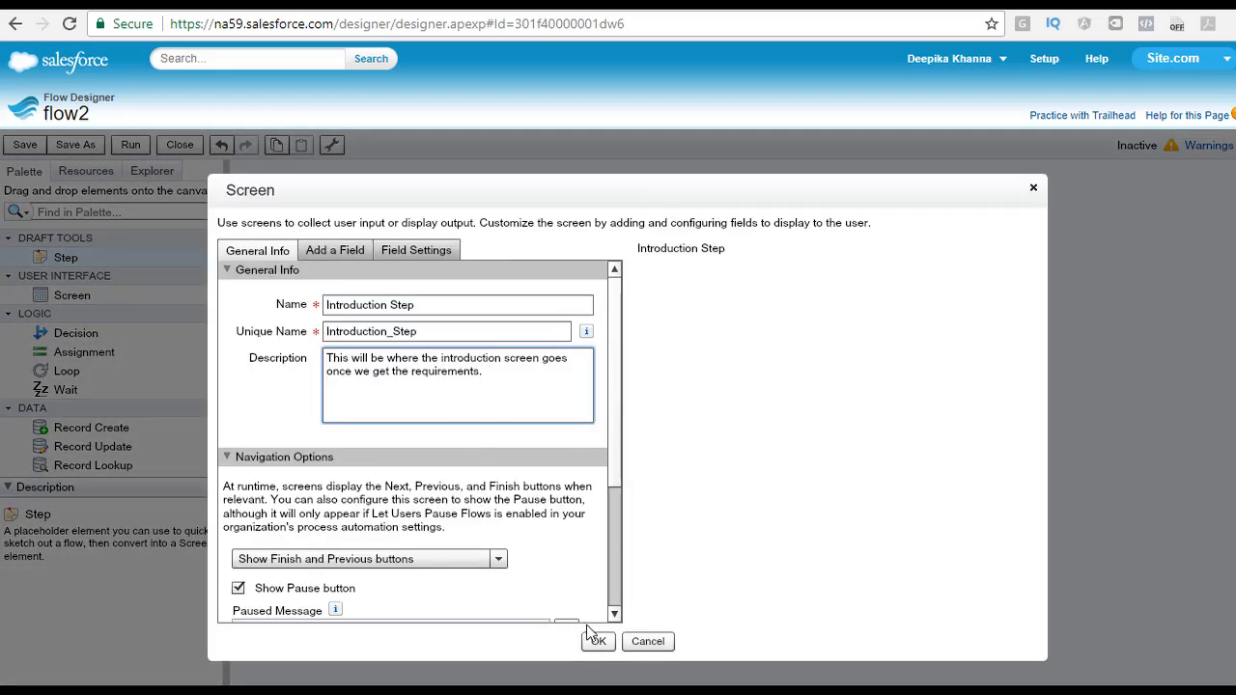
scroll(619, 591, "down", 1)
scroll(619, 591, "down", 3)
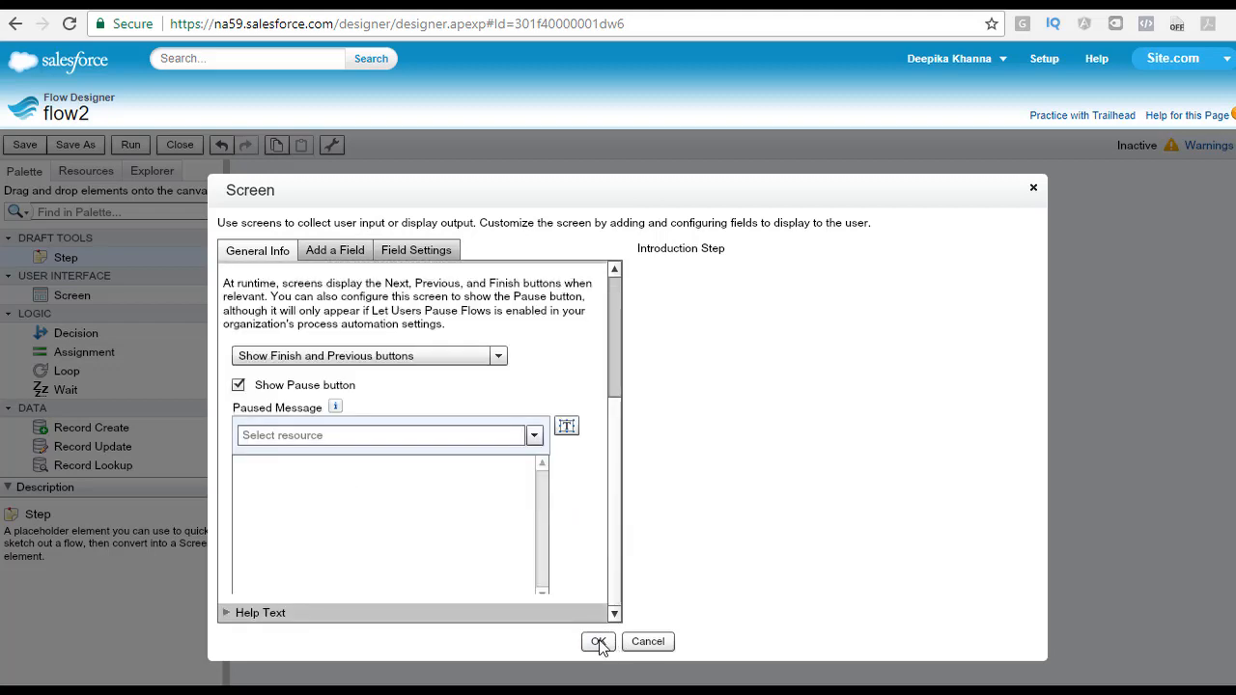
left_click(599, 642)
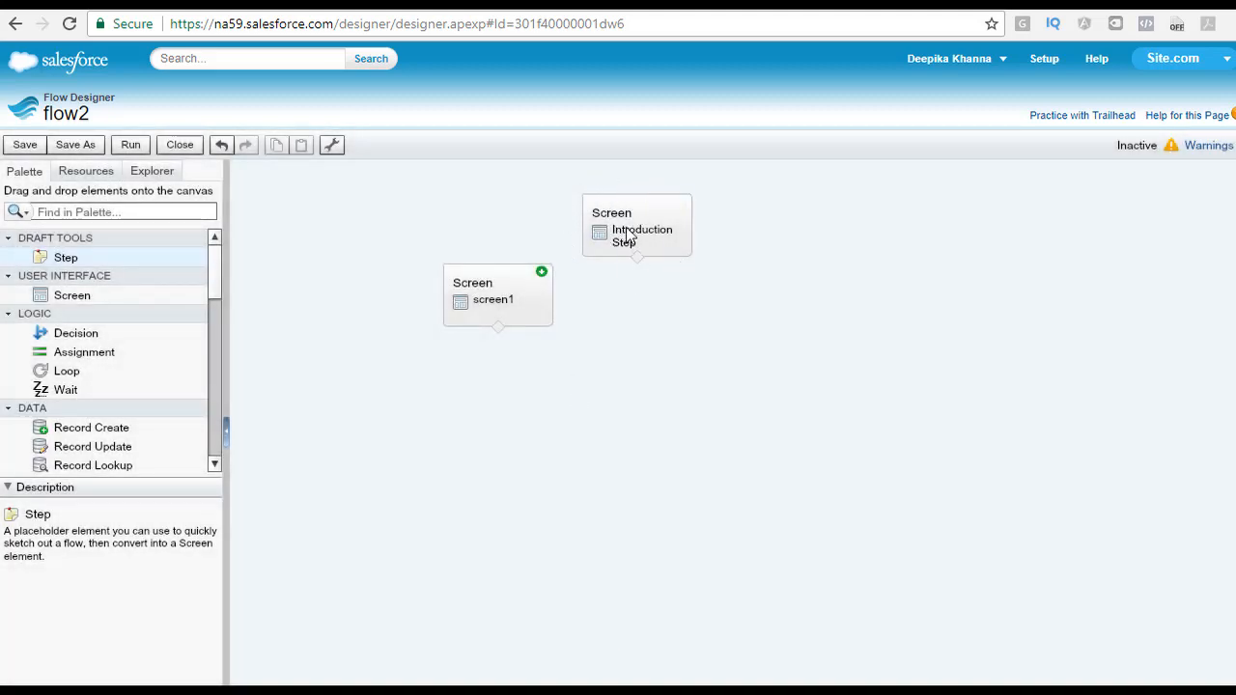
Step: Add a new Screen element to the canvas and place a Textbox field on it
left_click_drag(83, 297, 532, 436)
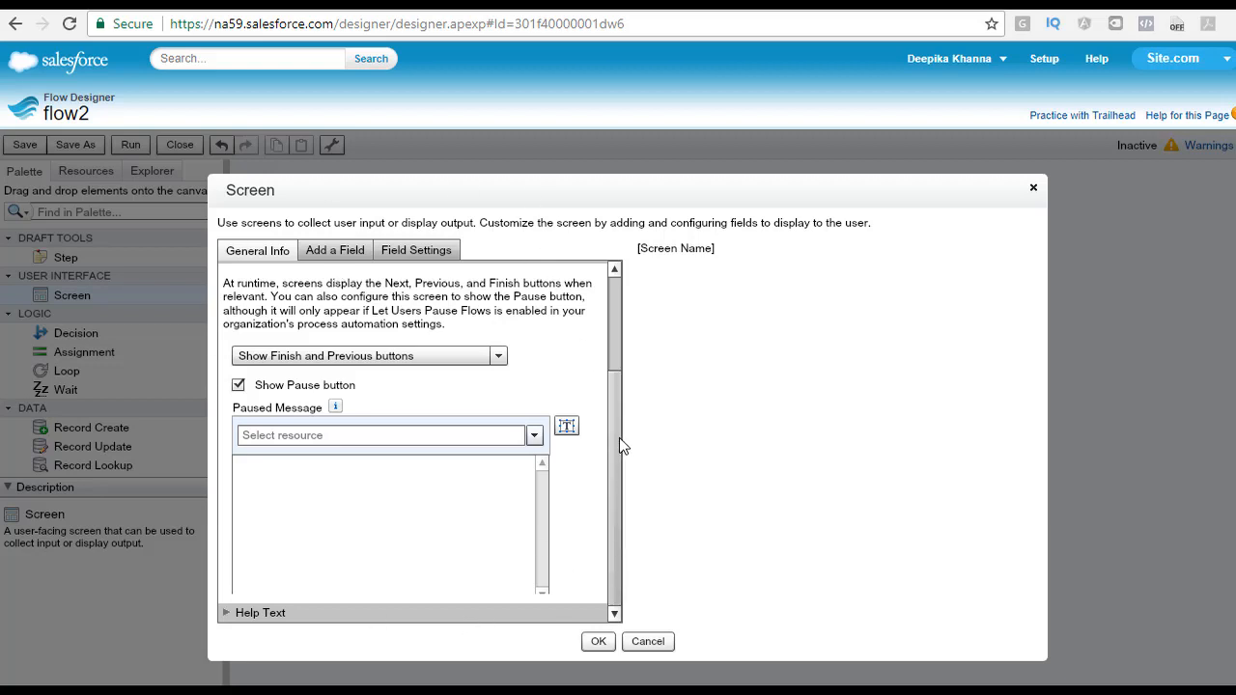
left_click_drag(619, 439, 632, 302)
left_click(348, 307)
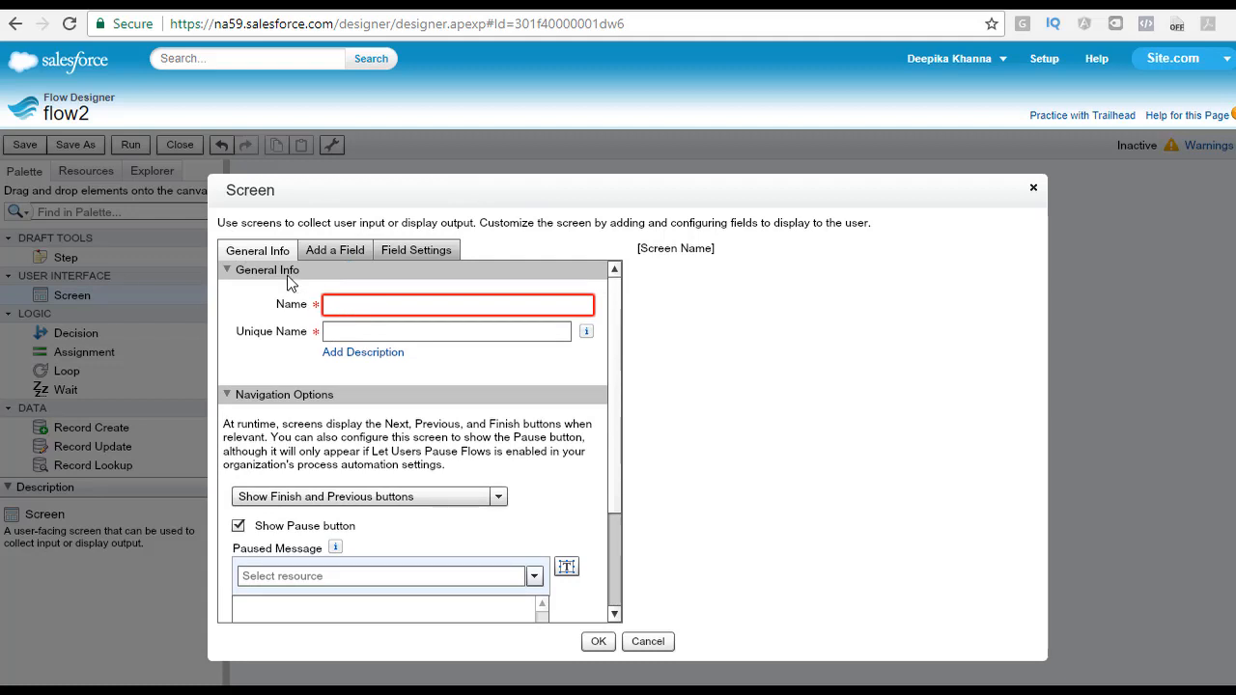
left_click(335, 250)
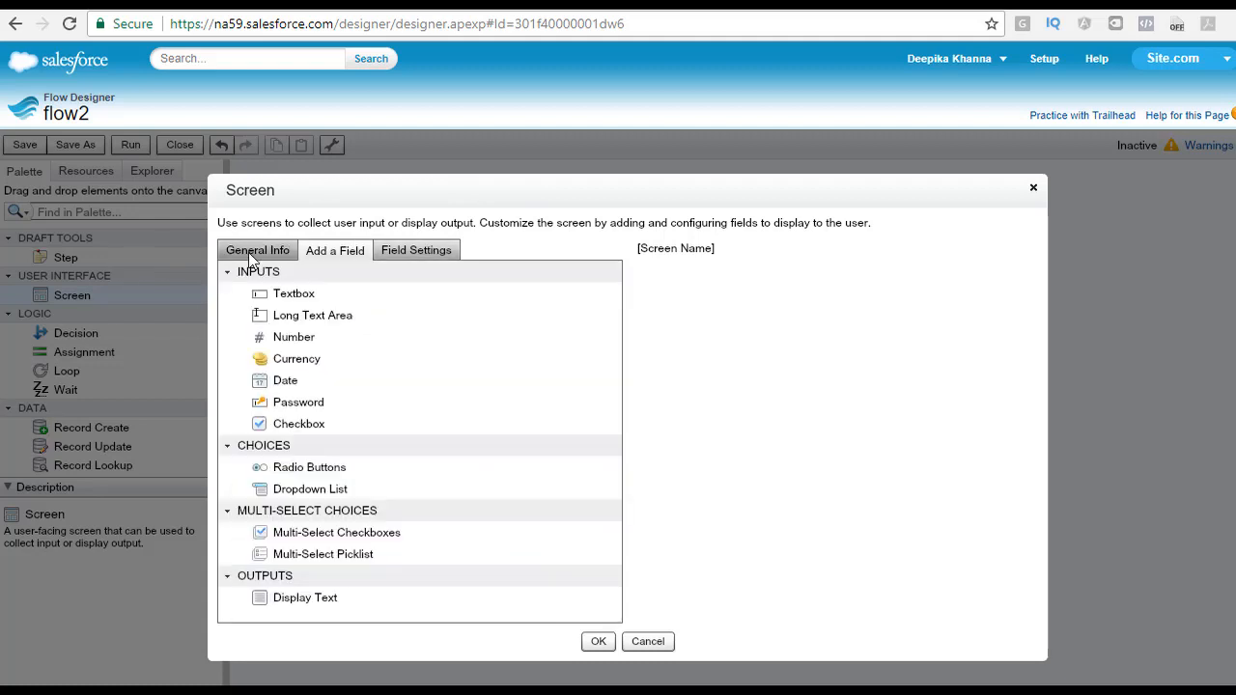
left_click(257, 253)
left_click(344, 256)
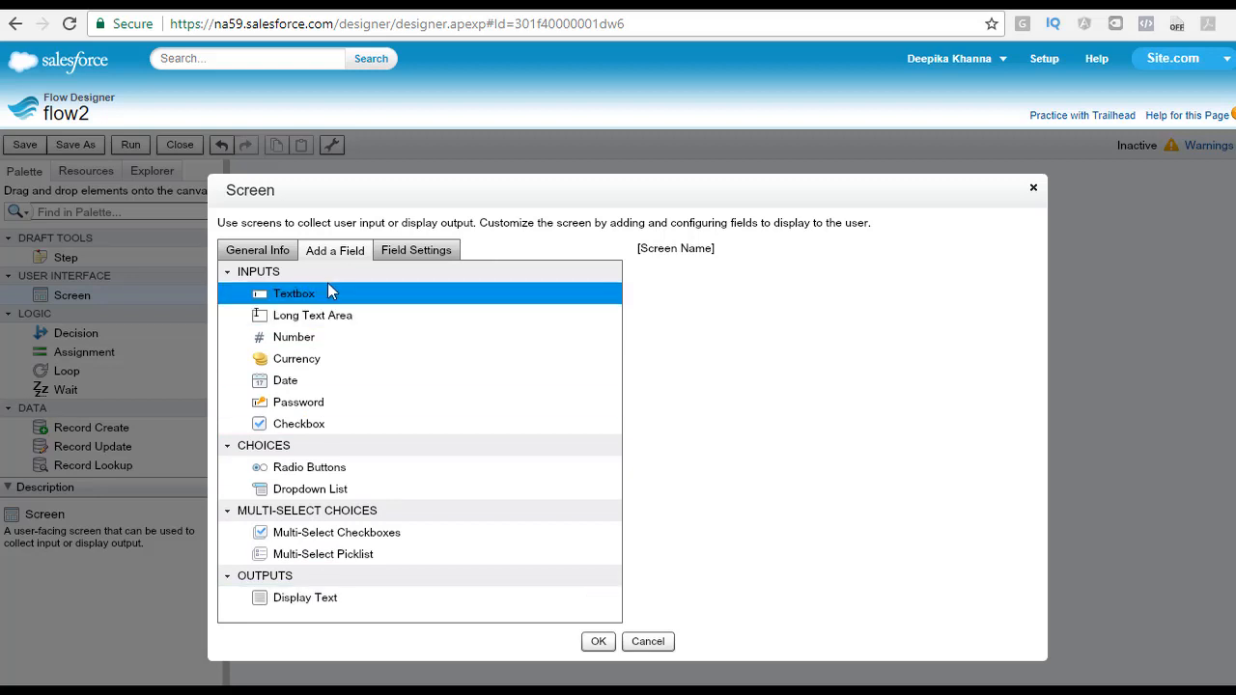
left_click(417, 250)
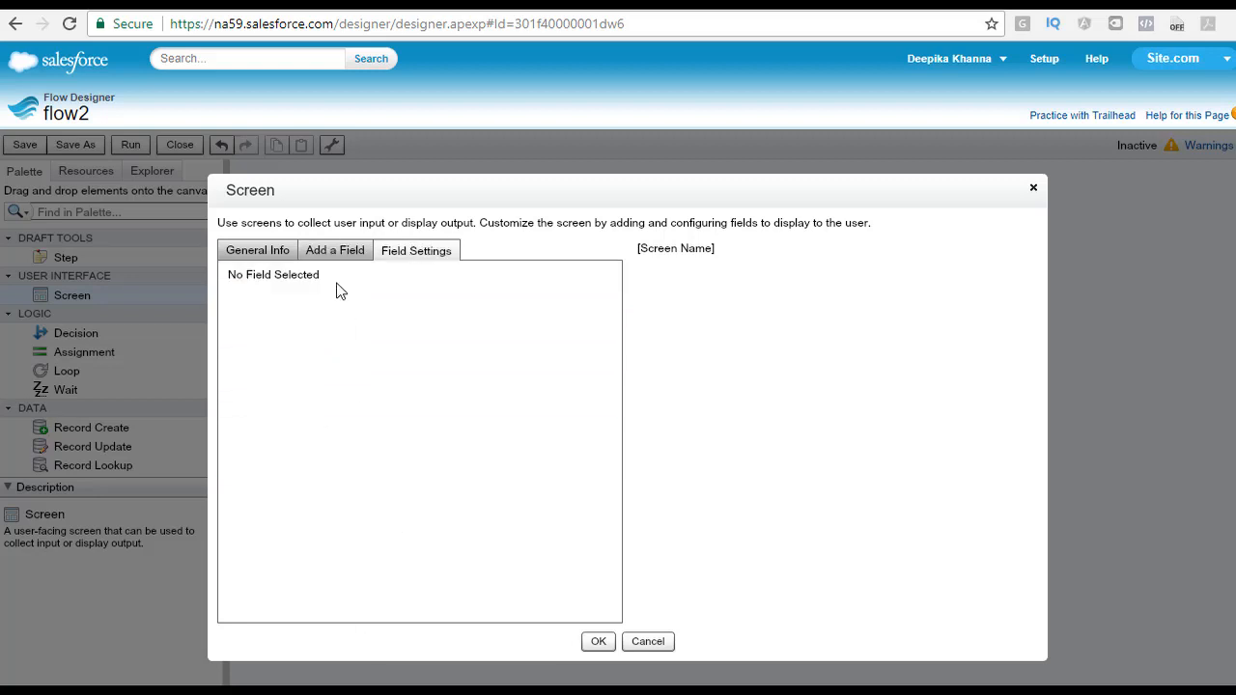
left_click(343, 252)
left_click(427, 248)
left_click(331, 259)
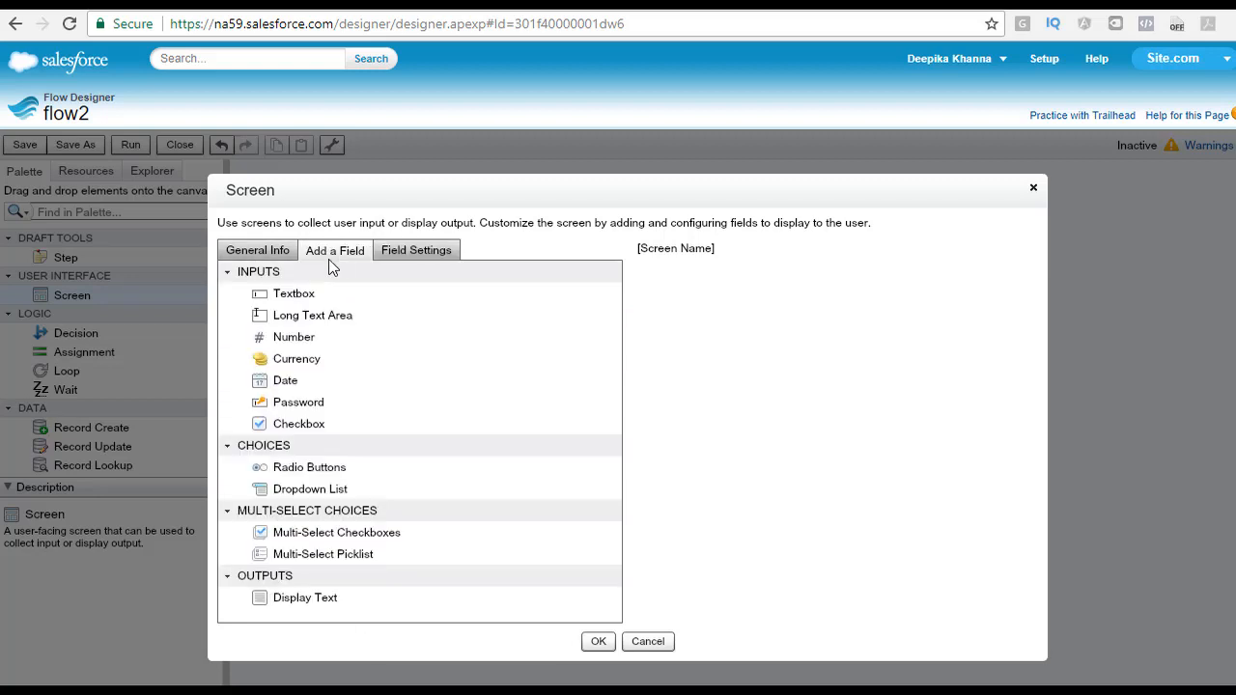
left_click_drag(309, 293, 764, 303)
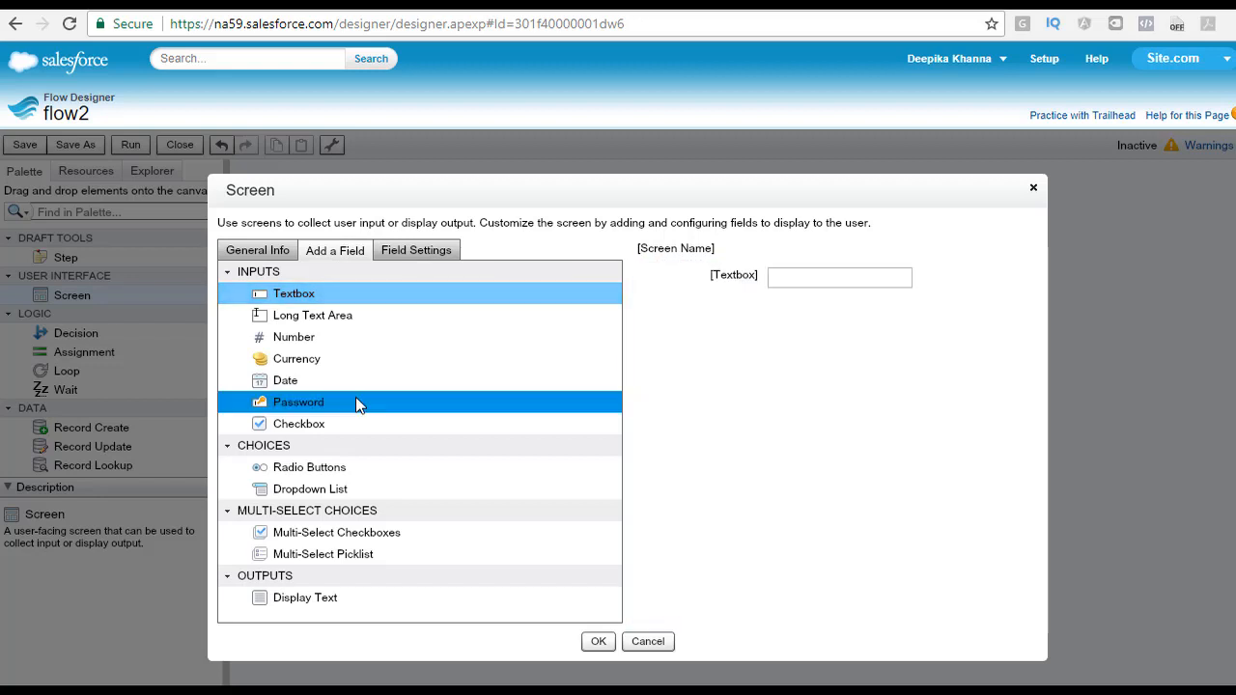
Step: Label the textbox Enter First Name and mark it as required
left_click(719, 281)
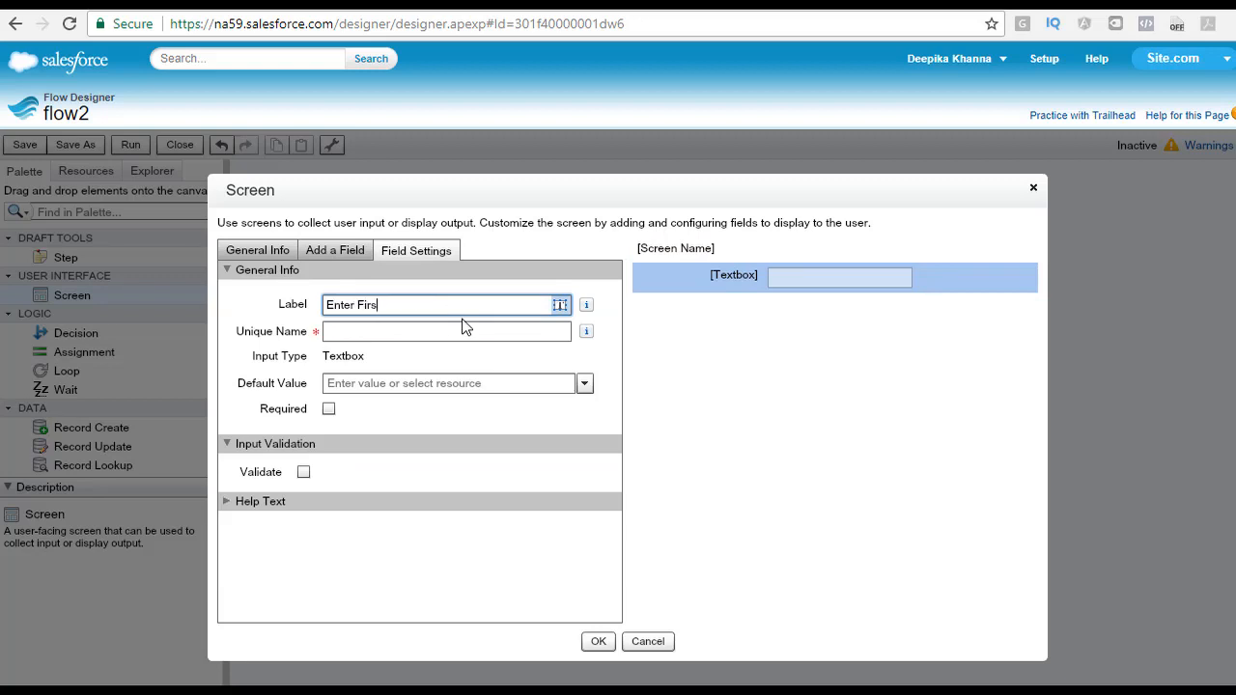
key("Tab")
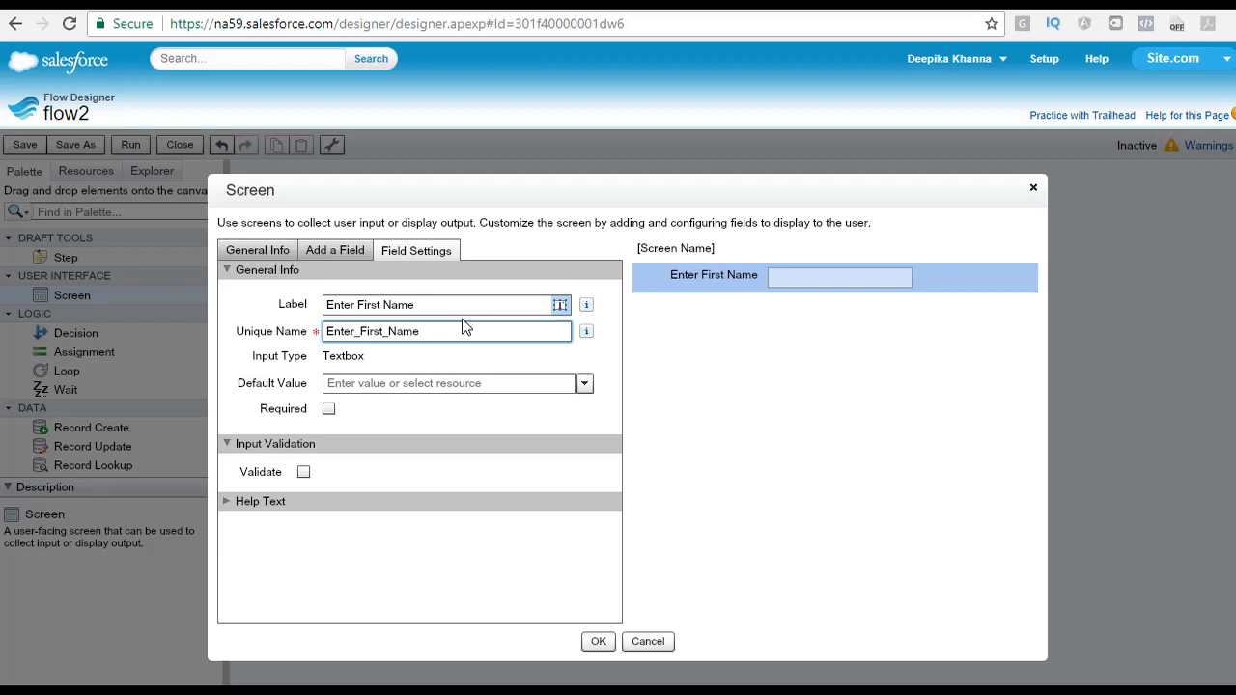
left_click(328, 409)
left_click(329, 411)
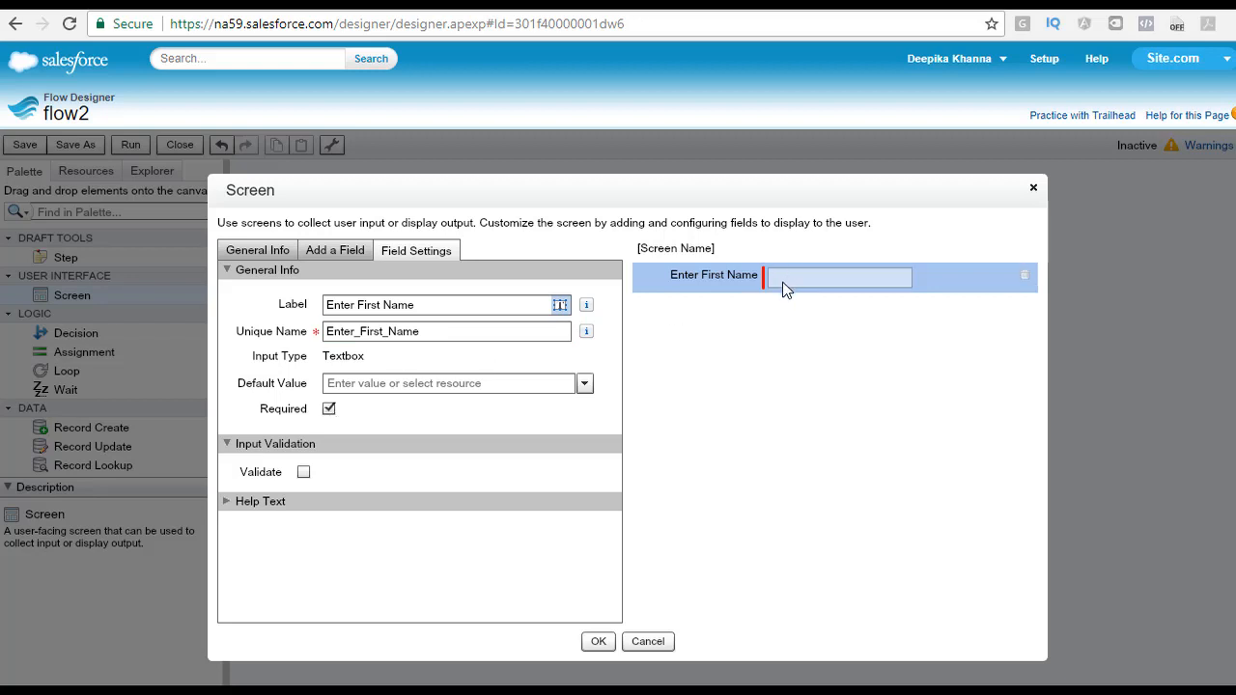
left_click(584, 384)
left_click(541, 360)
left_click(483, 387)
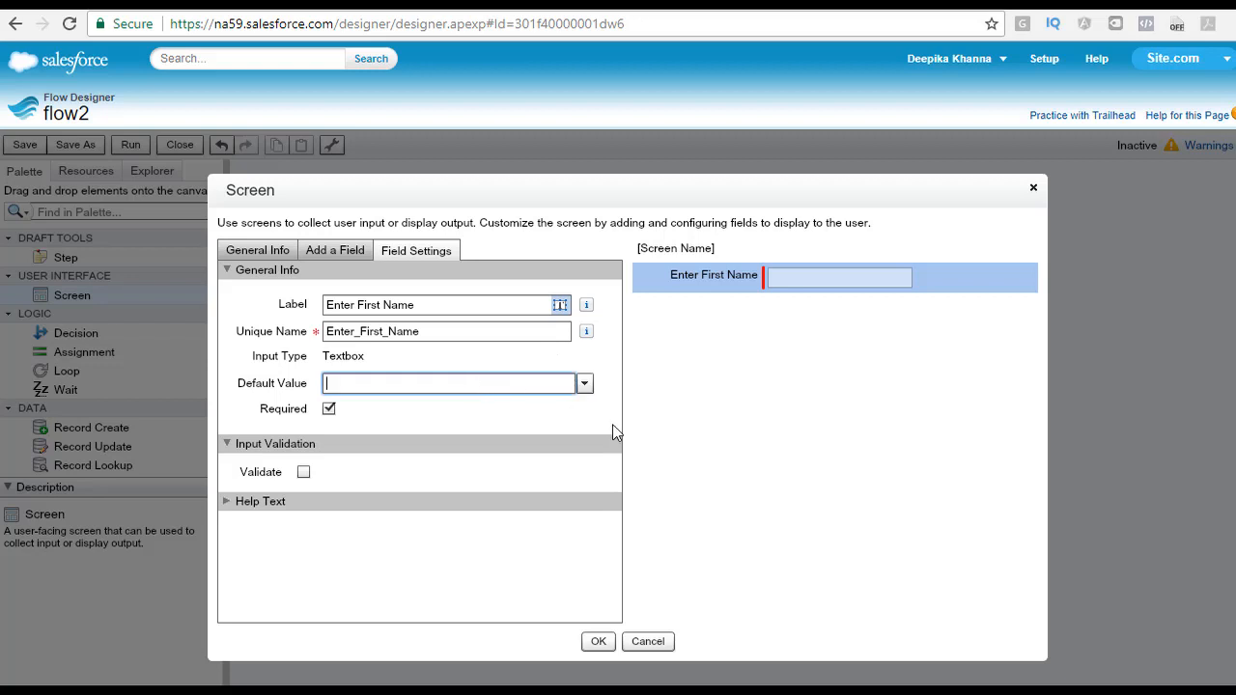
type("entere")
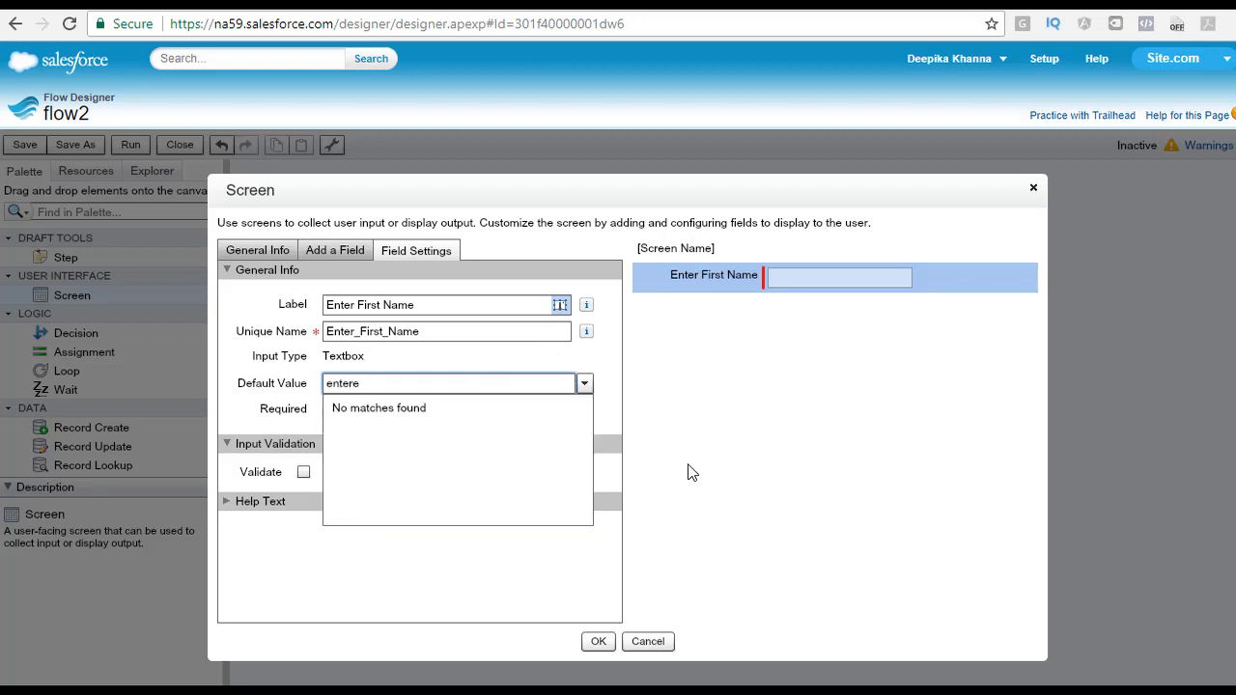
key("BackSpace")
key("Tab")
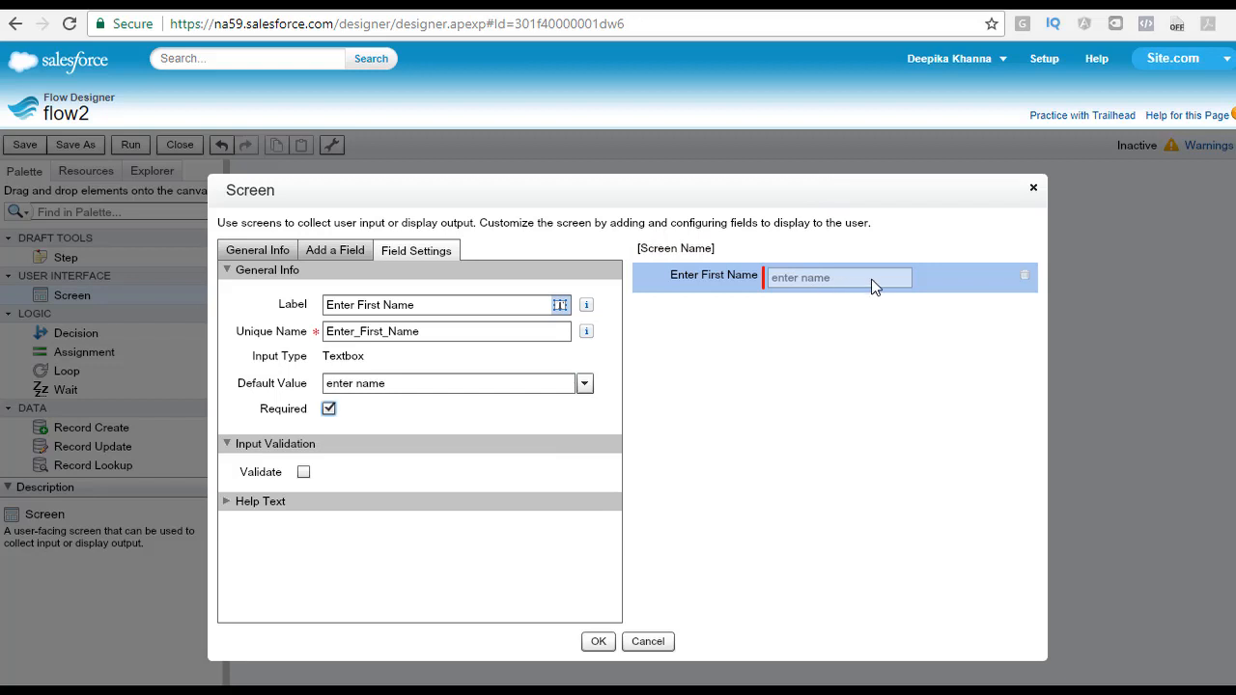
left_click_drag(444, 391, 256, 401)
key("BackSpace")
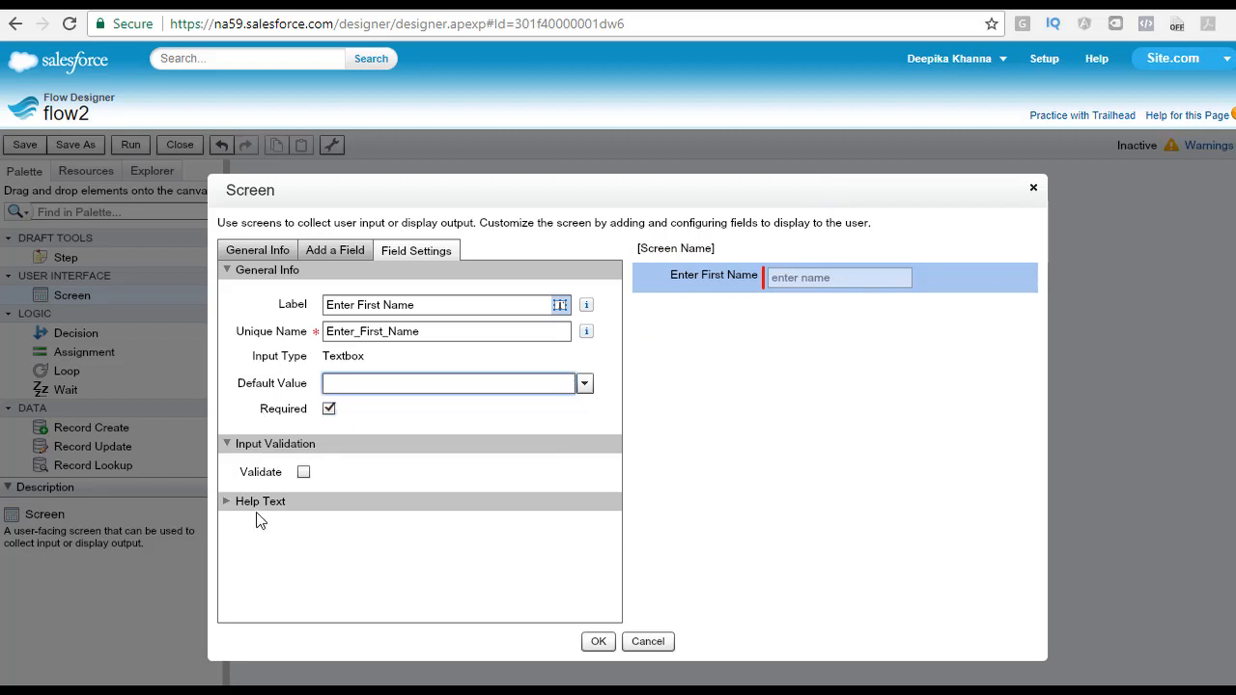
Step: Name the screen Personal Info Screen
left_click(255, 508)
left_click(230, 502)
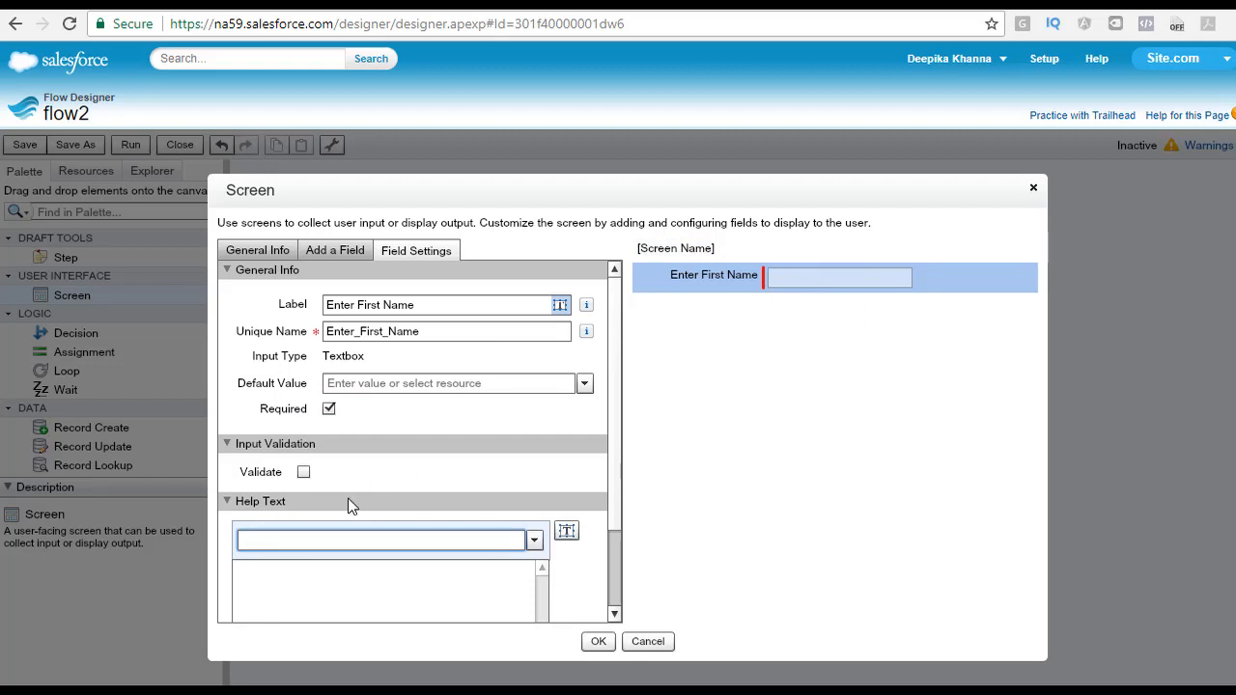
left_click(258, 250)
left_click(363, 303)
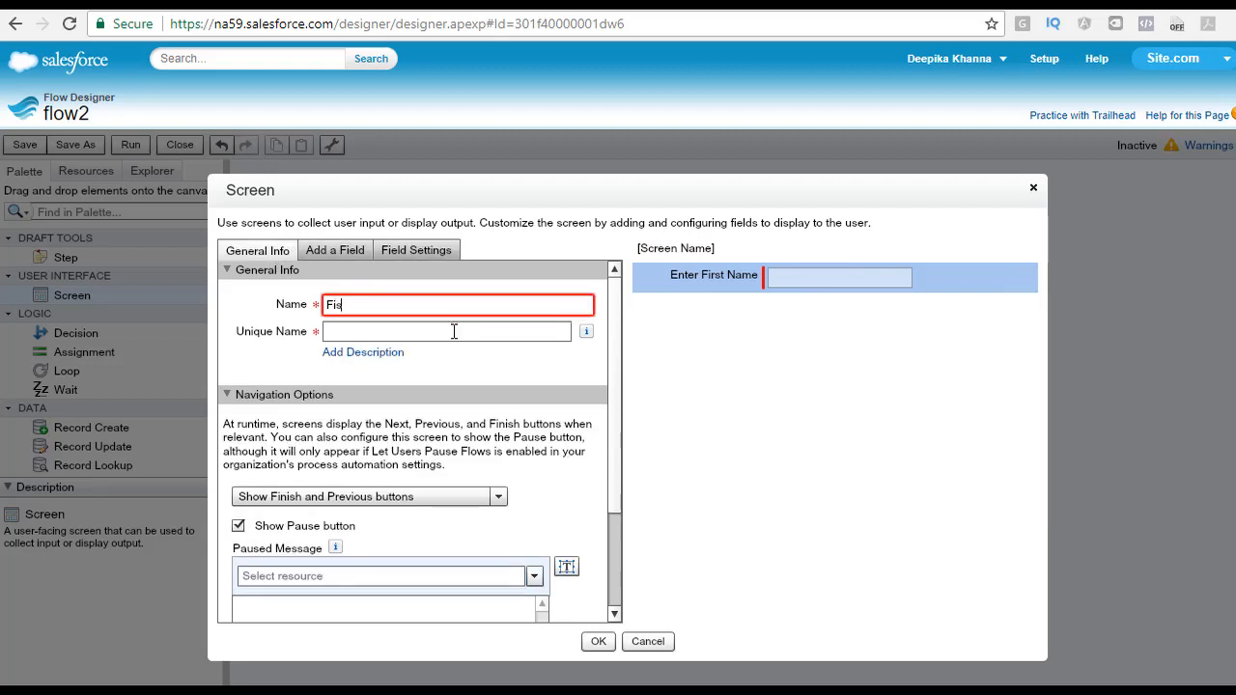
type("Fis")
key("BackSpace")
key("BackSpace")
key("BackSpace")
type("Personal Info Screen")
key("Tab")
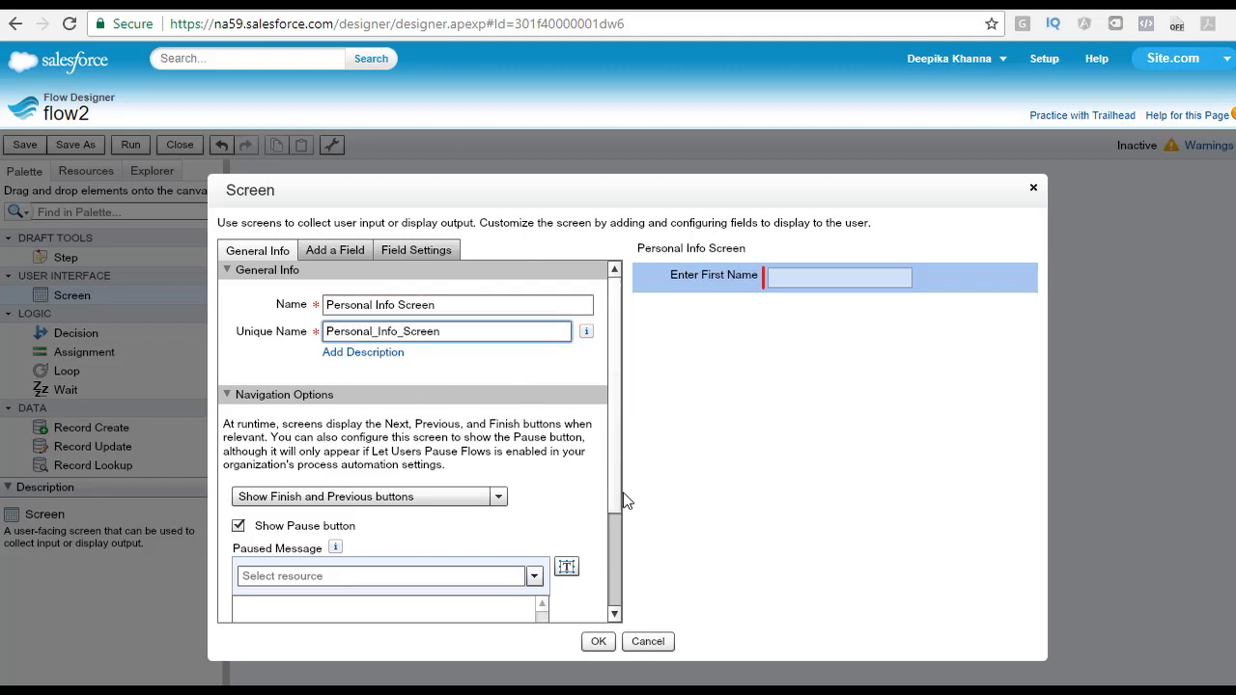
left_click(623, 520)
scroll(613, 517, "down", 1)
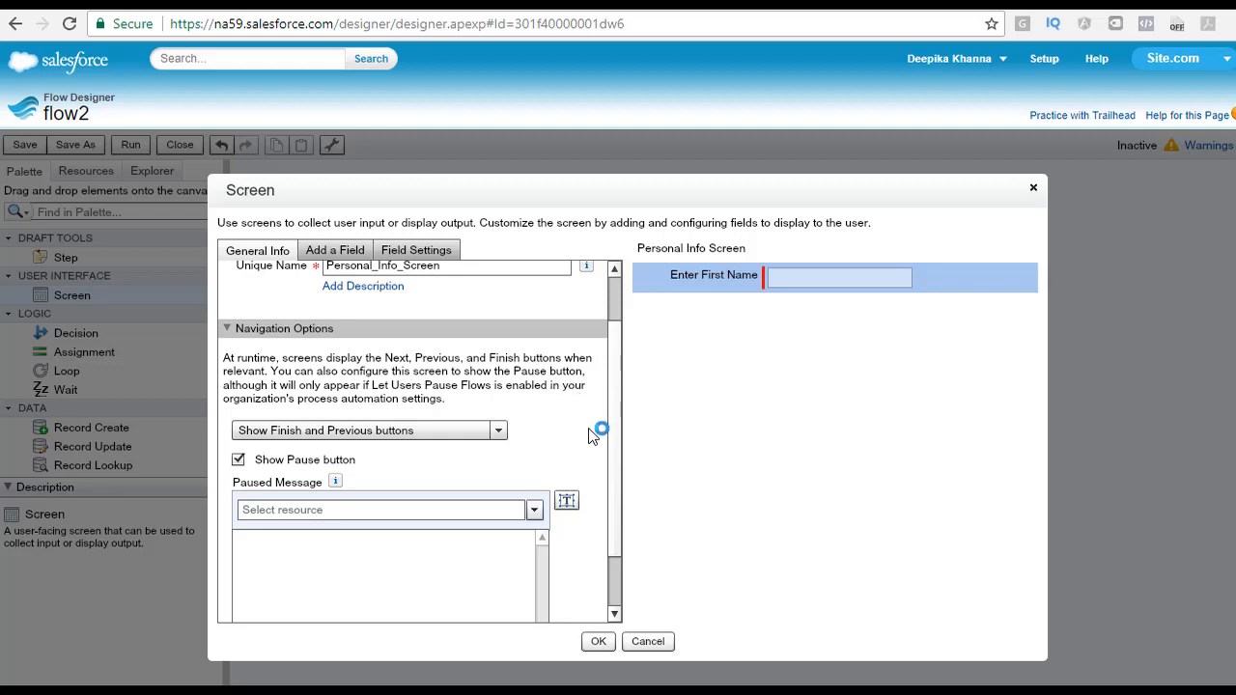
left_click(501, 430)
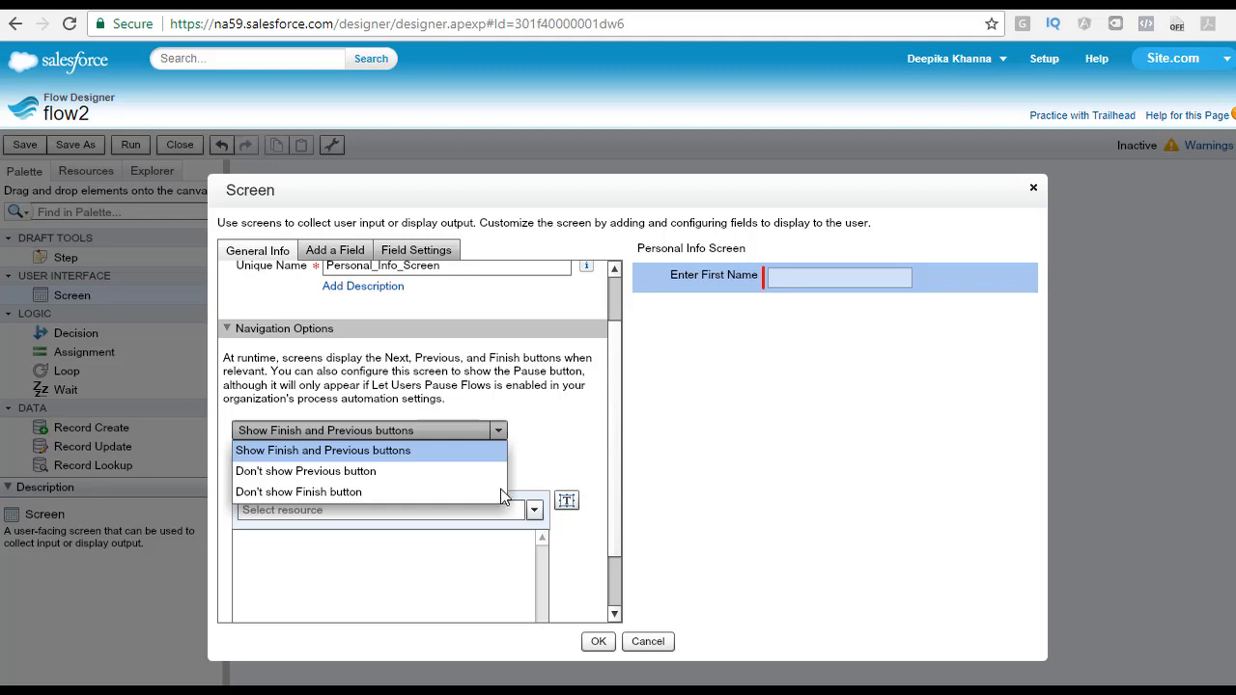
left_click(584, 460)
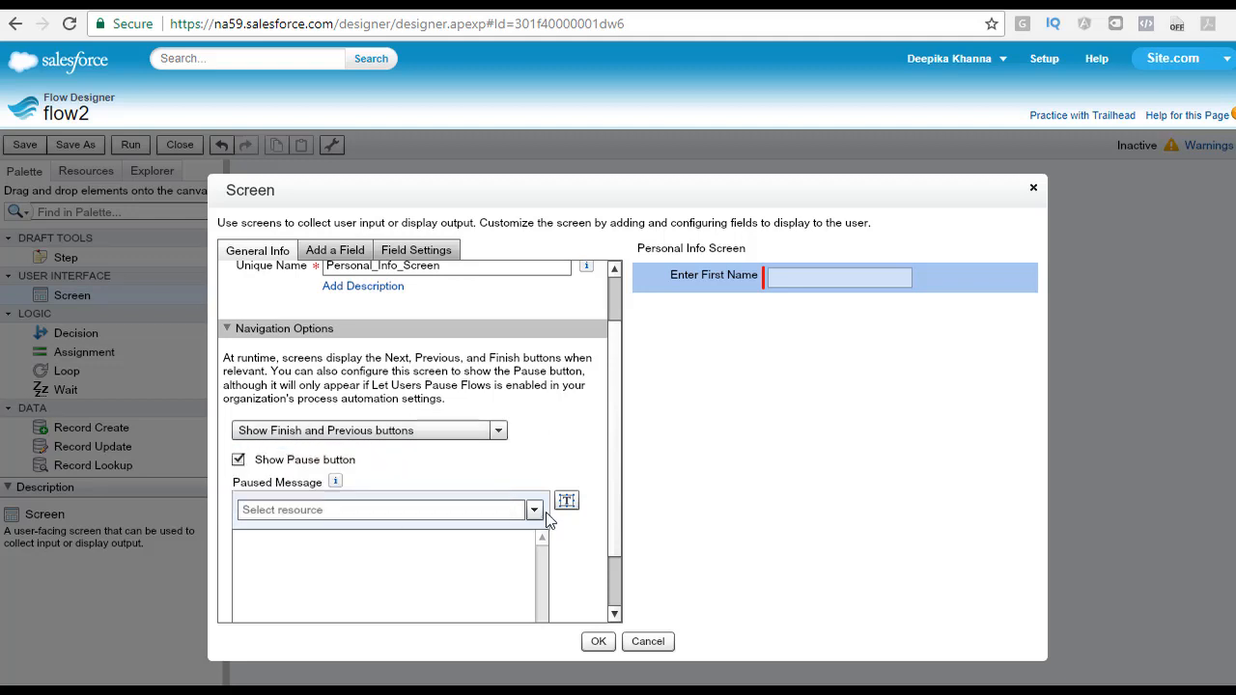
Step: Add a second Textbox field to the screen labelled Enter Last Name
left_click(335, 250)
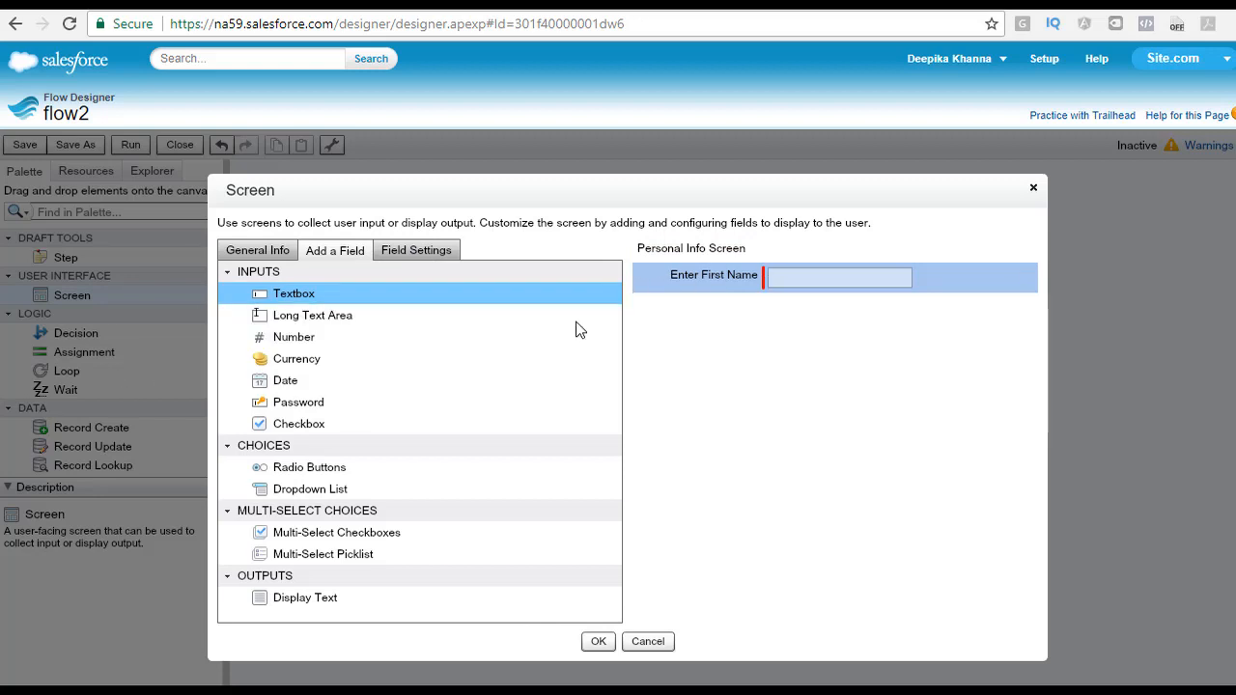
left_click_drag(316, 305, 732, 333)
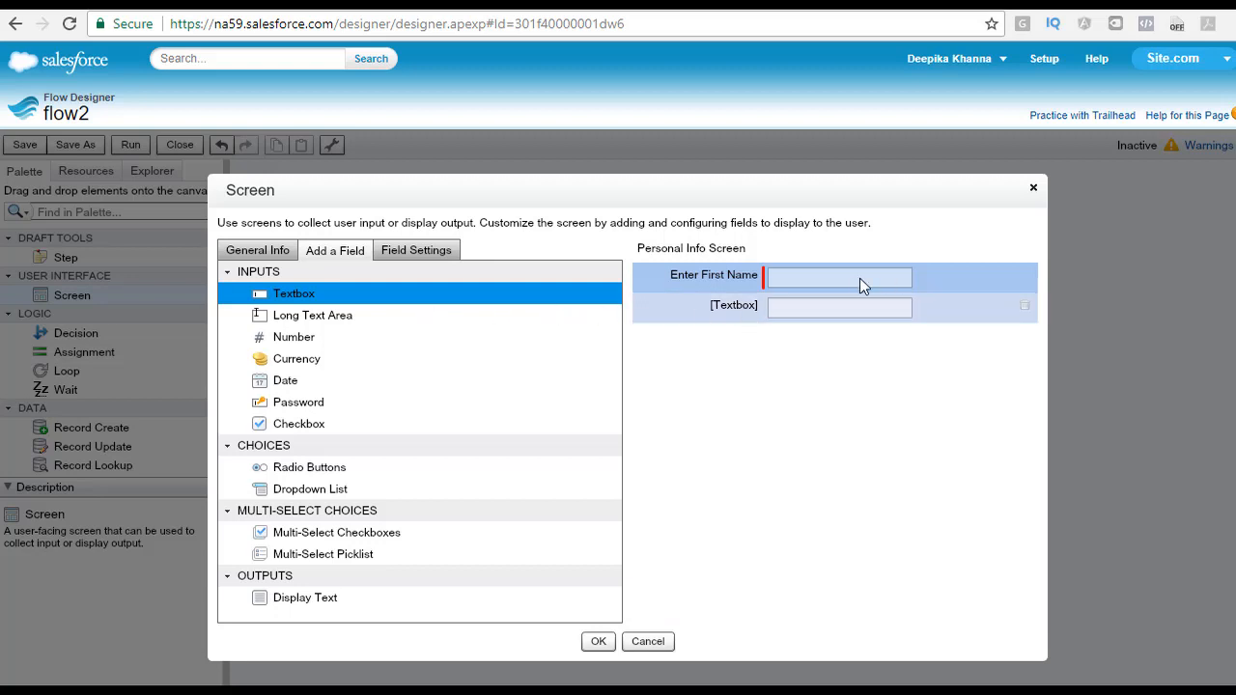
left_click(732, 307)
left_click(417, 306)
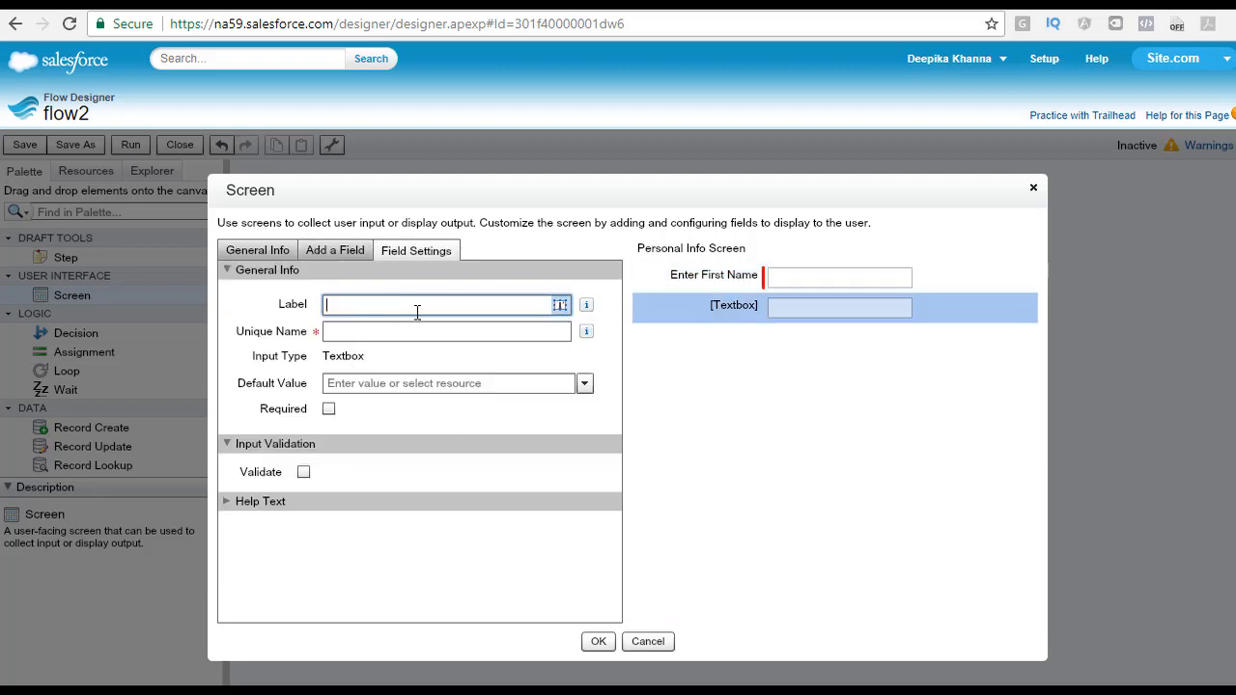
type("Enter Last Name")
key("Tab")
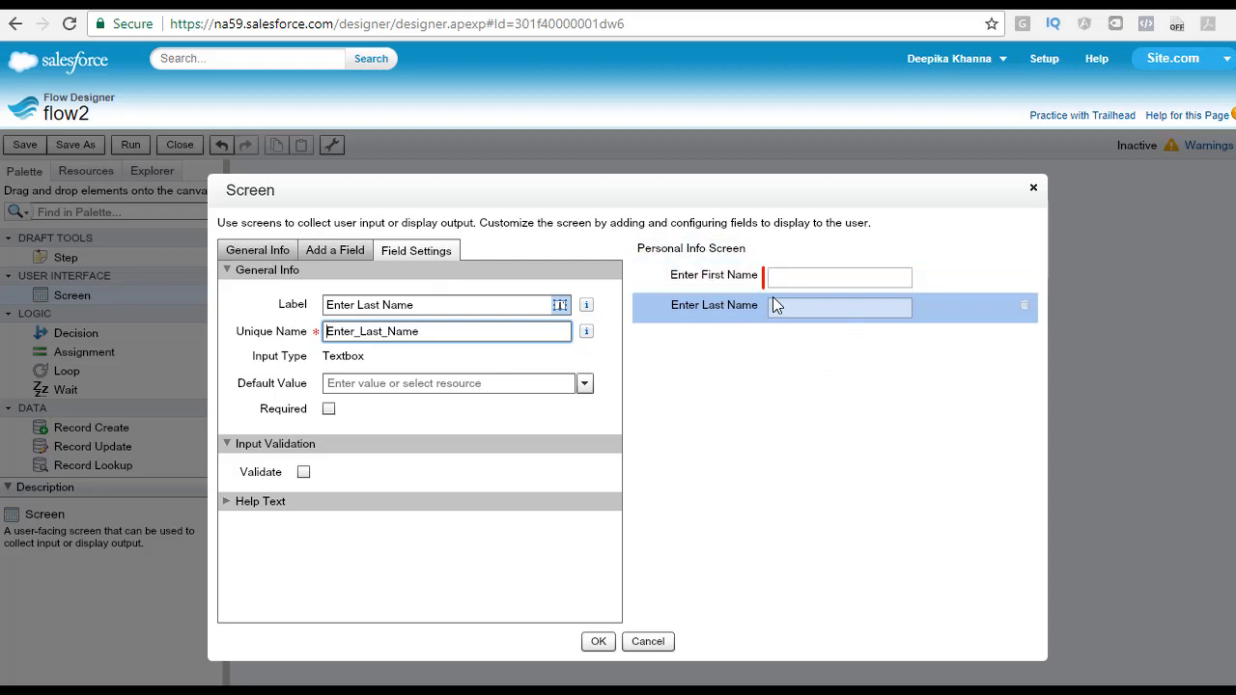
Step: Add a Number field to the screen labelled Enter age
left_click(357, 255)
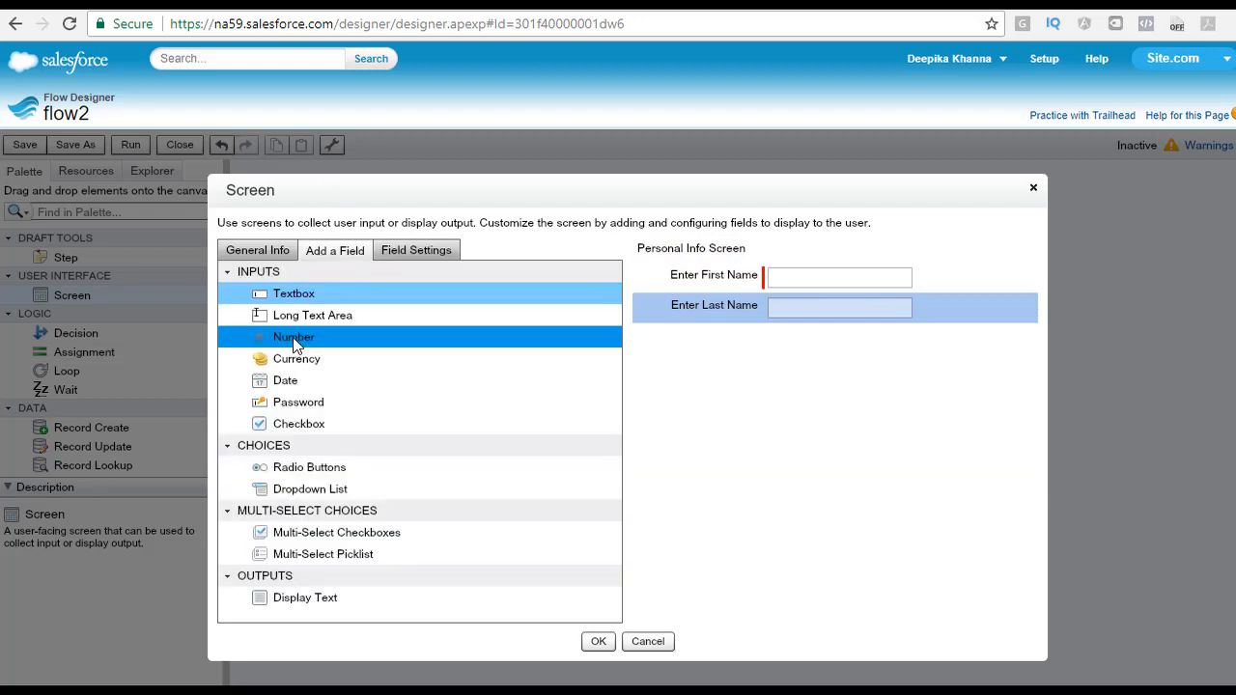
left_click_drag(295, 346, 724, 349)
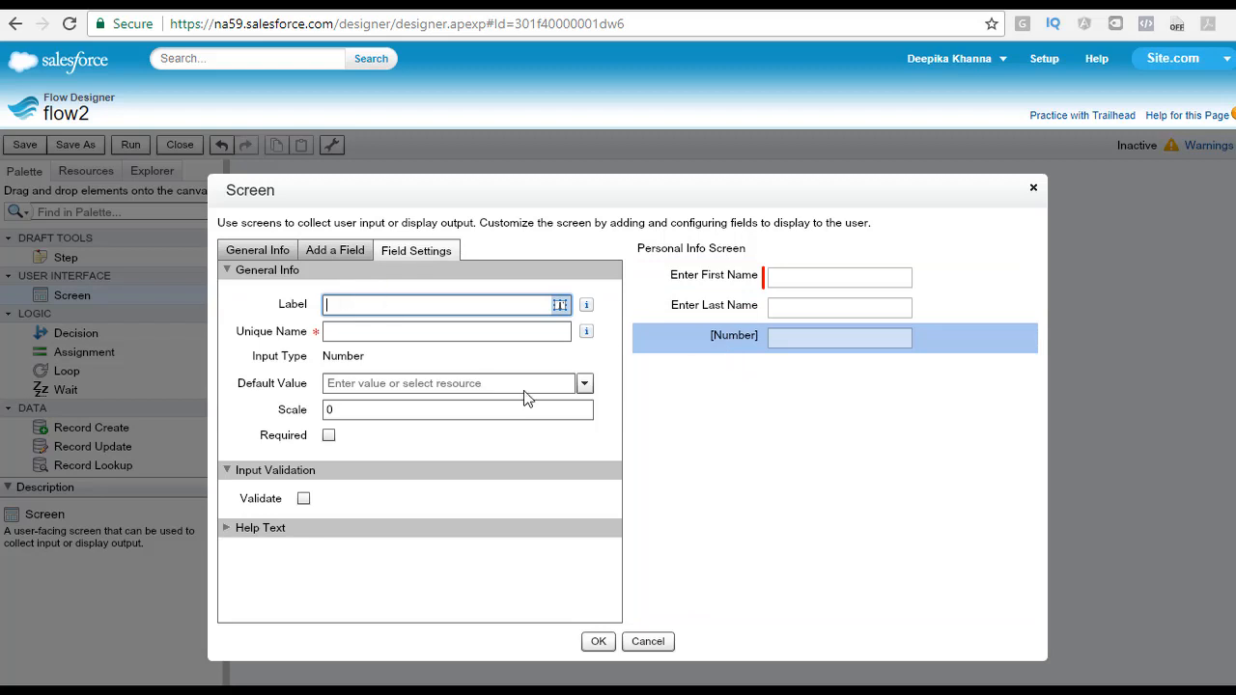
type("Enter age")
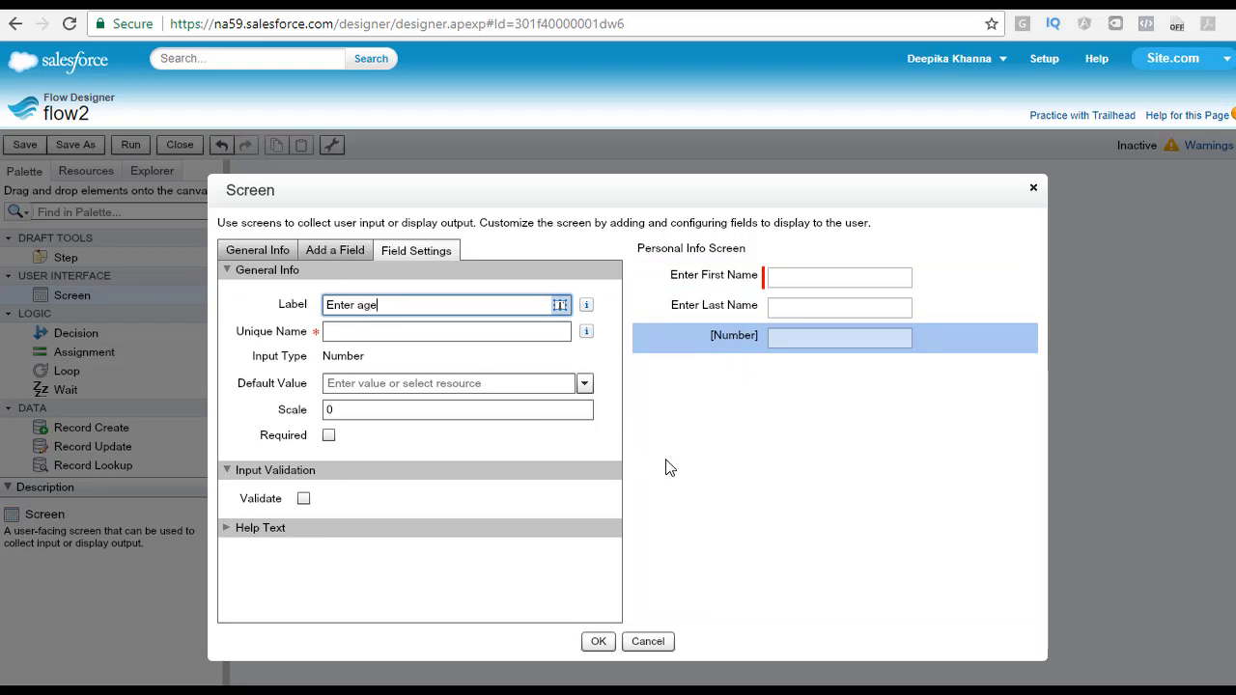
key("Tab")
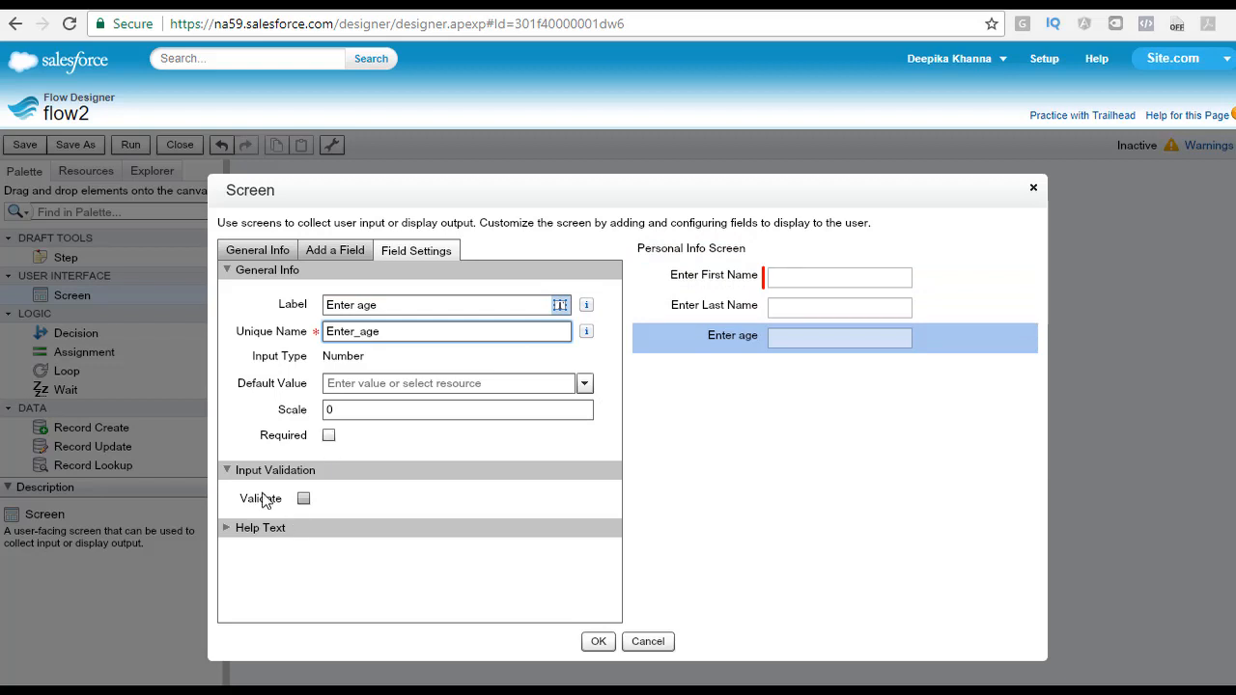
left_click(500, 387)
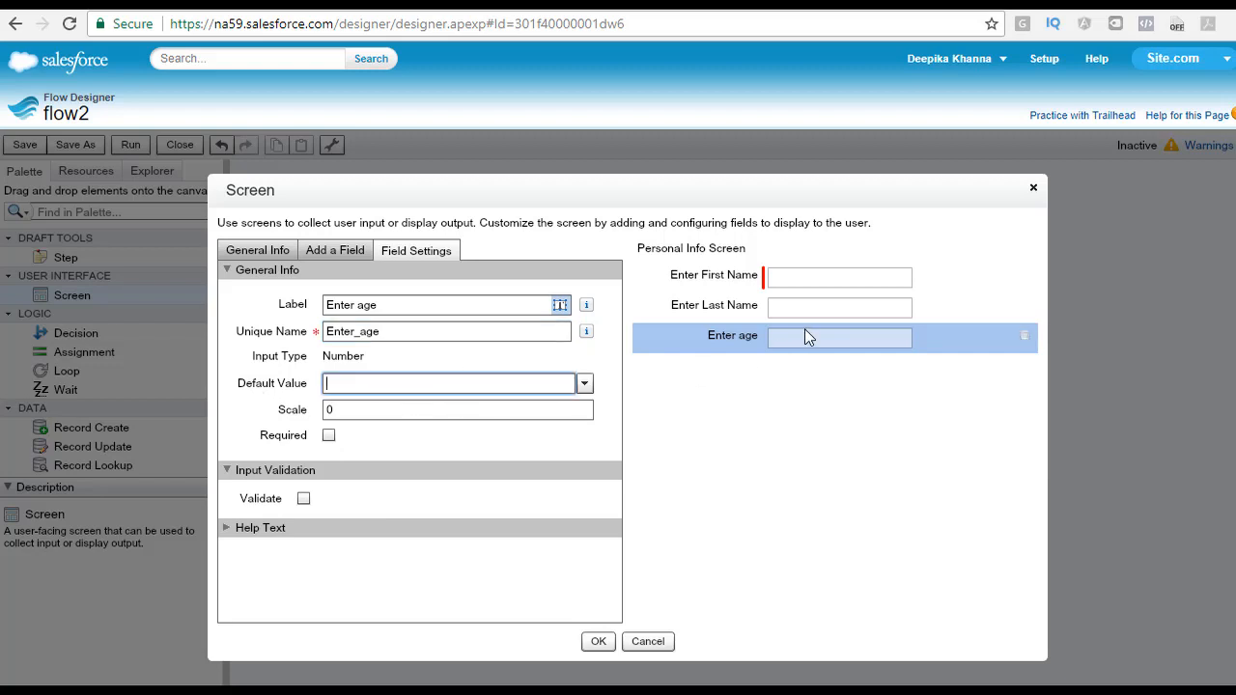
Step: Add a required Currency field labelled Enter Salary and close the screen editor
left_click(333, 253)
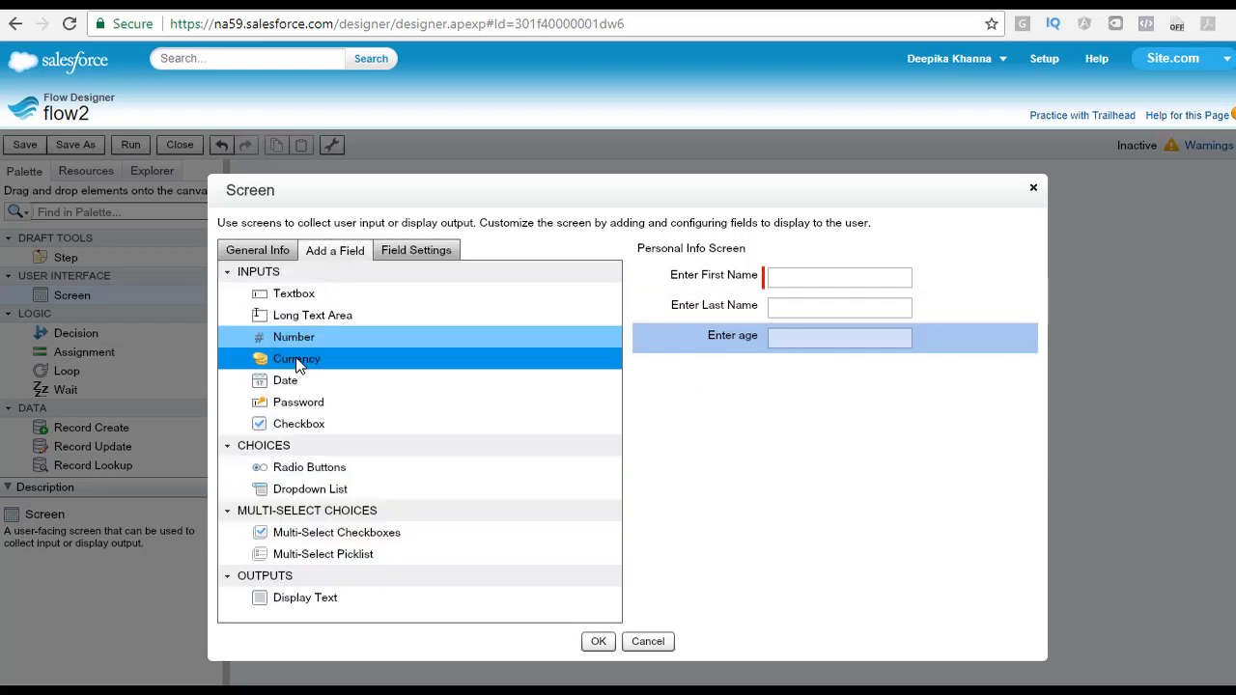
left_click_drag(287, 359, 718, 367)
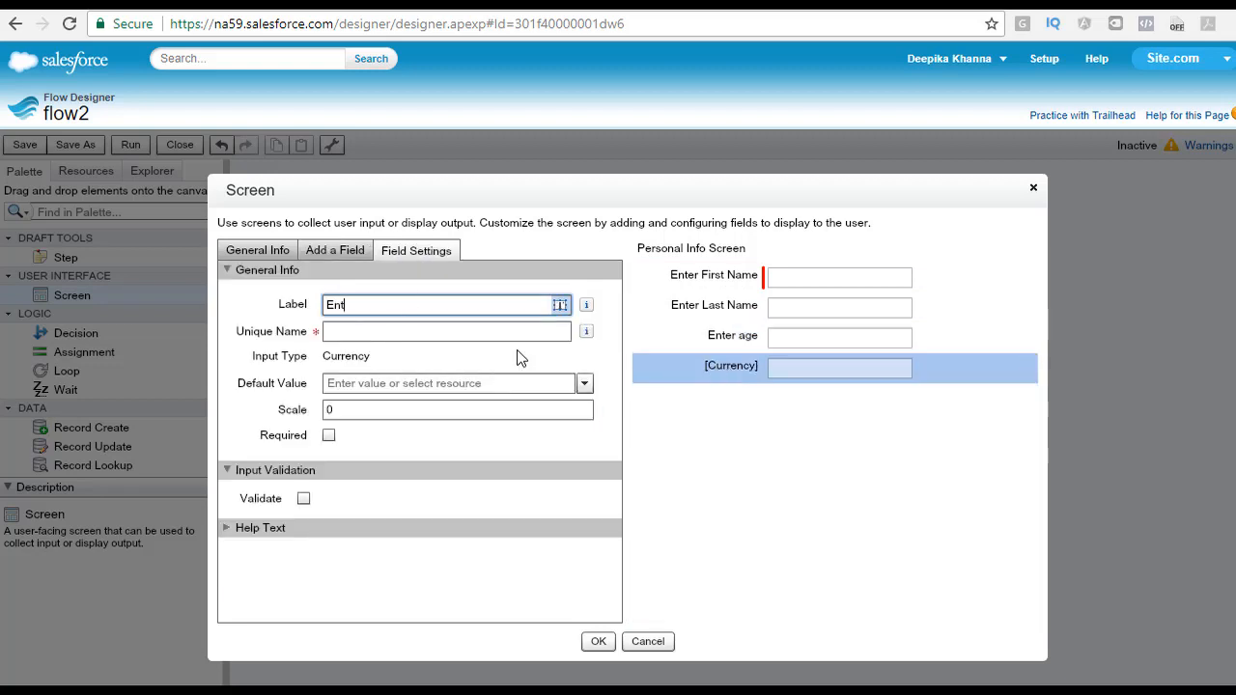
type("Enter Salary")
key("Tab")
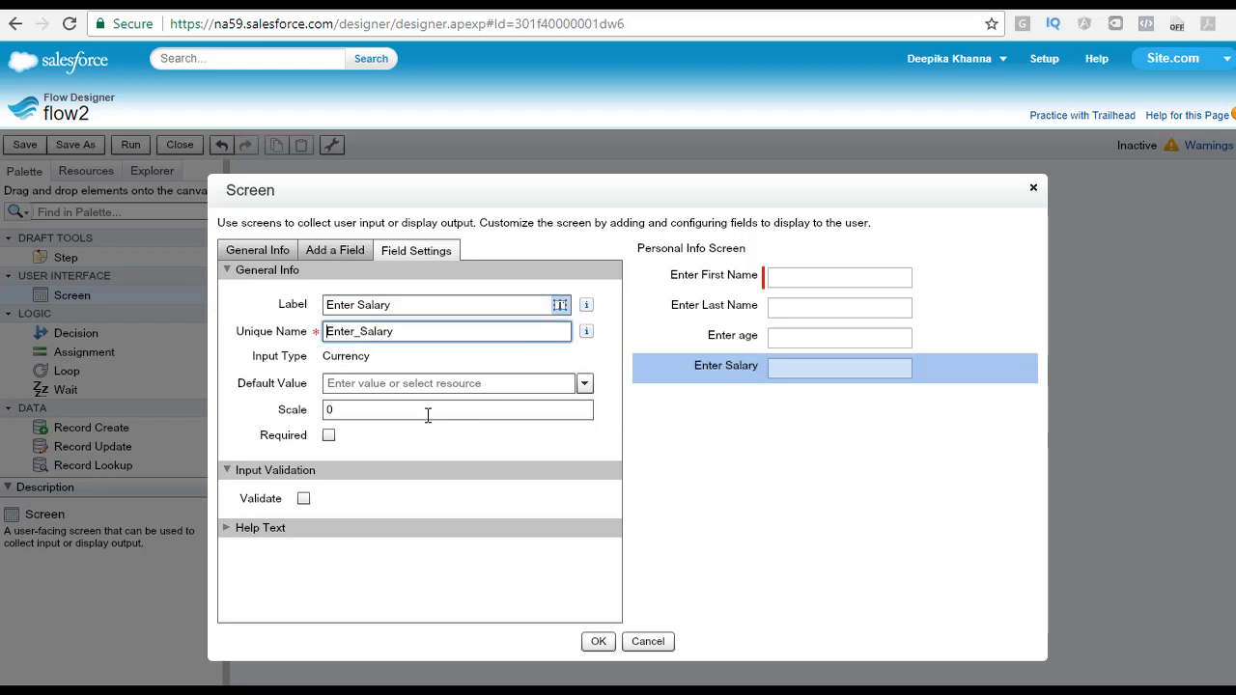
left_click(328, 435)
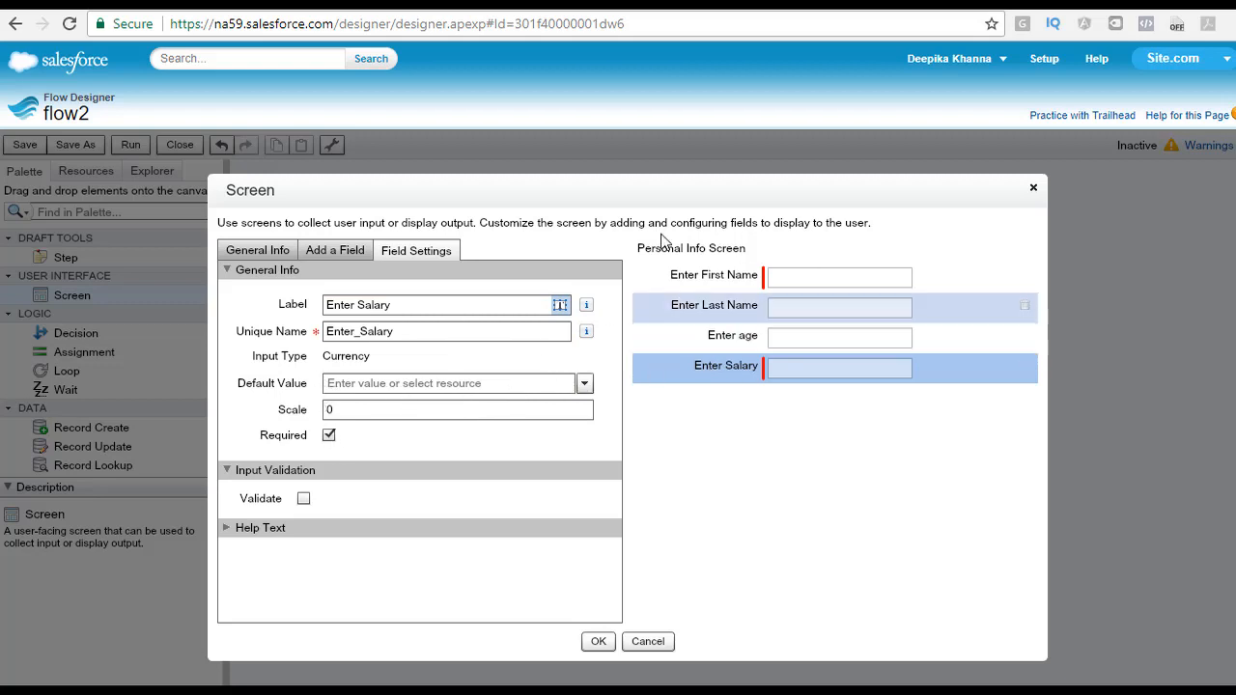
left_click(599, 642)
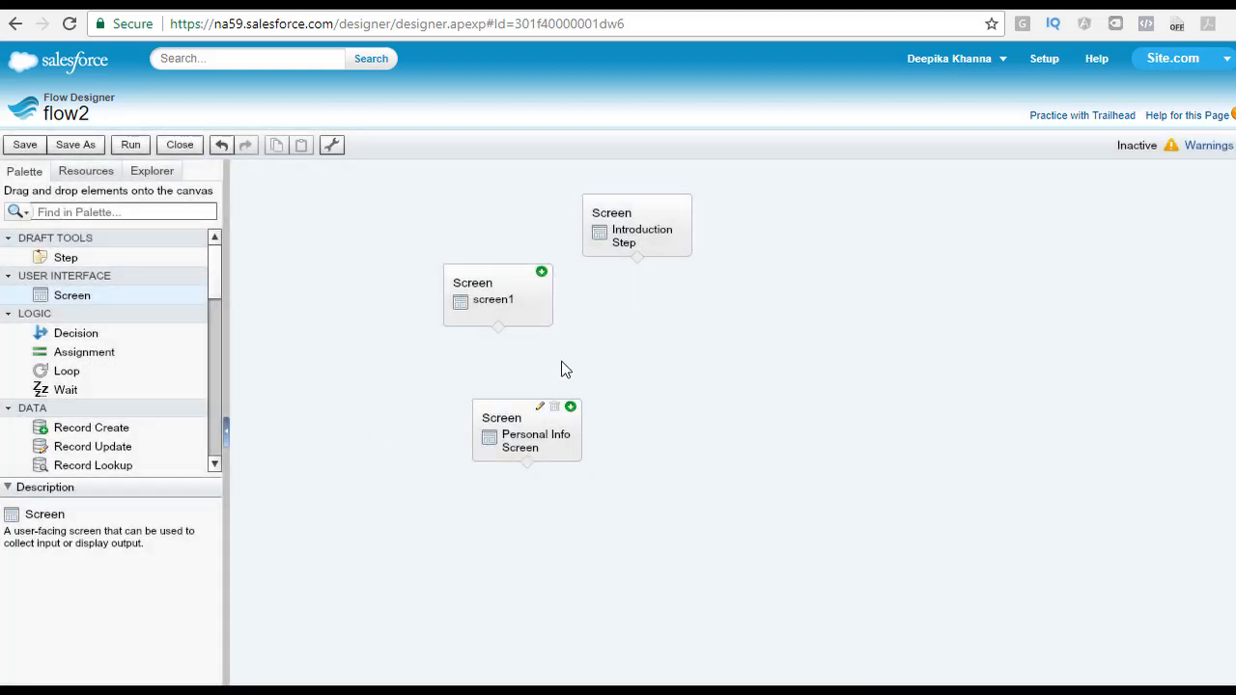
Step: Delete the screen1 and Introduction Step elements from the canvas
left_click(527, 442)
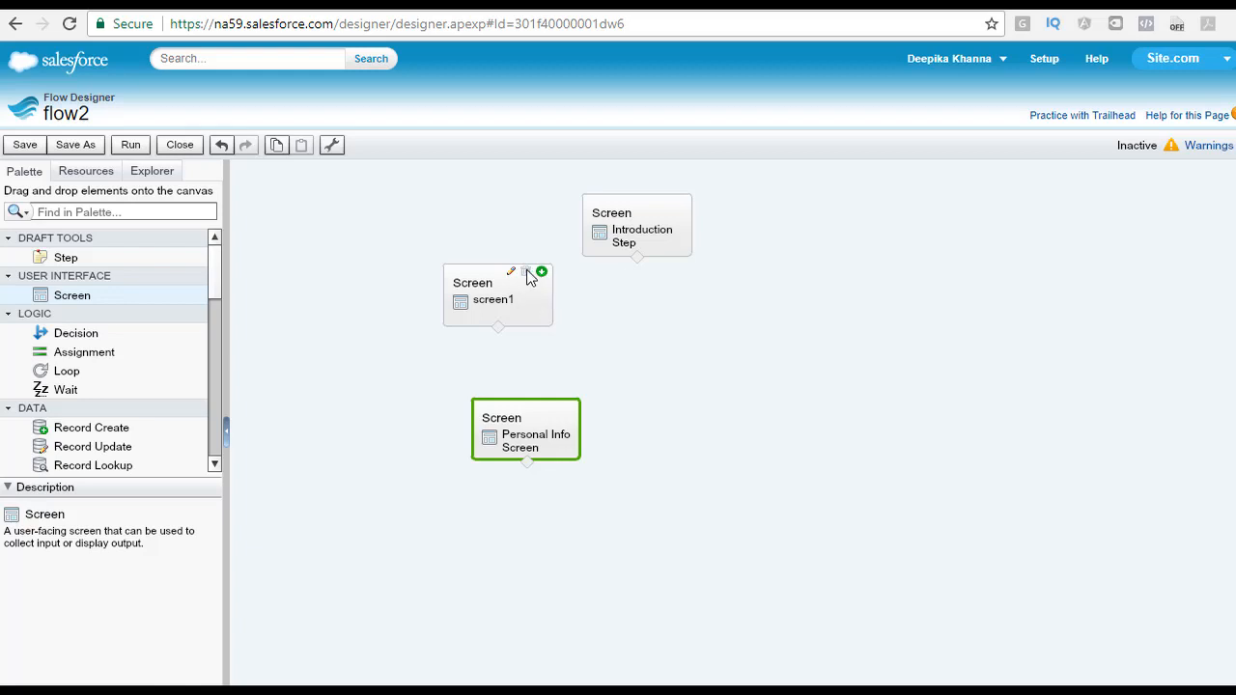
left_click(527, 273)
left_click(664, 203)
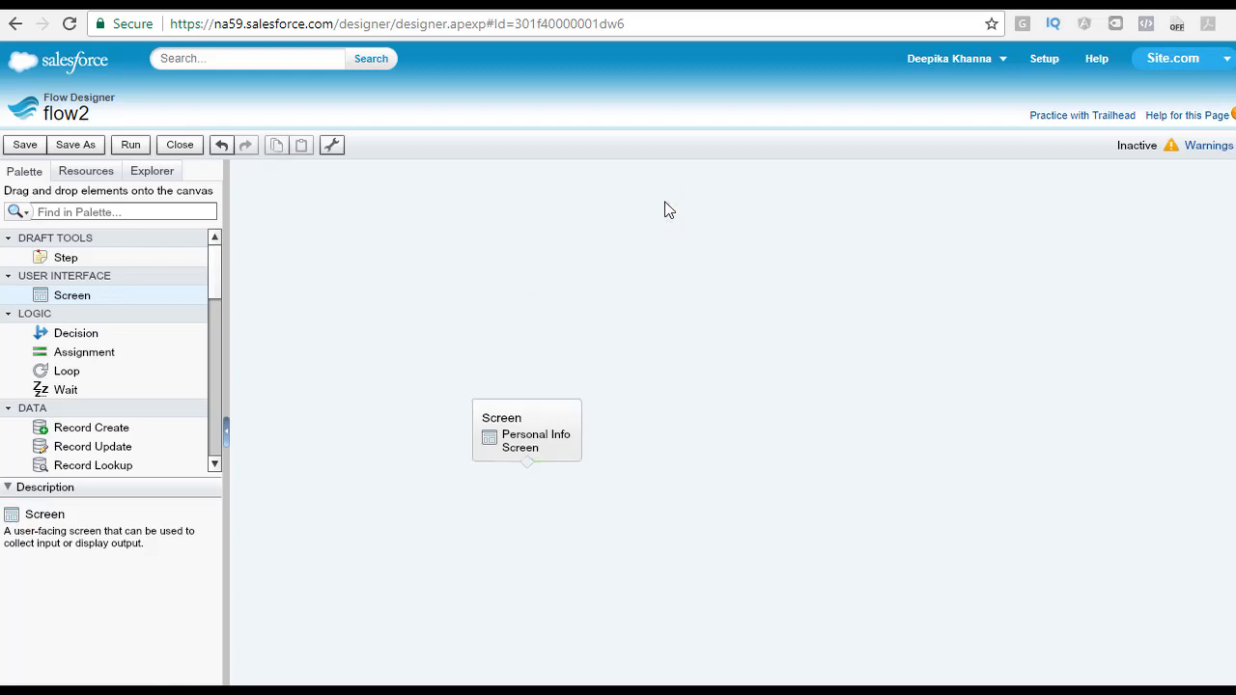
Step: Move the Personal Info Screen up and set it as the flow's start element
left_click_drag(526, 425, 538, 239)
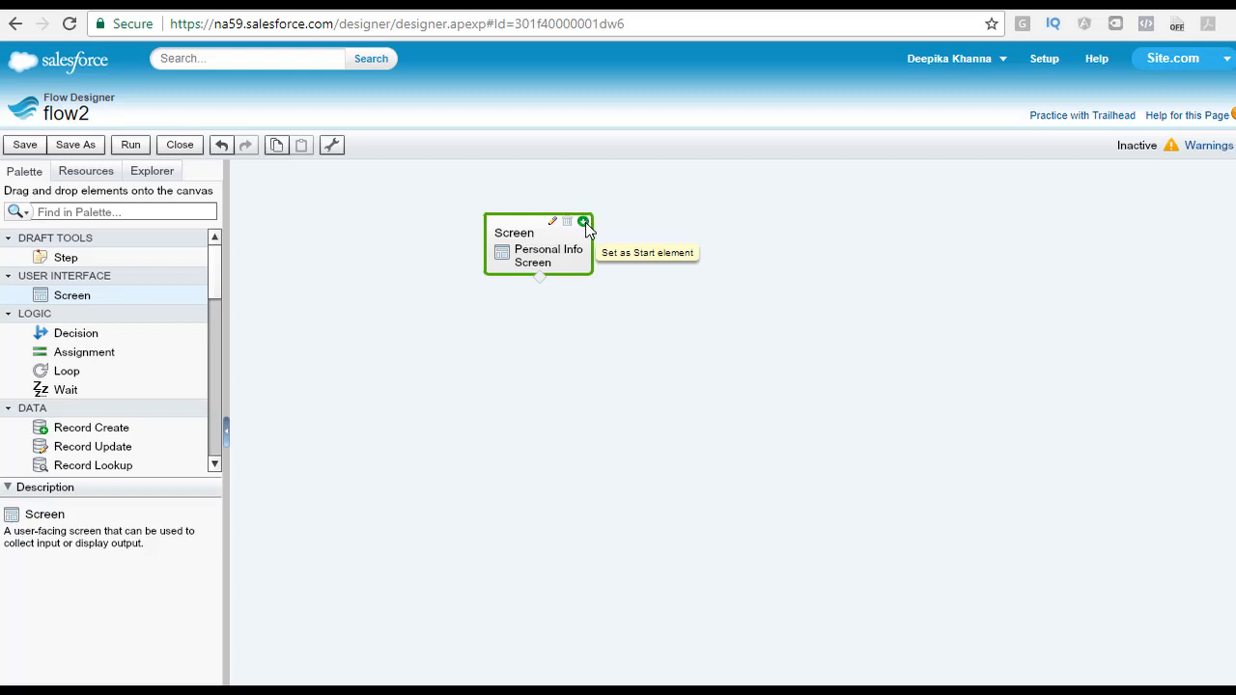
left_click(584, 224)
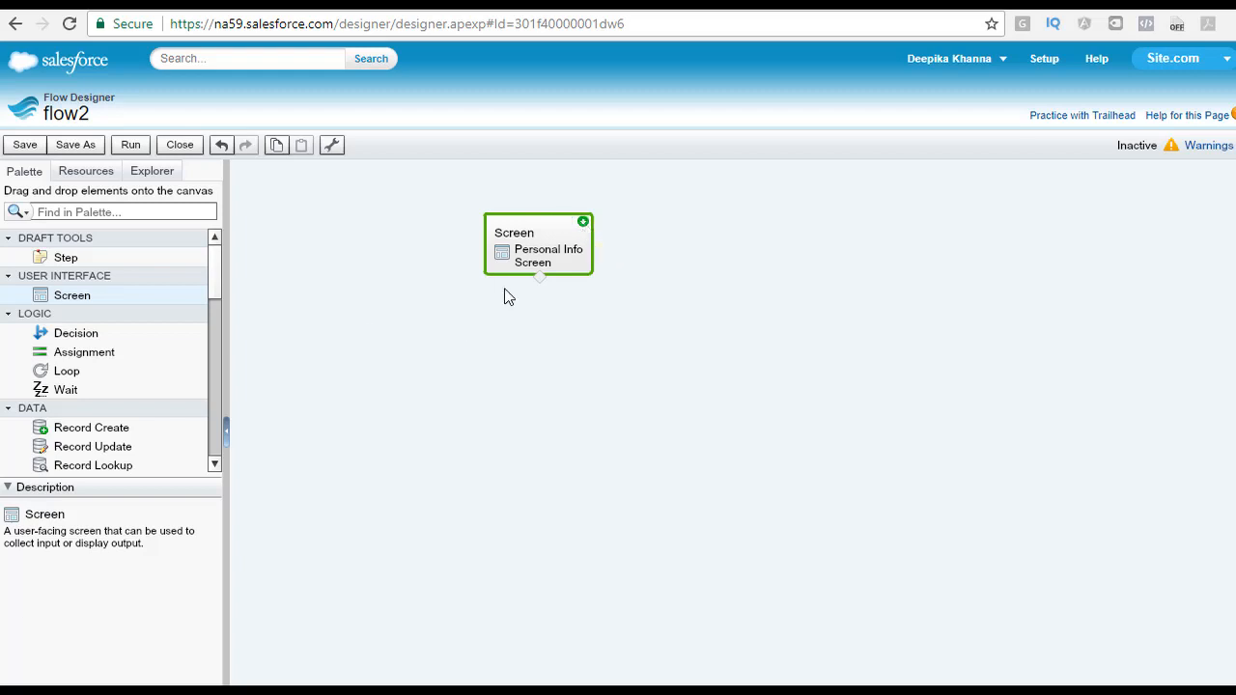
Step: Save the flow and run it
left_click(23, 145)
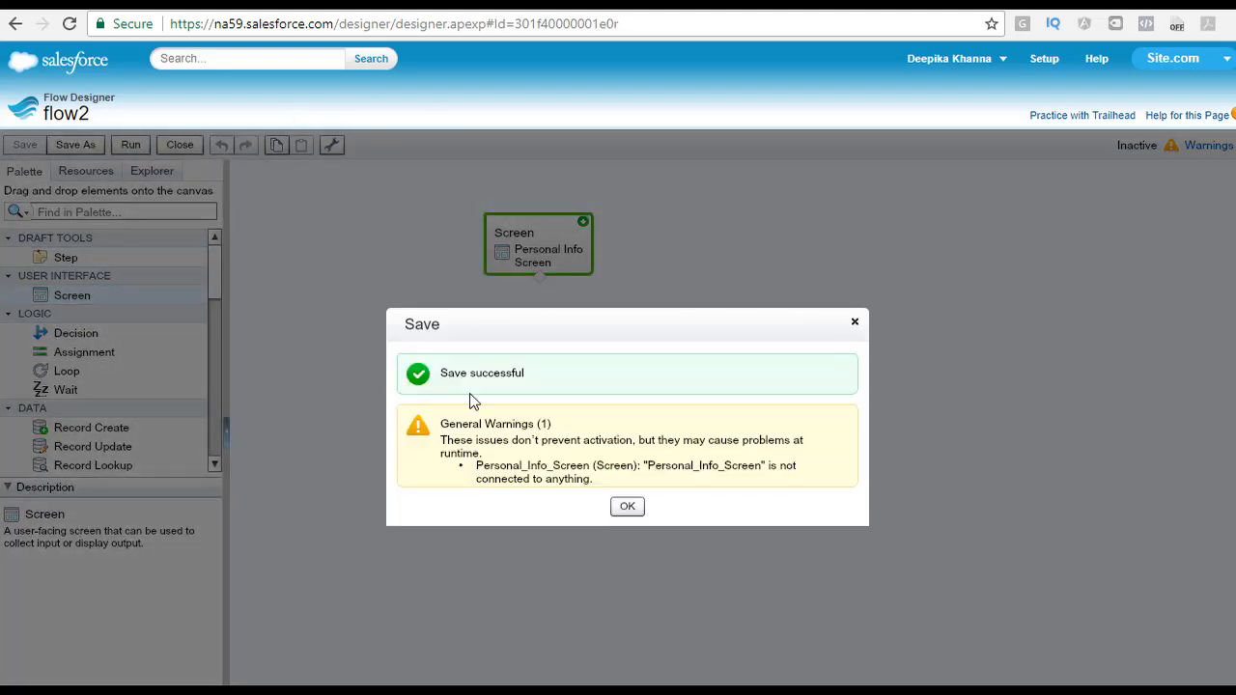
left_click(627, 506)
left_click(130, 145)
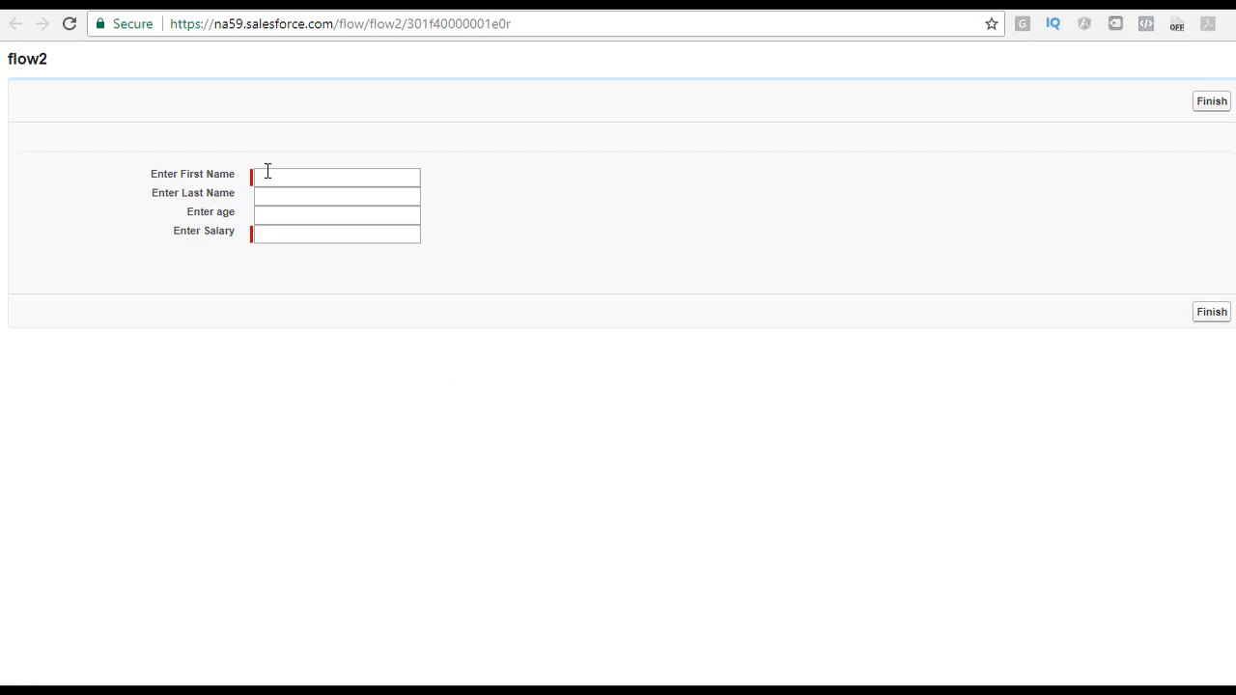
left_click(264, 212)
left_click(273, 174)
left_click(275, 199)
left_click(269, 217)
left_click(271, 234)
left_click(289, 176)
left_click_drag(150, 174, 243, 172)
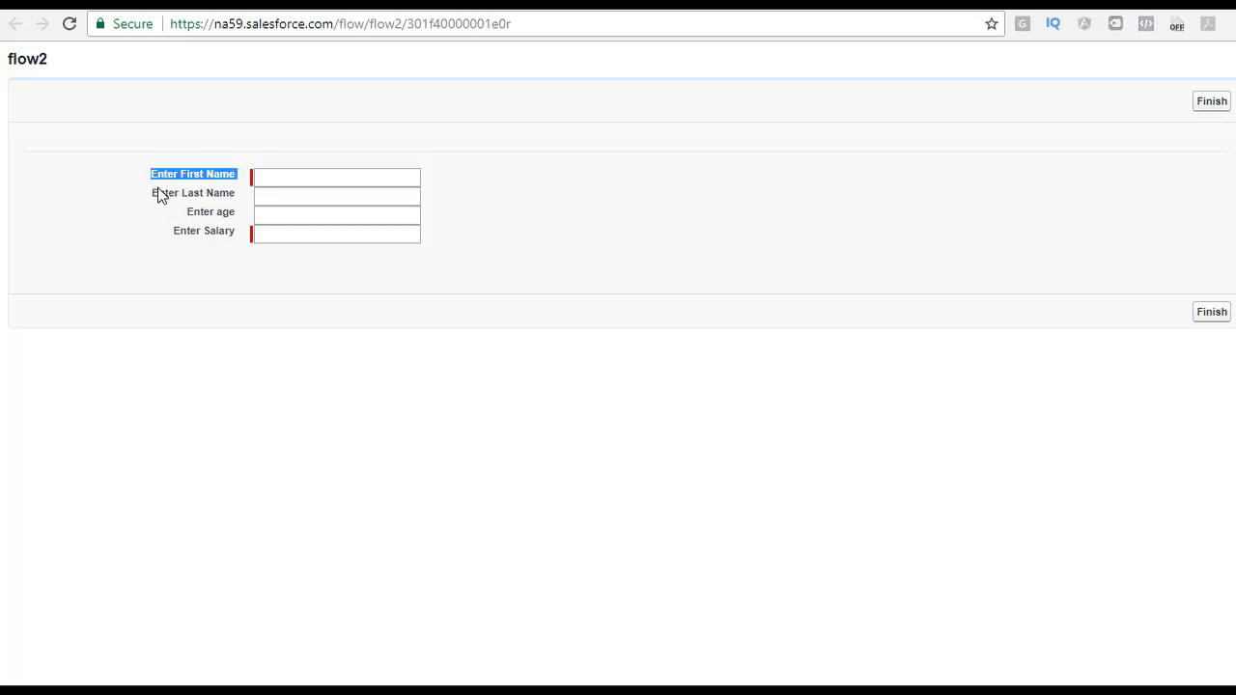
left_click_drag(178, 193, 290, 198)
left_click_drag(179, 231, 257, 235)
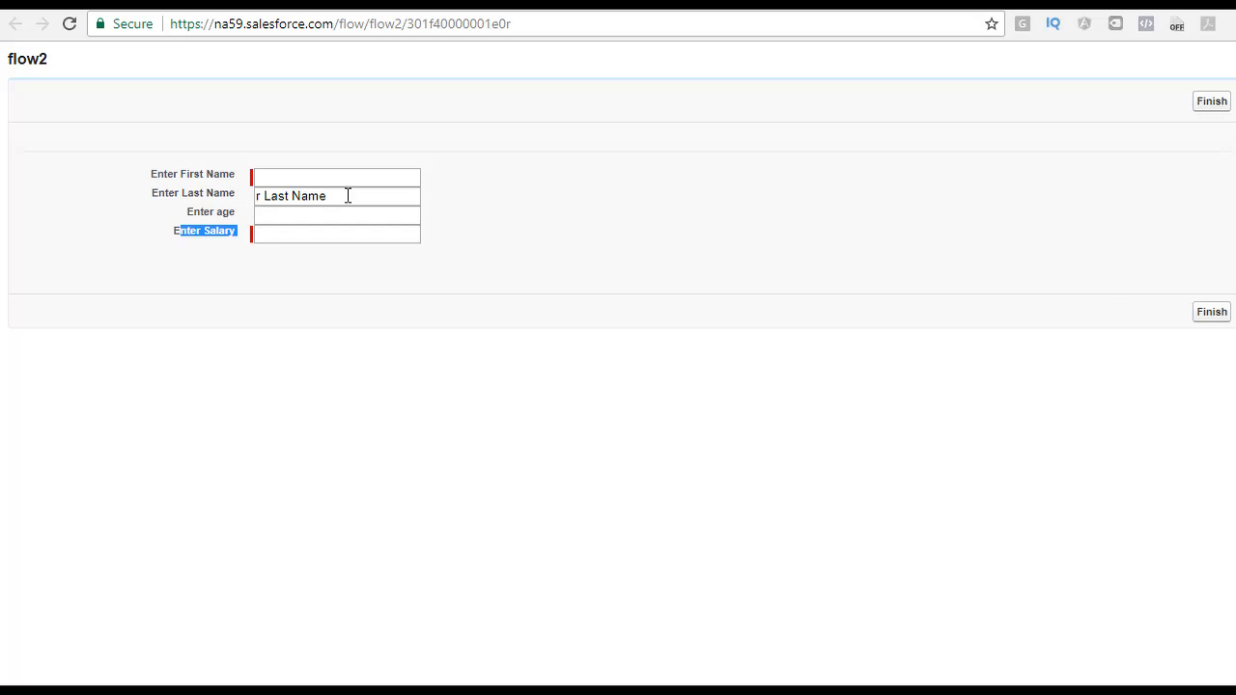
left_click_drag(349, 196, 257, 190)
left_click(273, 183)
left_click(265, 234)
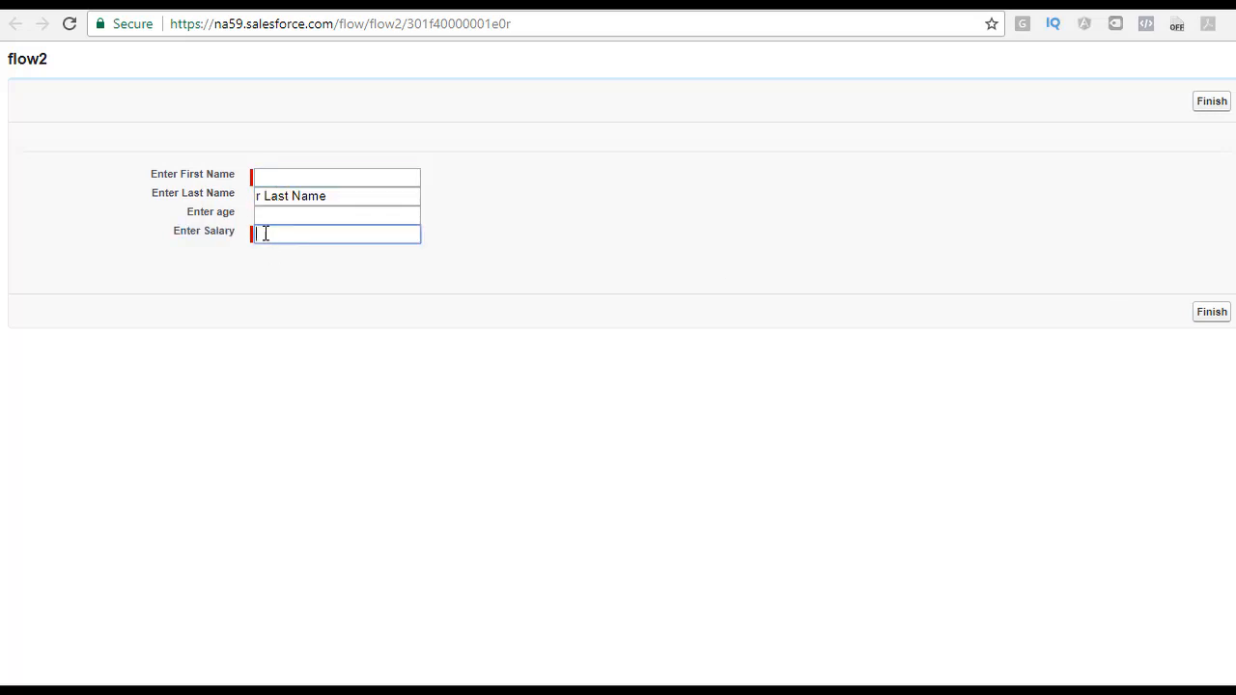
left_click_drag(330, 197, 240, 209)
key("Delete")
left_click(303, 181)
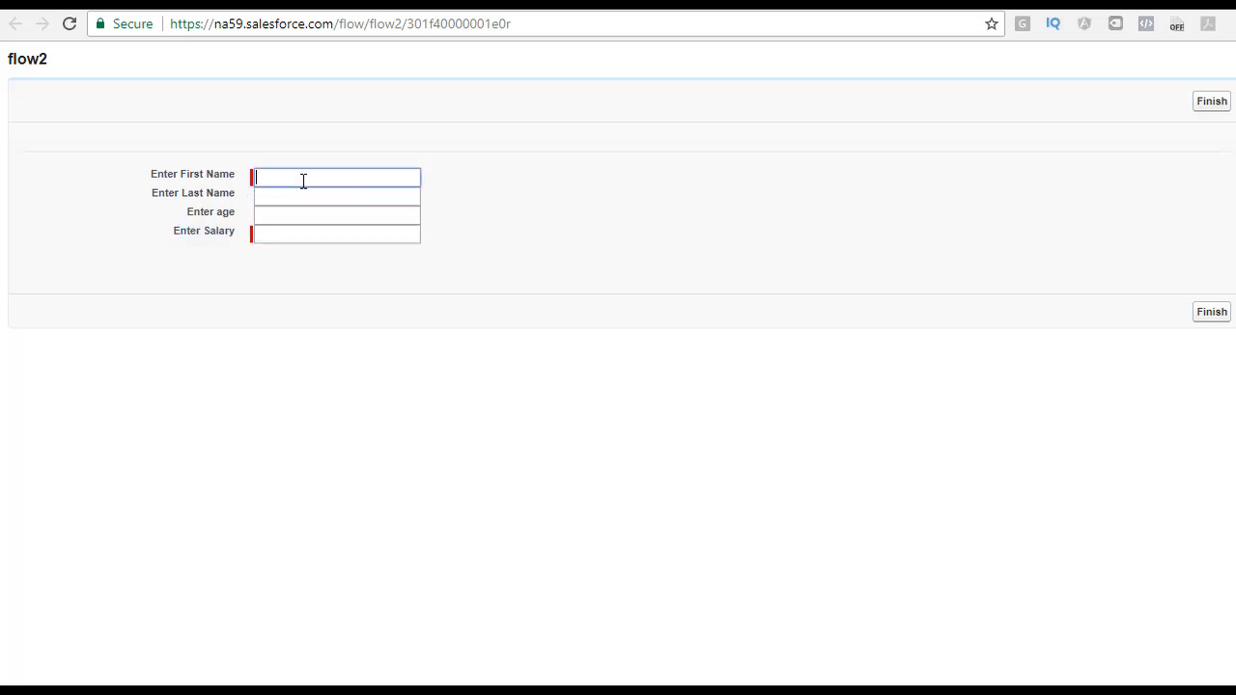
Step: Fill in the user's first and last name and age 22, then try to finish with the salary empty
key("Tab")
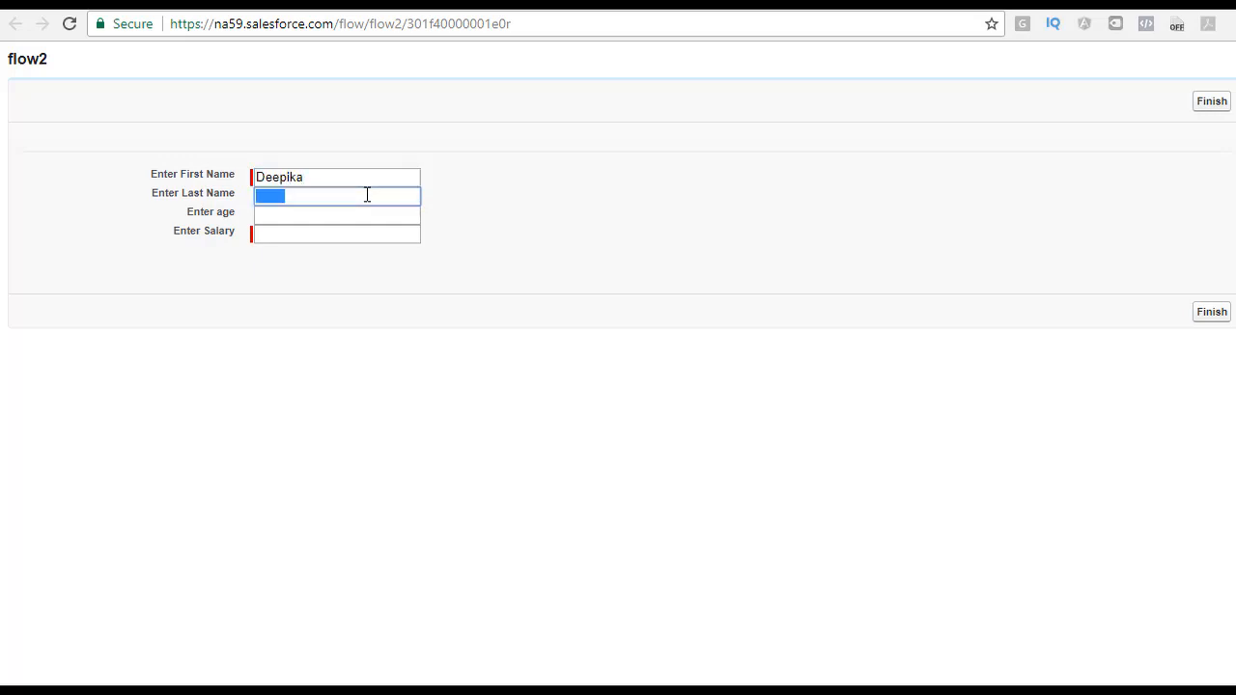
key("Tab")
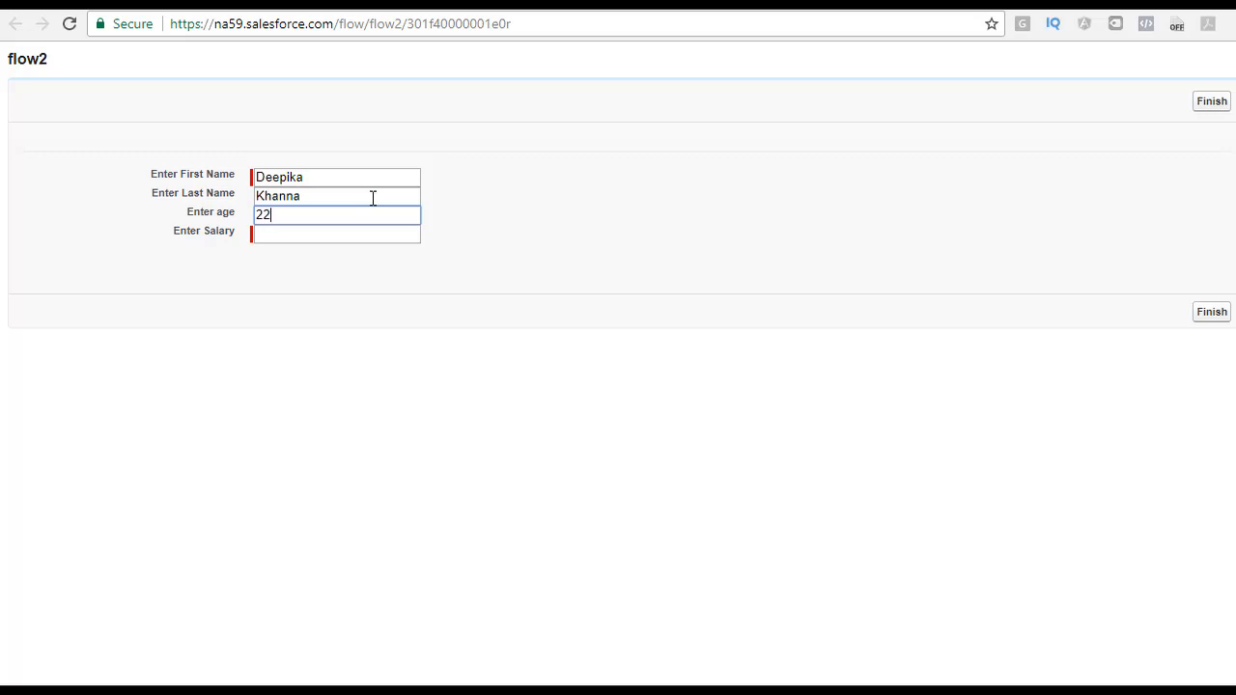
key("Tab")
left_click(1207, 313)
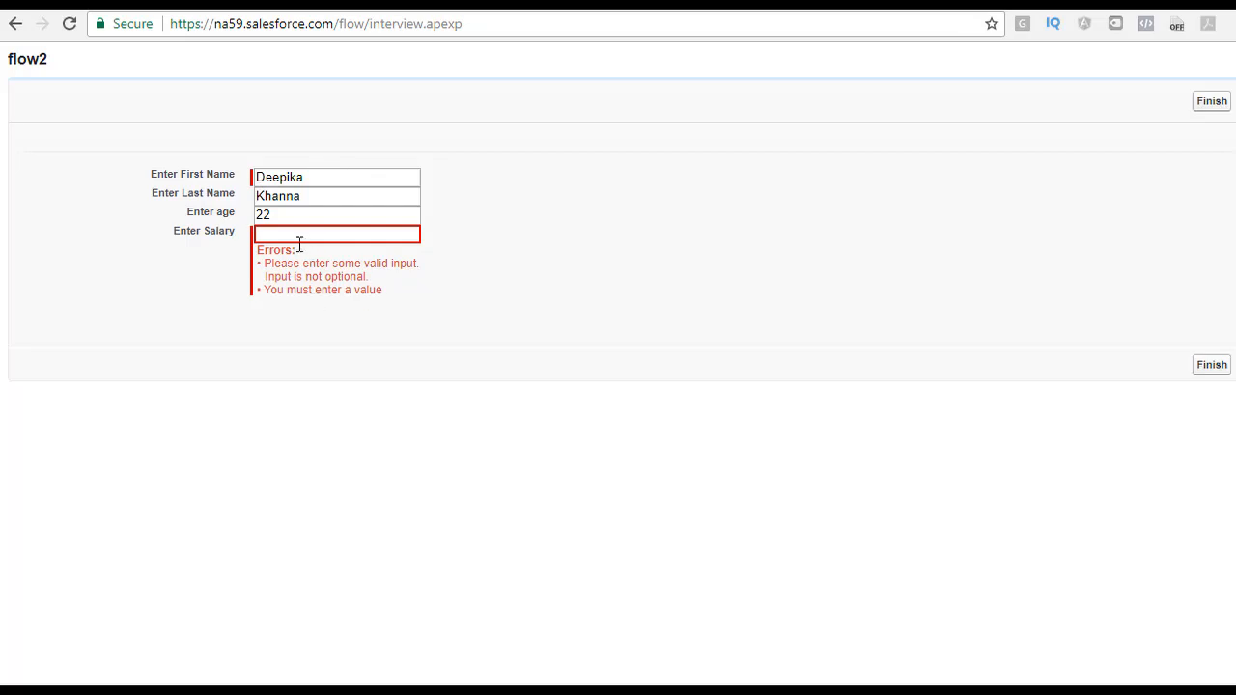
Step: Enter 1000 as the salary
left_click_drag(176, 240, 246, 240)
left_click_drag(392, 293, 254, 276)
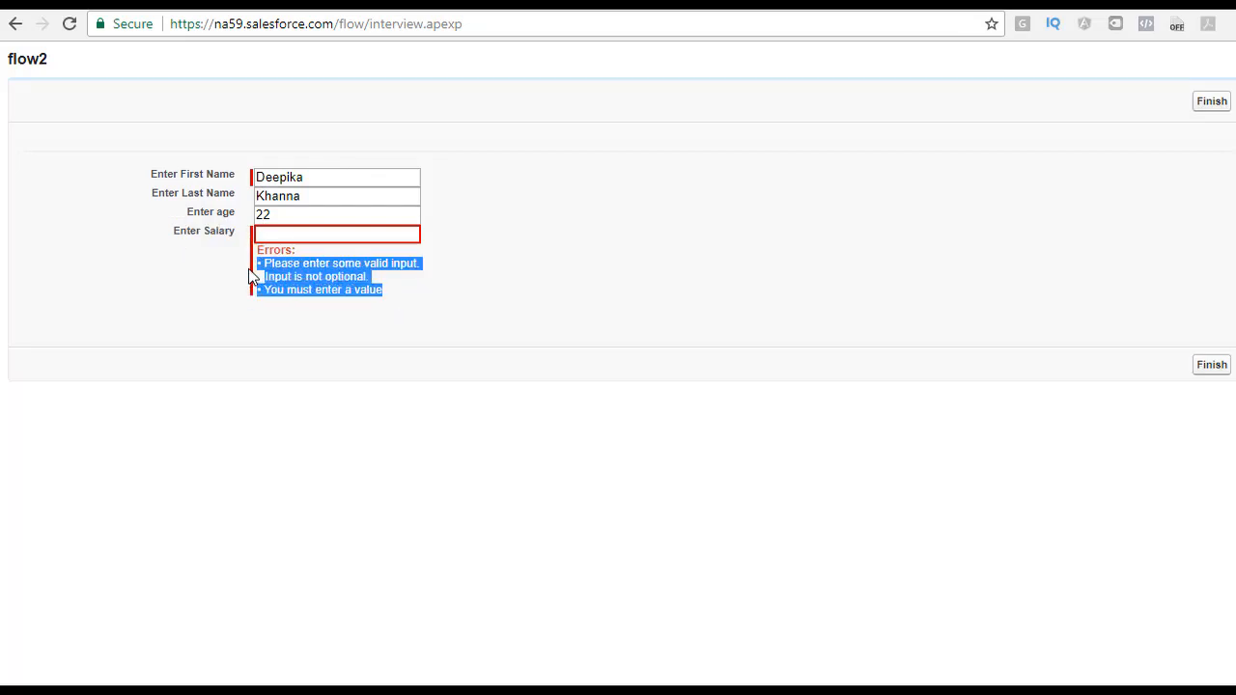
left_click(286, 232)
type("1000")
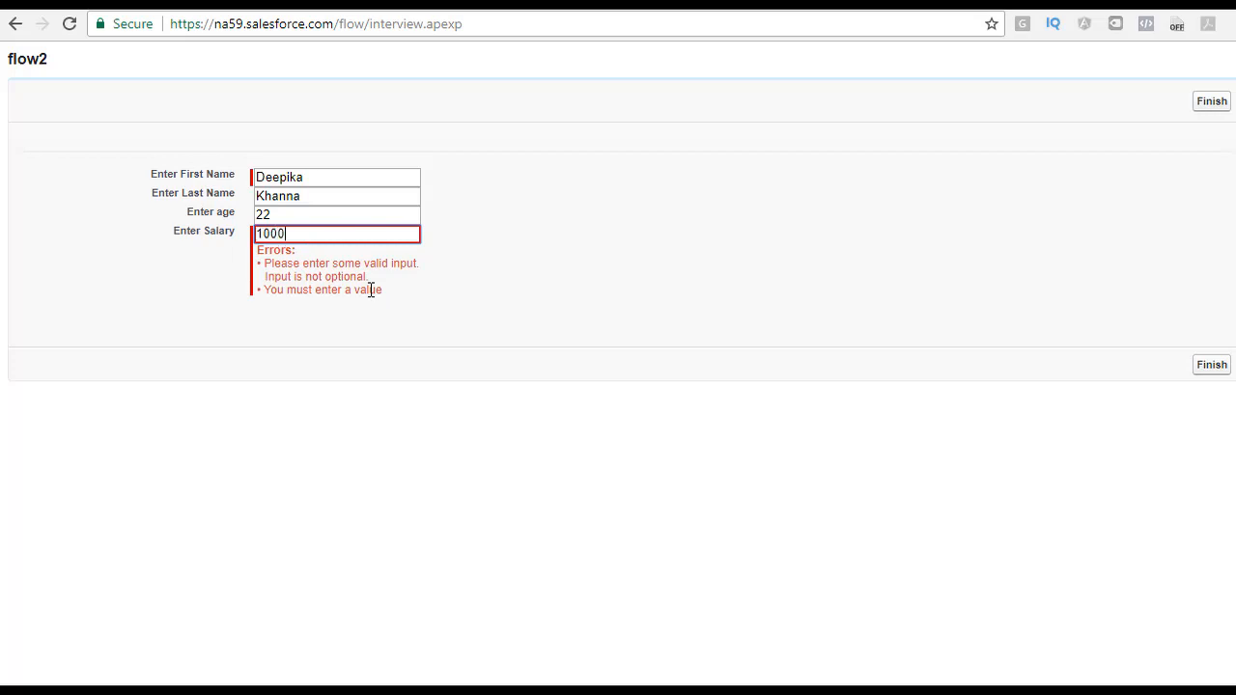
type("0")
Step: Finish the flow run with 1000 entered as the salary
left_click_drag(321, 234, 177, 240)
left_click(1210, 364)
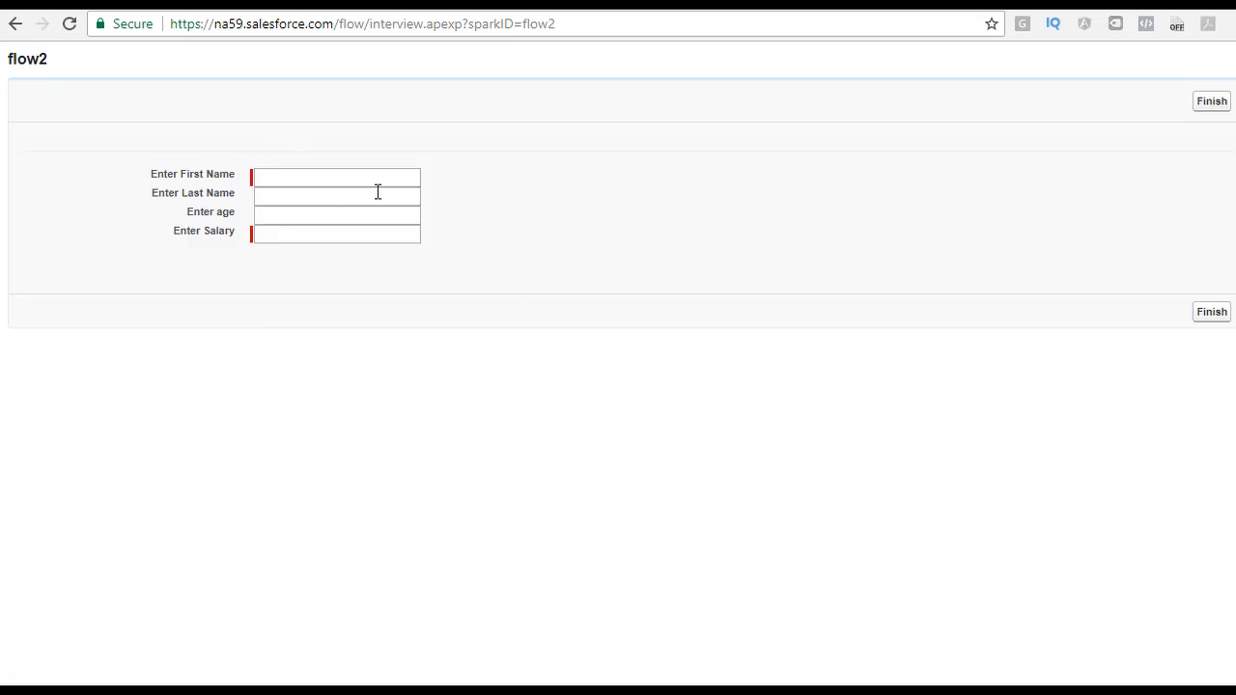
Step: Return to the Flow Designer and open the Personal Info Screen for editing
left_click(280, 181)
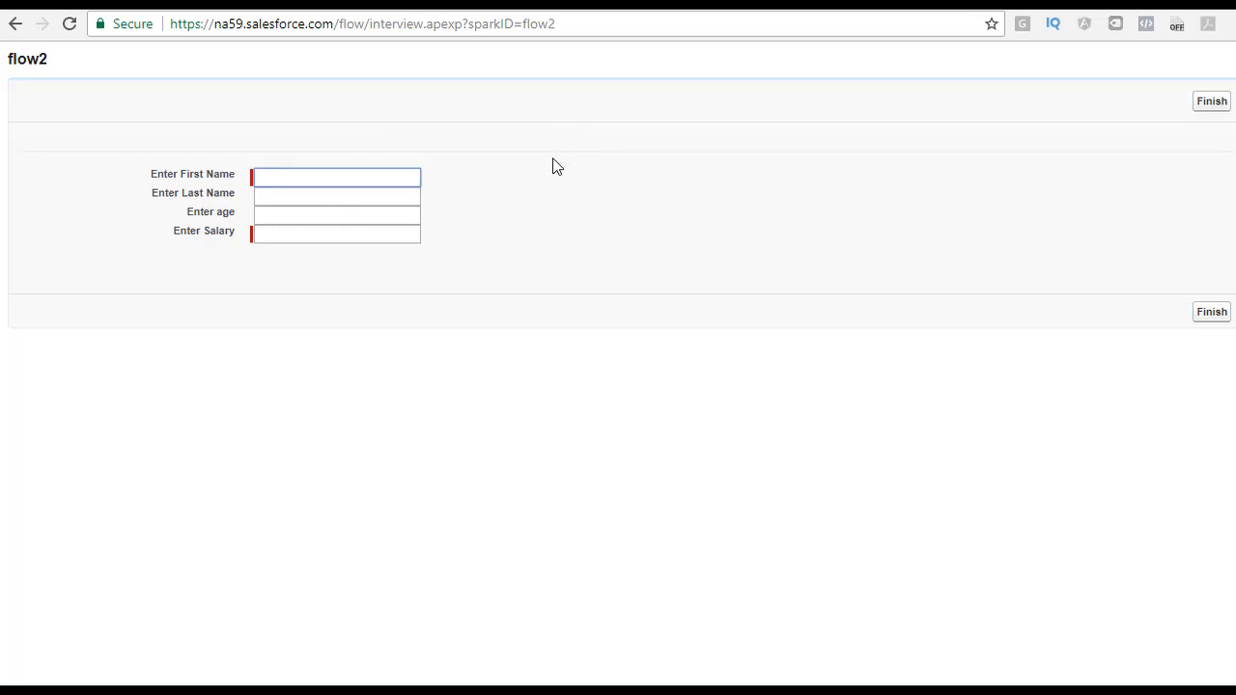
left_click(247, 5)
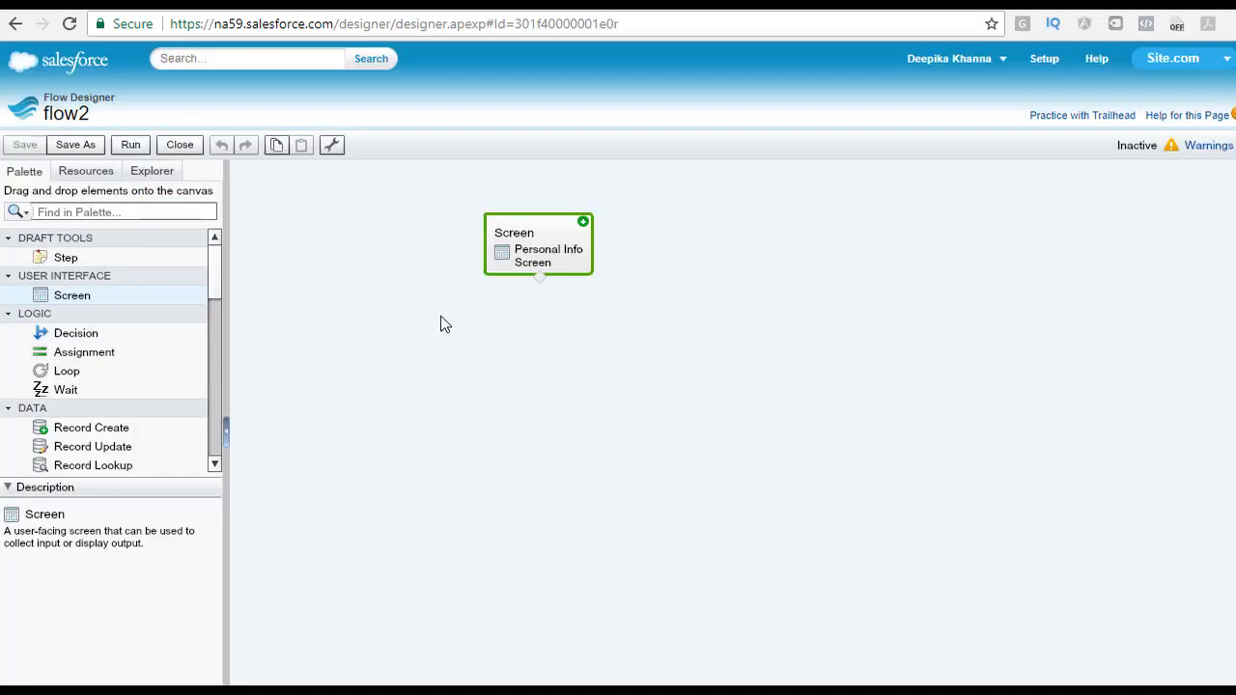
left_click(91, 334)
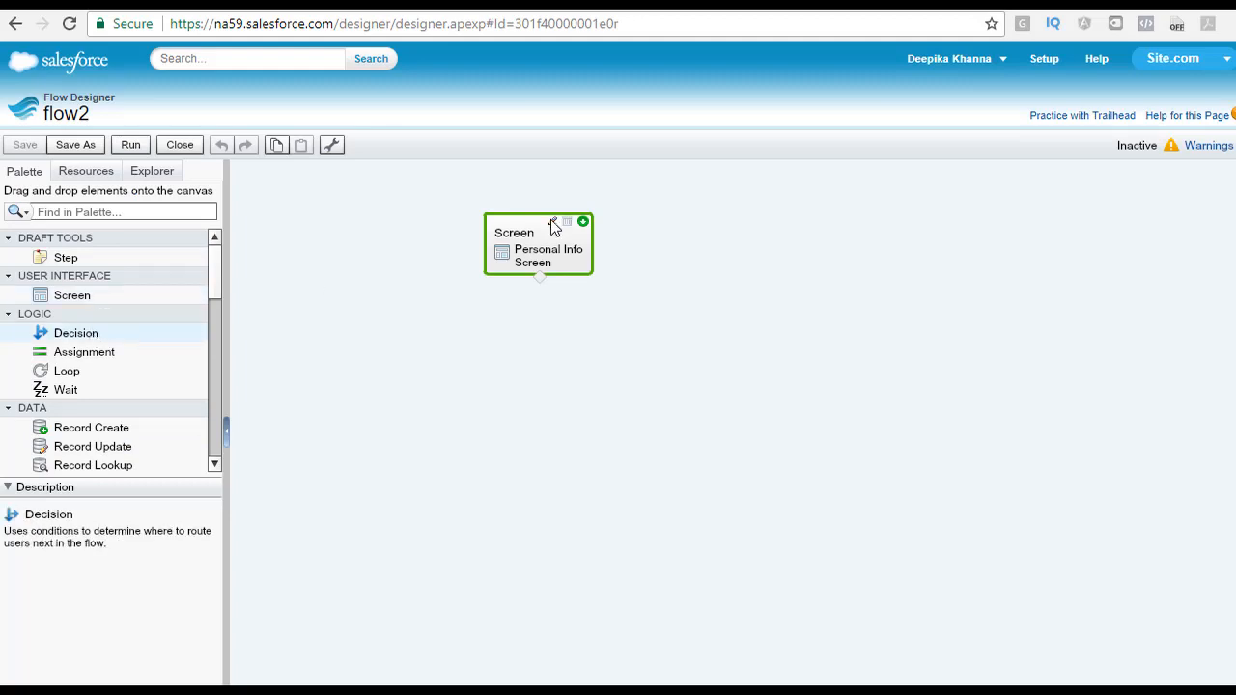
left_click(553, 225)
left_click(344, 253)
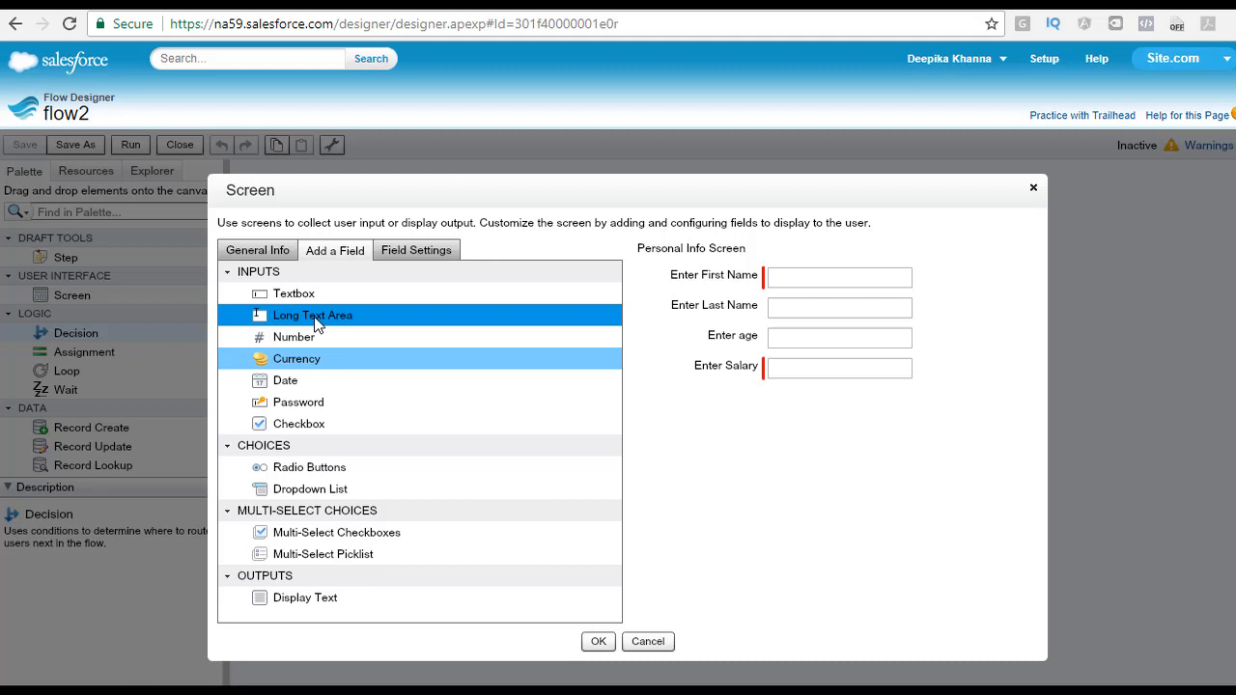
Step: Add a Long Text Area field labelled Enter your resume to the screen
left_click_drag(319, 325, 772, 427)
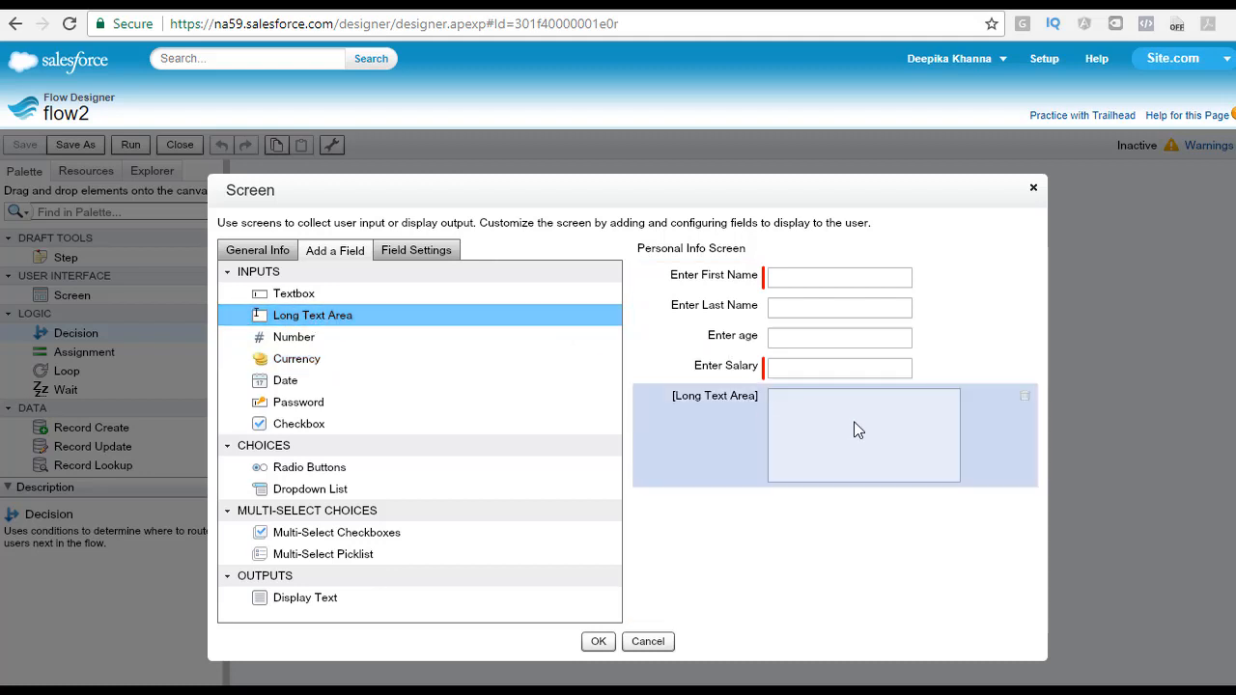
left_click(744, 412)
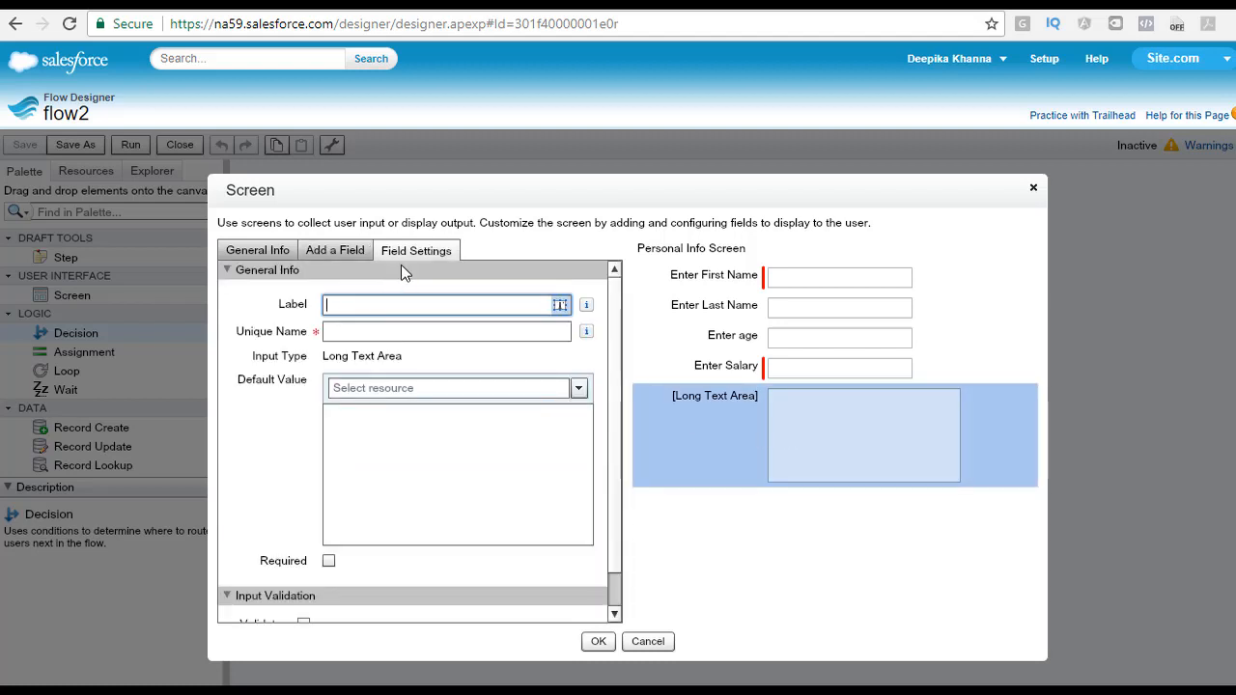
left_click(368, 306)
left_click(375, 333)
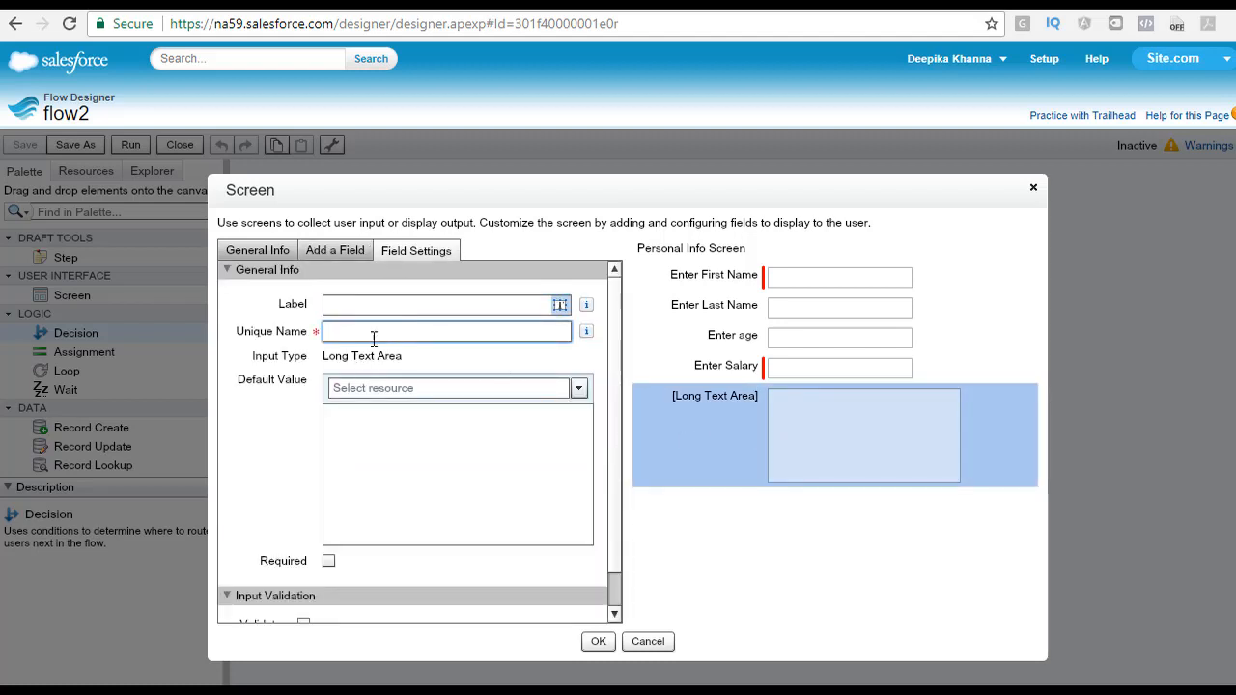
left_click(363, 308)
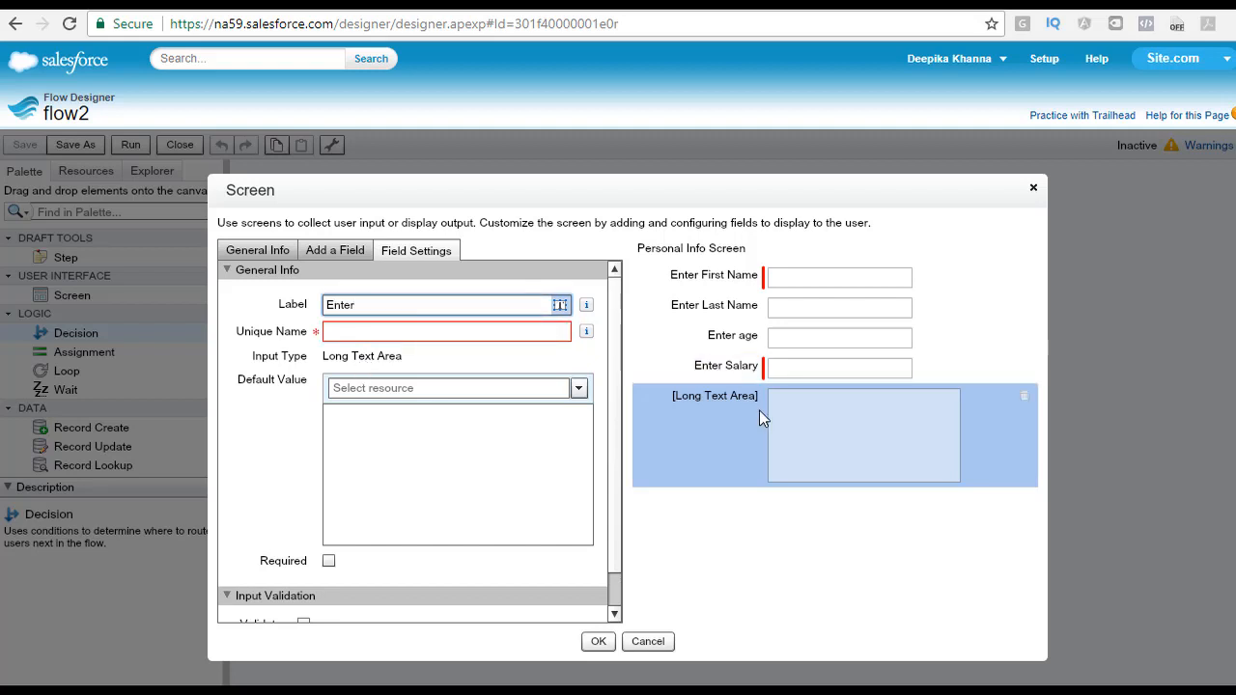
type("Enter your resume")
key("Tab")
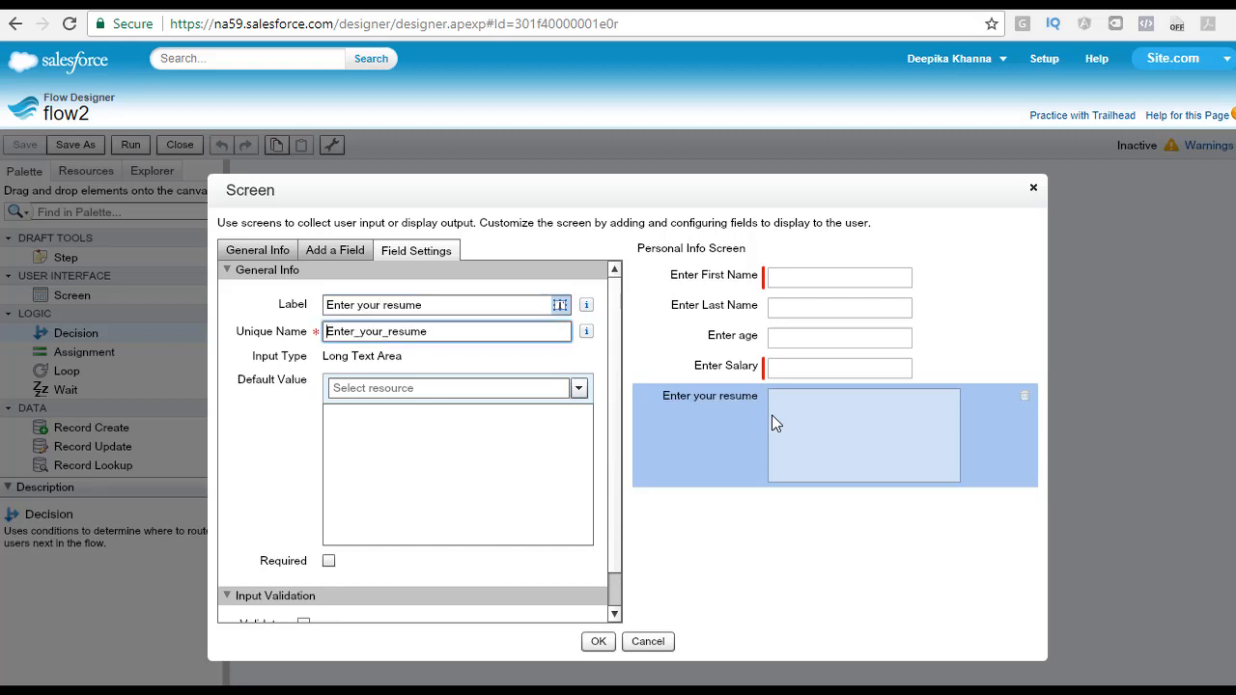
left_click(832, 422)
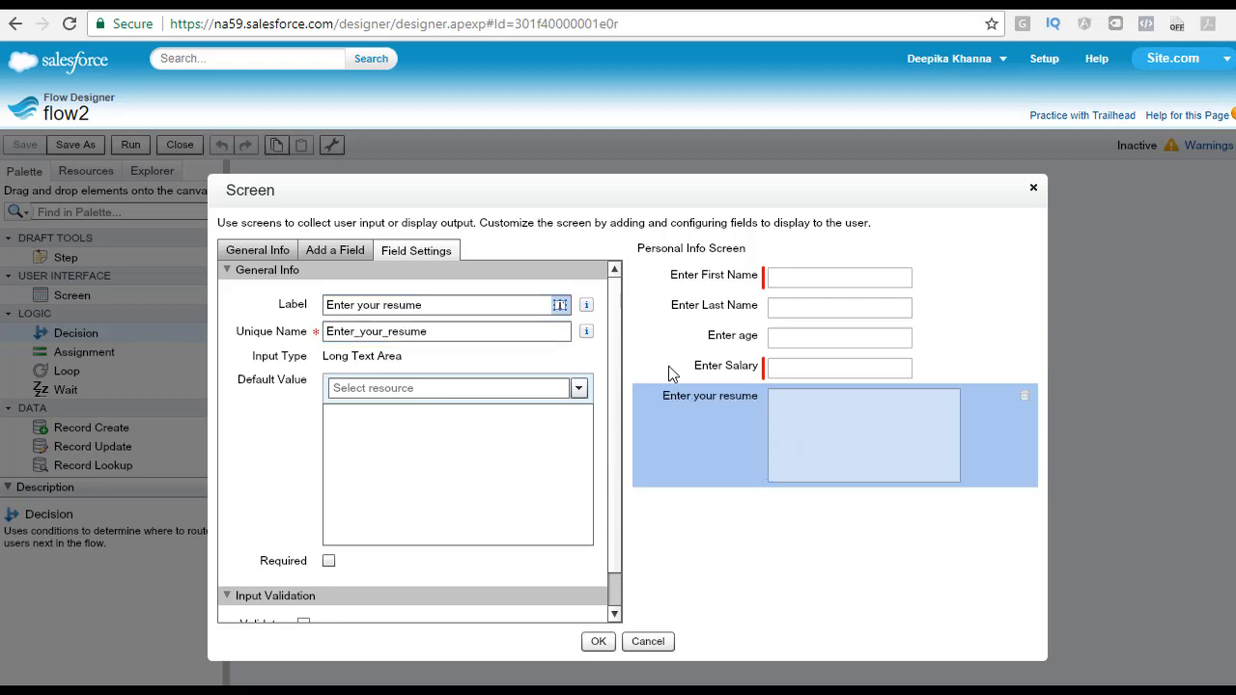
Step: Add Password, Checkbox and Radio Buttons fields below the resume field
left_click(355, 257)
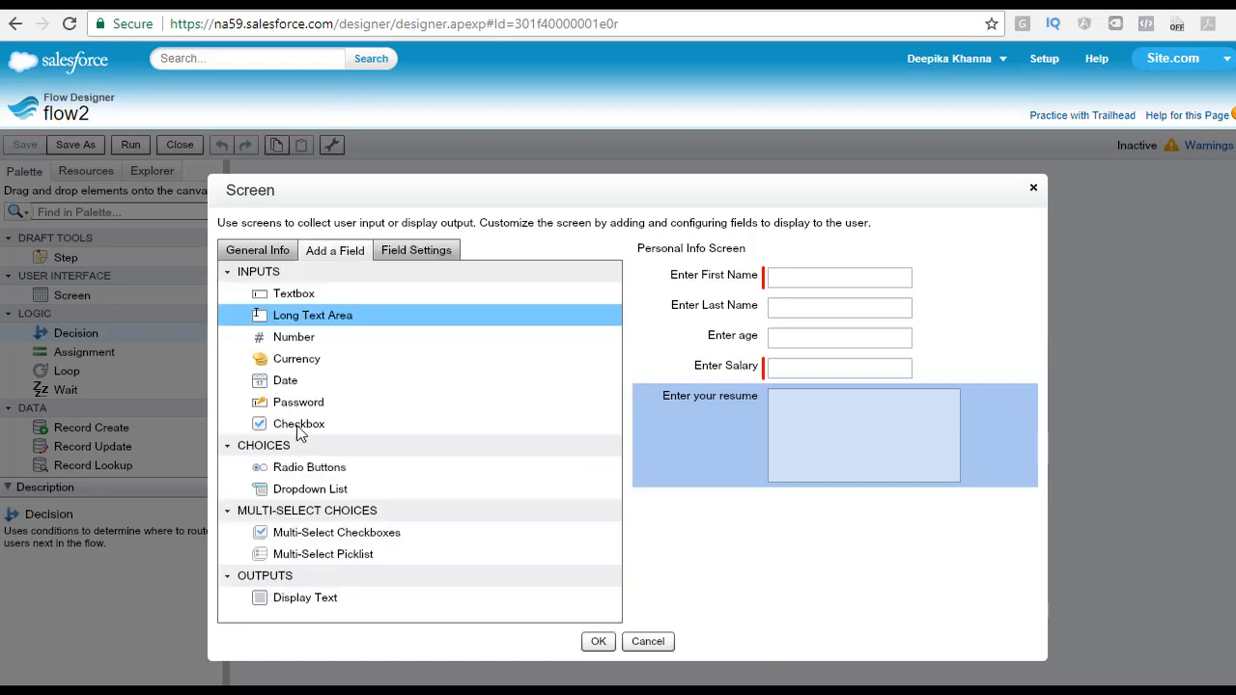
left_click(295, 406)
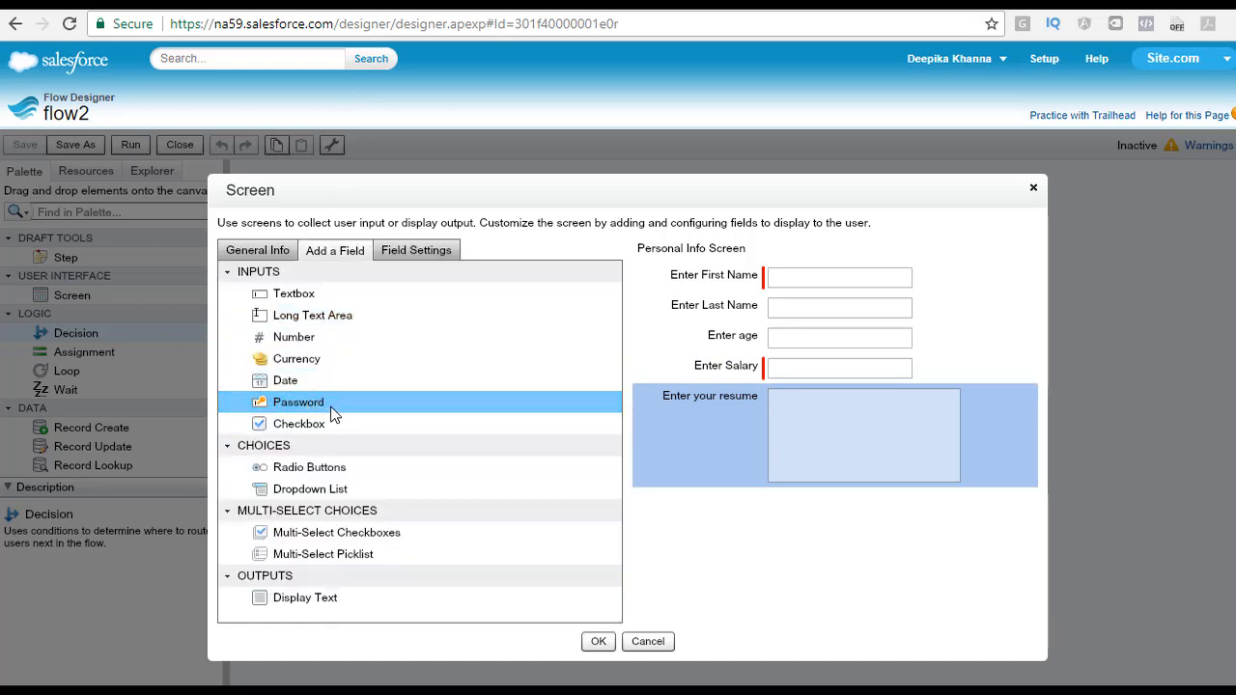
left_click_drag(293, 401, 806, 505)
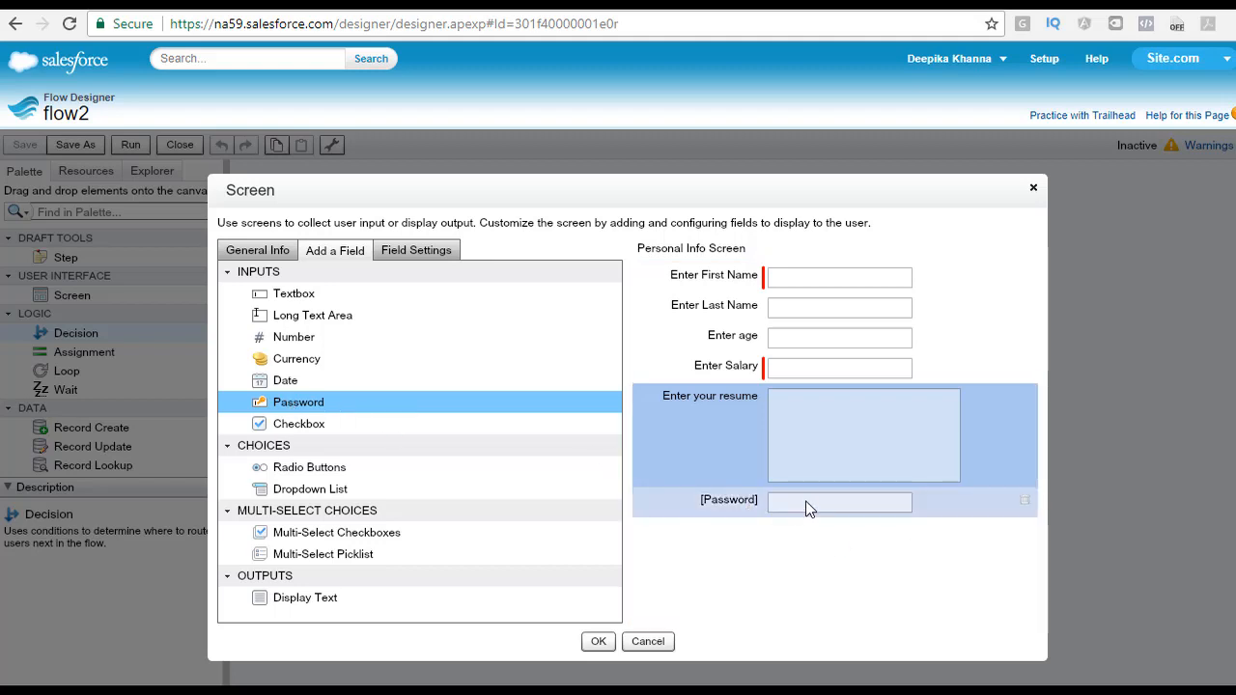
left_click(304, 427)
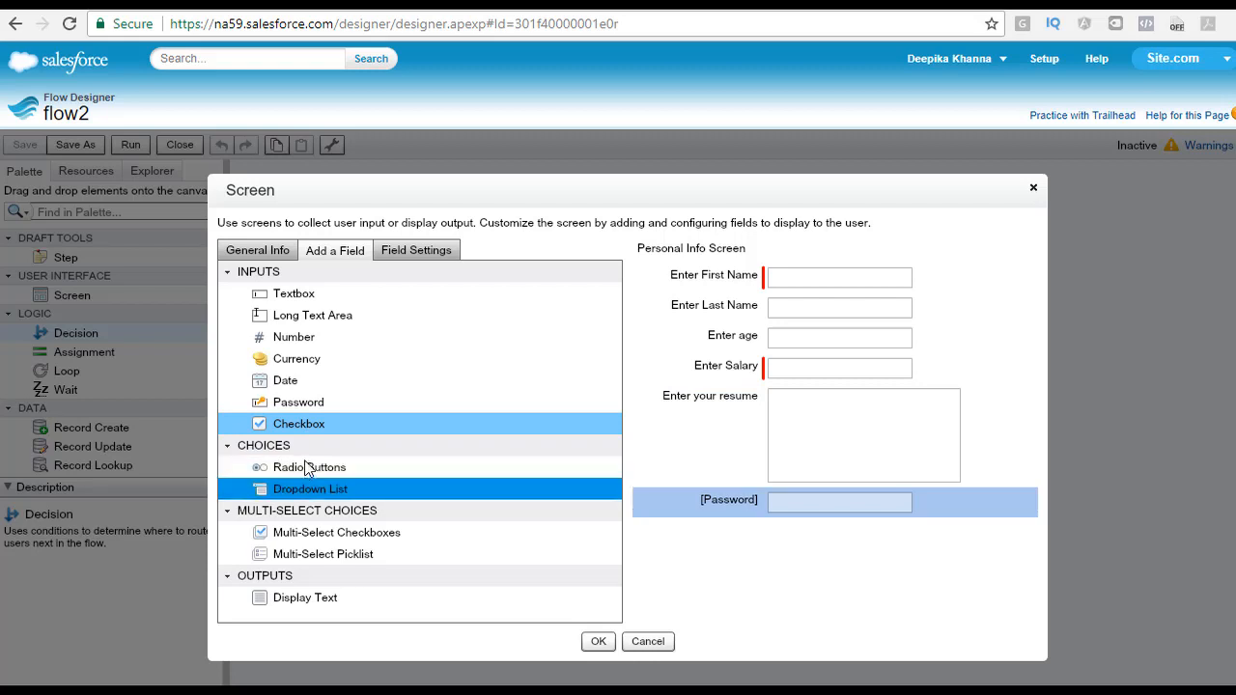
left_click(301, 526)
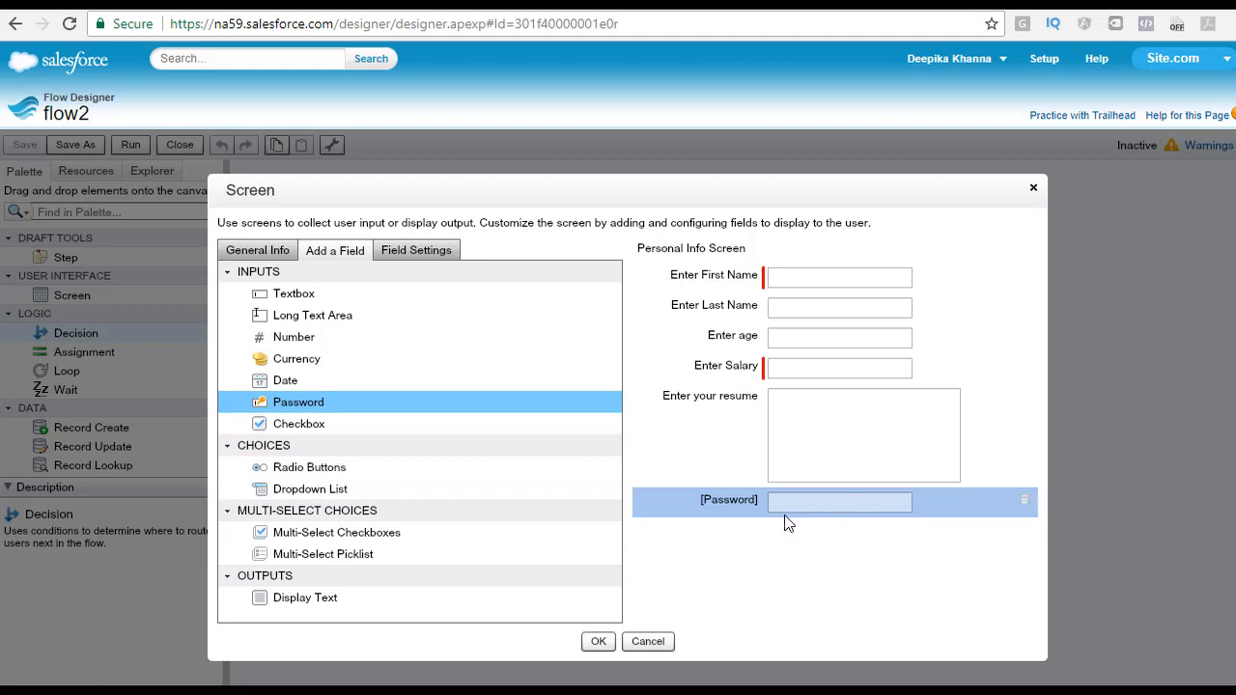
left_click(307, 422)
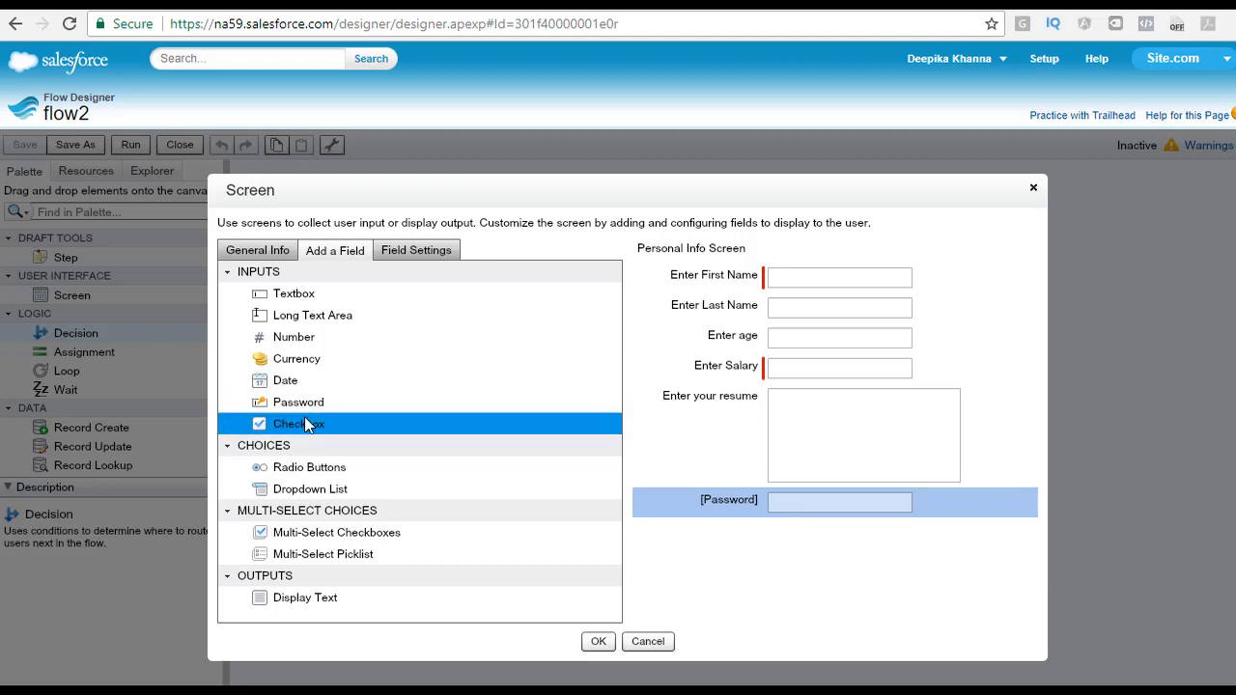
left_click_drag(307, 423, 801, 553)
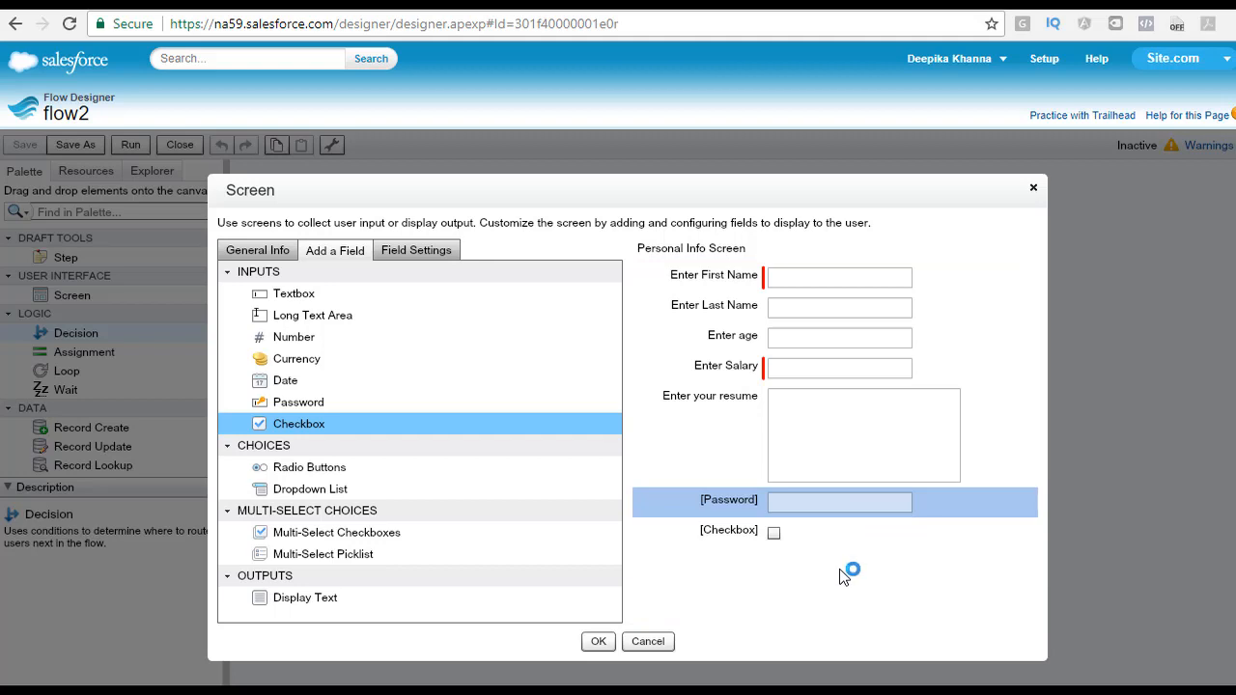
left_click_drag(369, 481, 843, 582)
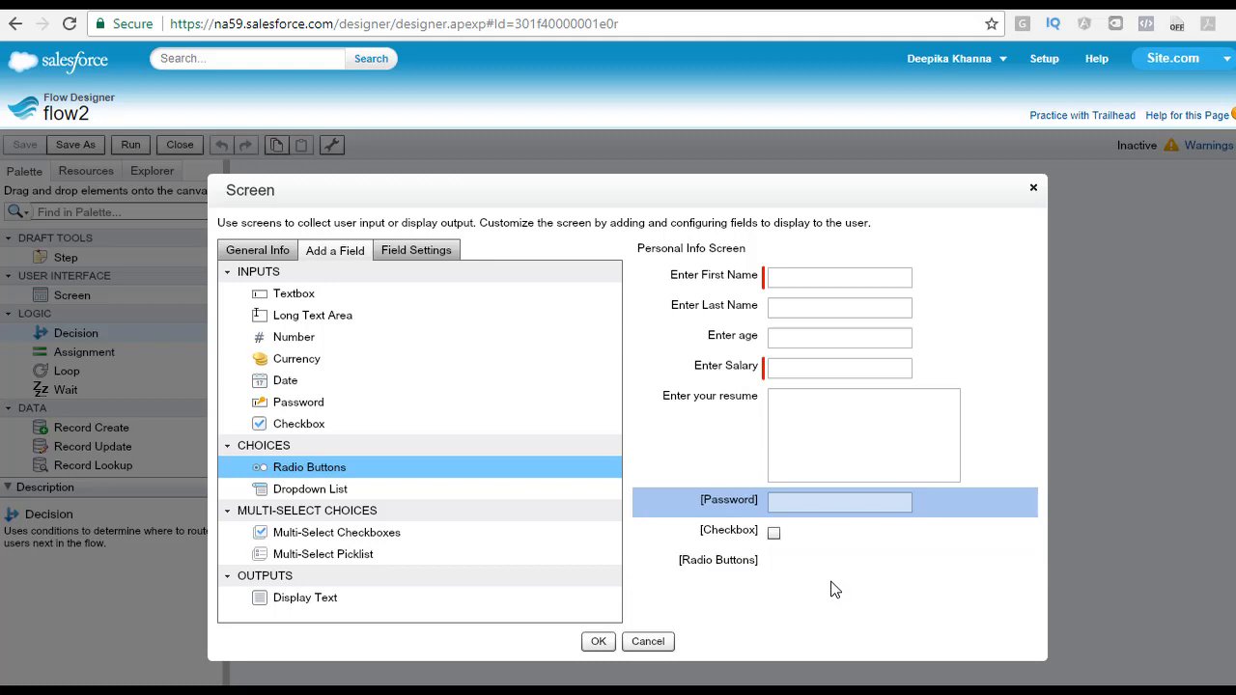
left_click(733, 567)
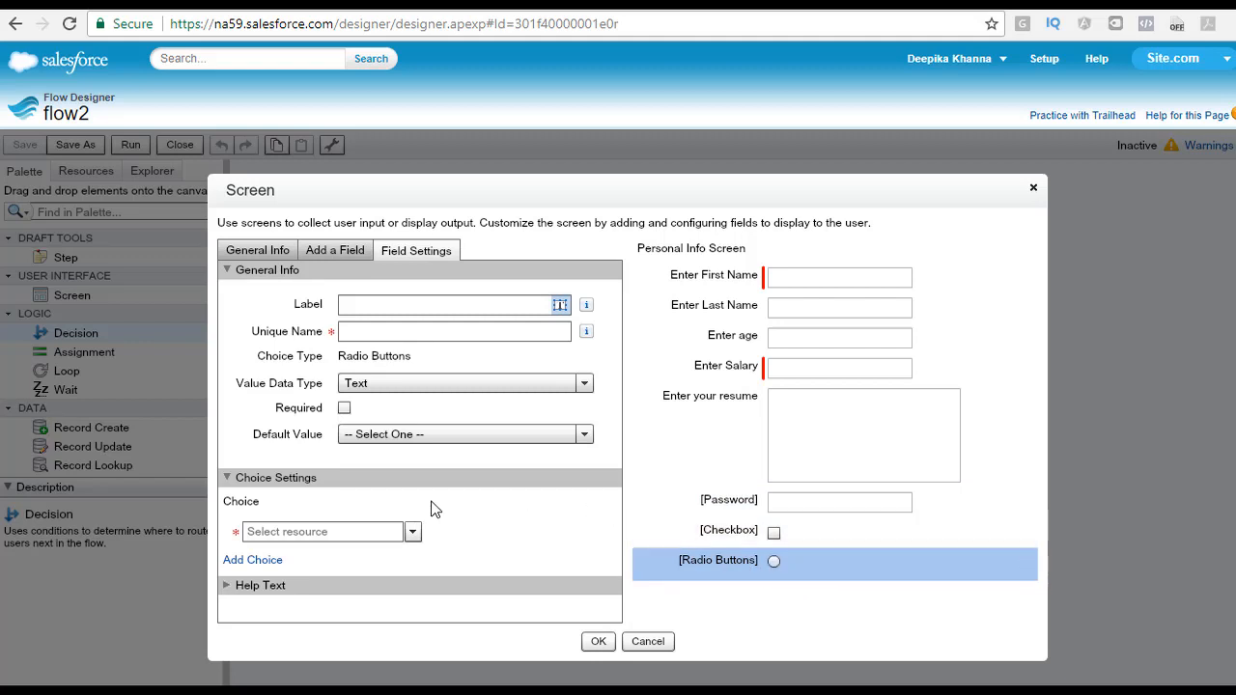
Step: Delete the Radio Buttons, Checkbox, Password and resume fields from the screen
left_click(1026, 563)
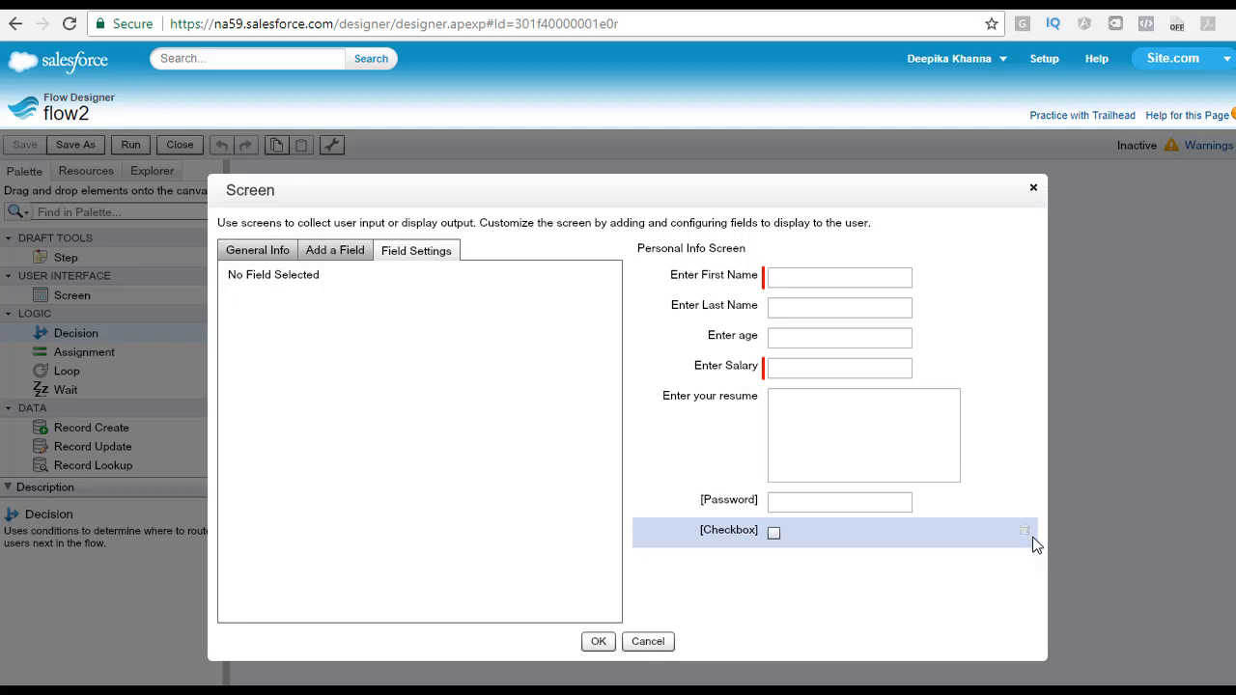
left_click(1027, 533)
left_click(1027, 508)
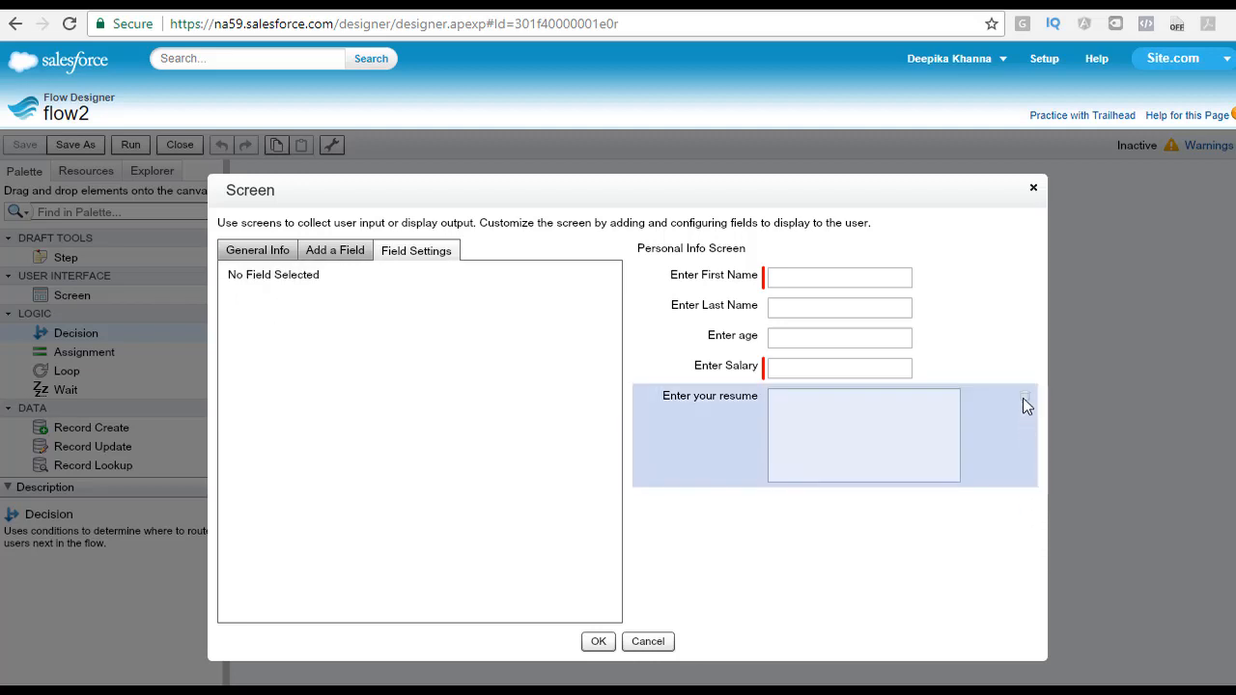
left_click(1029, 401)
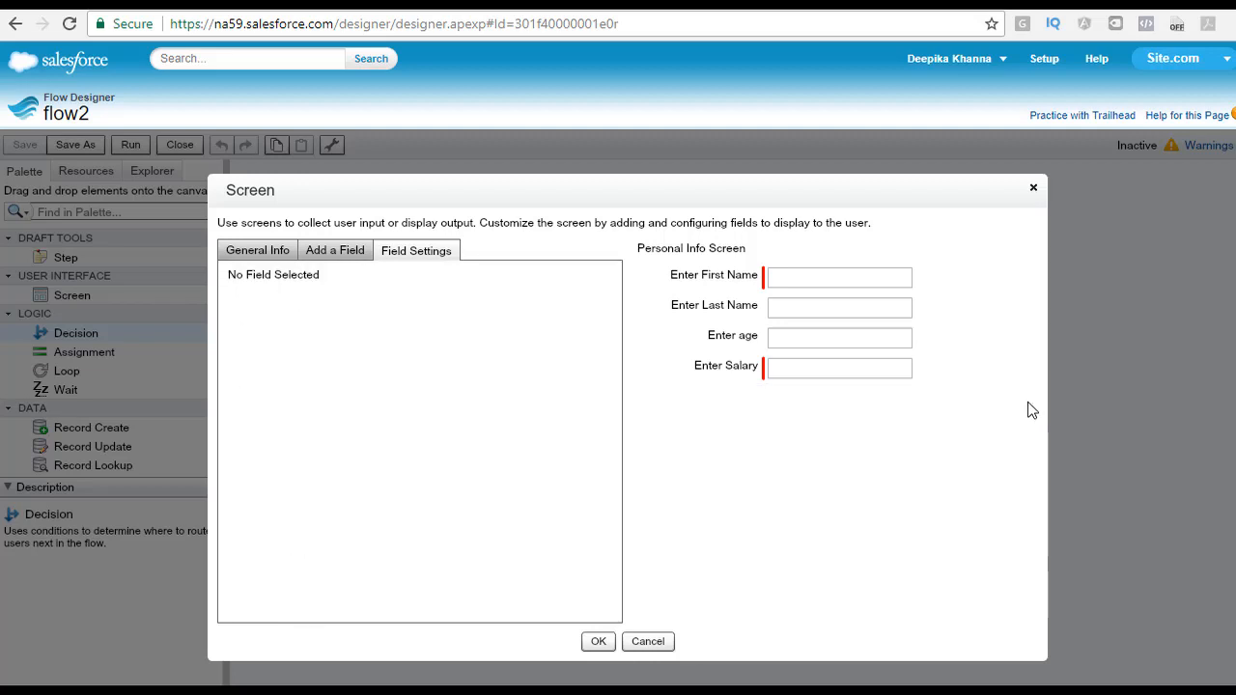
Step: Add a Dropdown List field below the salary and label it Type of Account
left_click(338, 251)
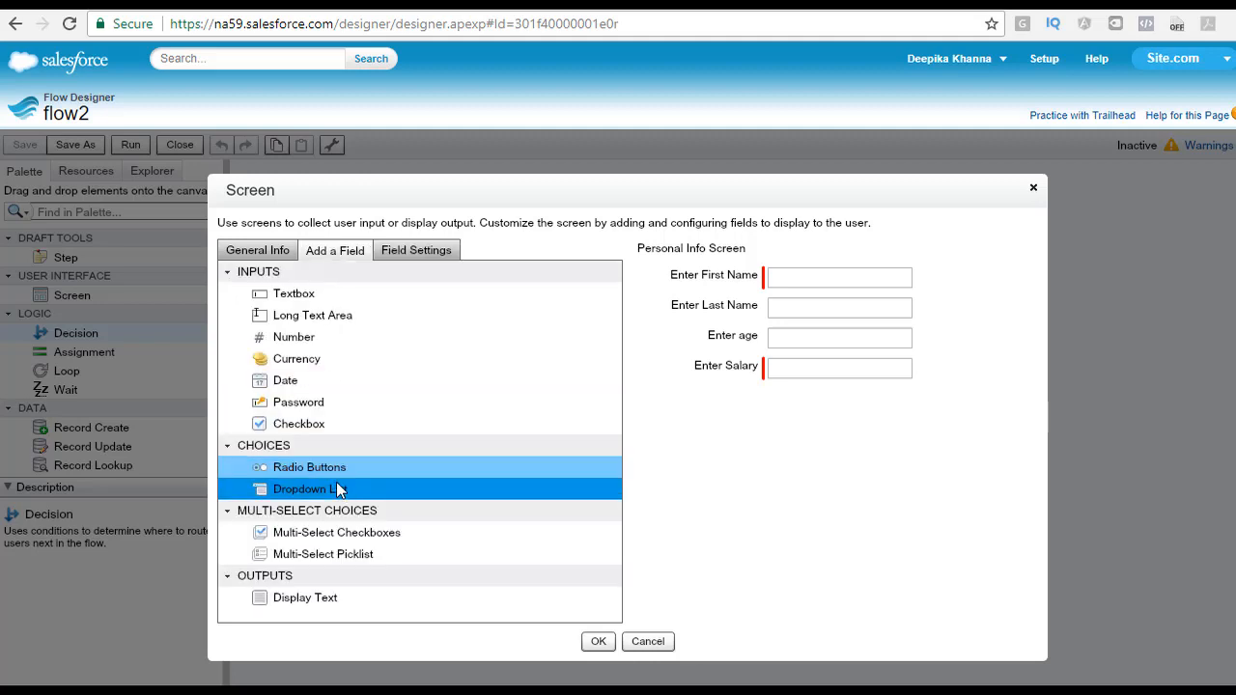
left_click(342, 492)
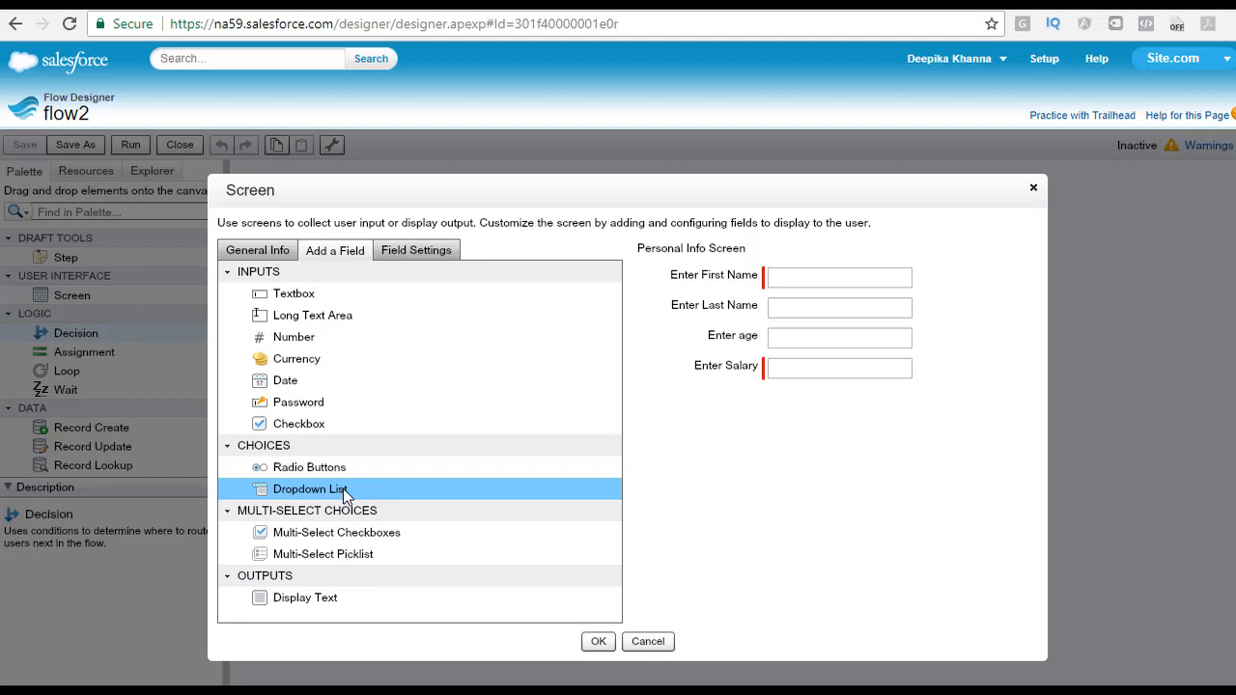
left_click_drag(346, 495, 748, 406)
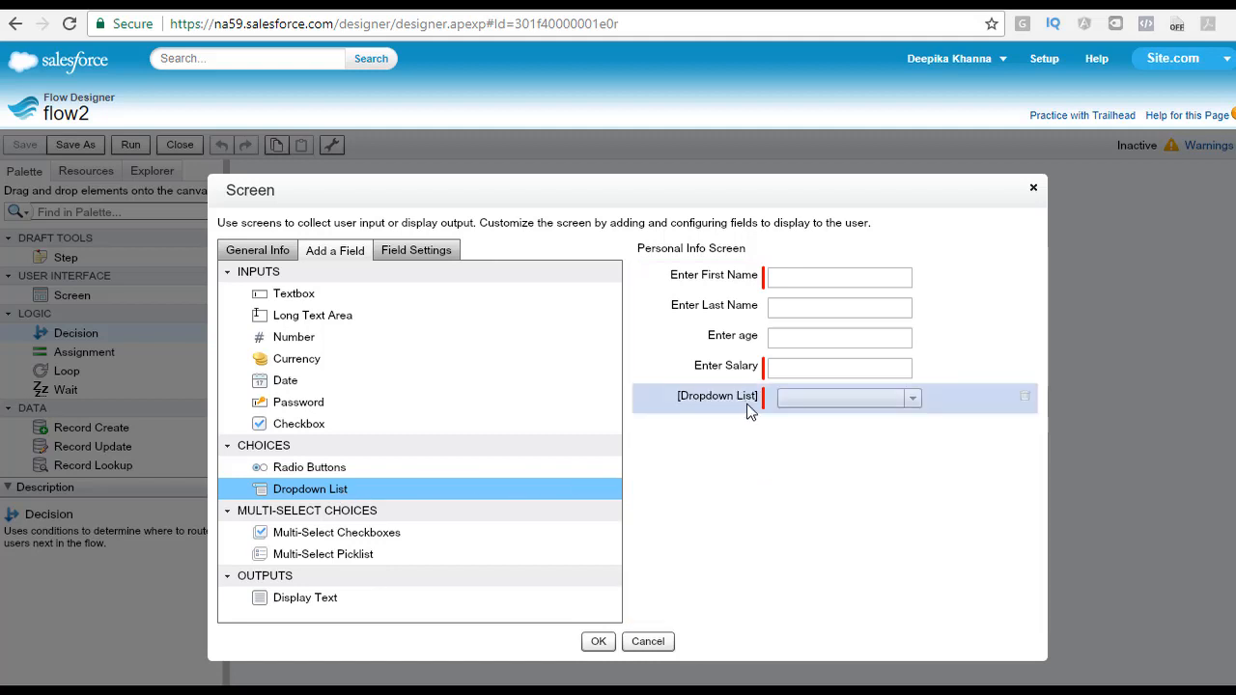
left_click(912, 406)
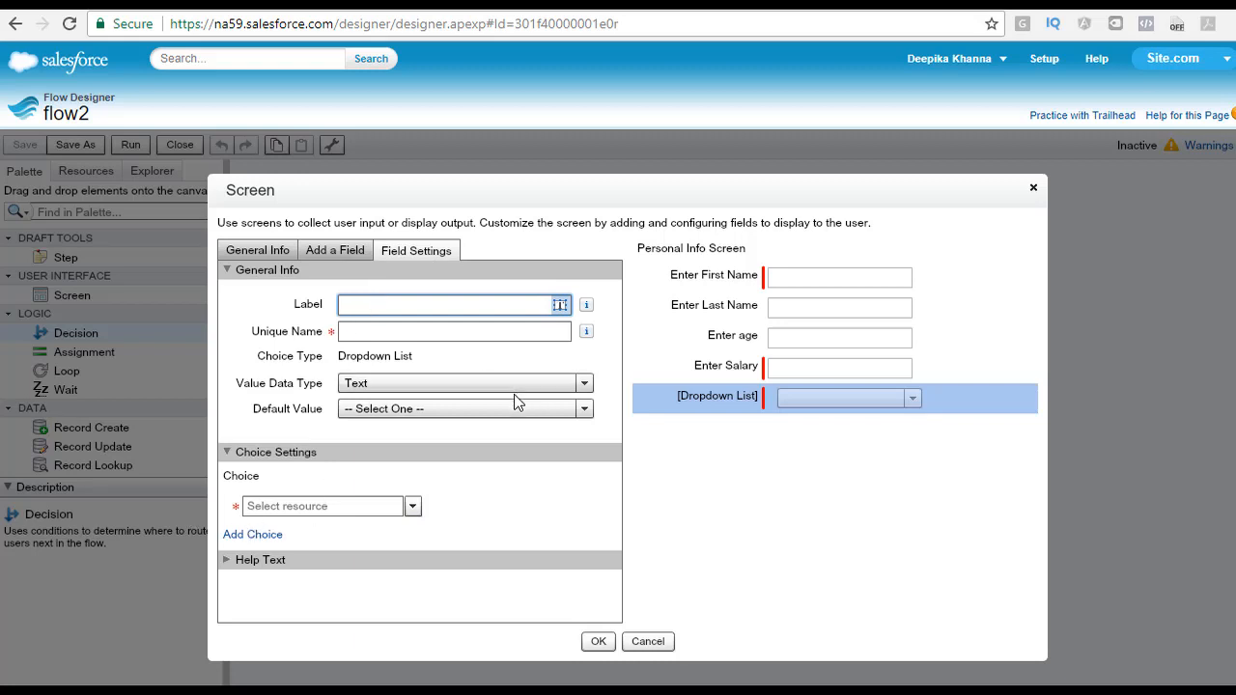
type("Type of Account")
key("Tab")
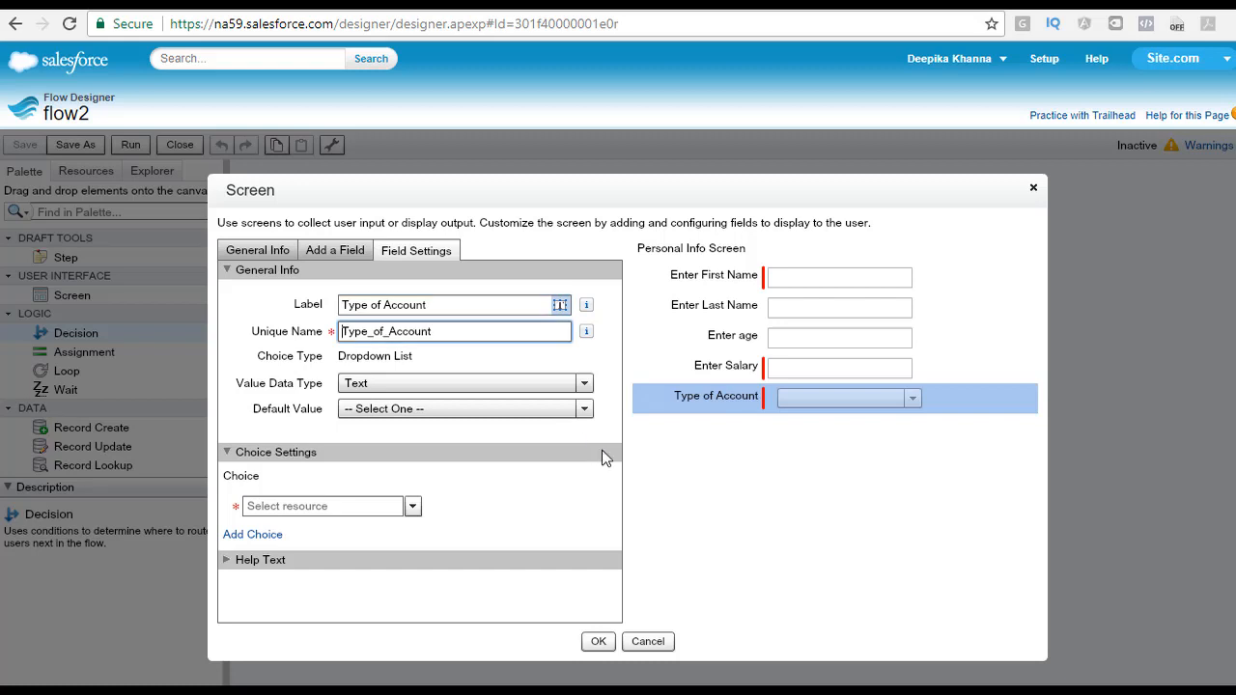
Step: Add a second choice row and create a new choice labelled Personal Savings Account with stored value Personal Savings
left_click(263, 536)
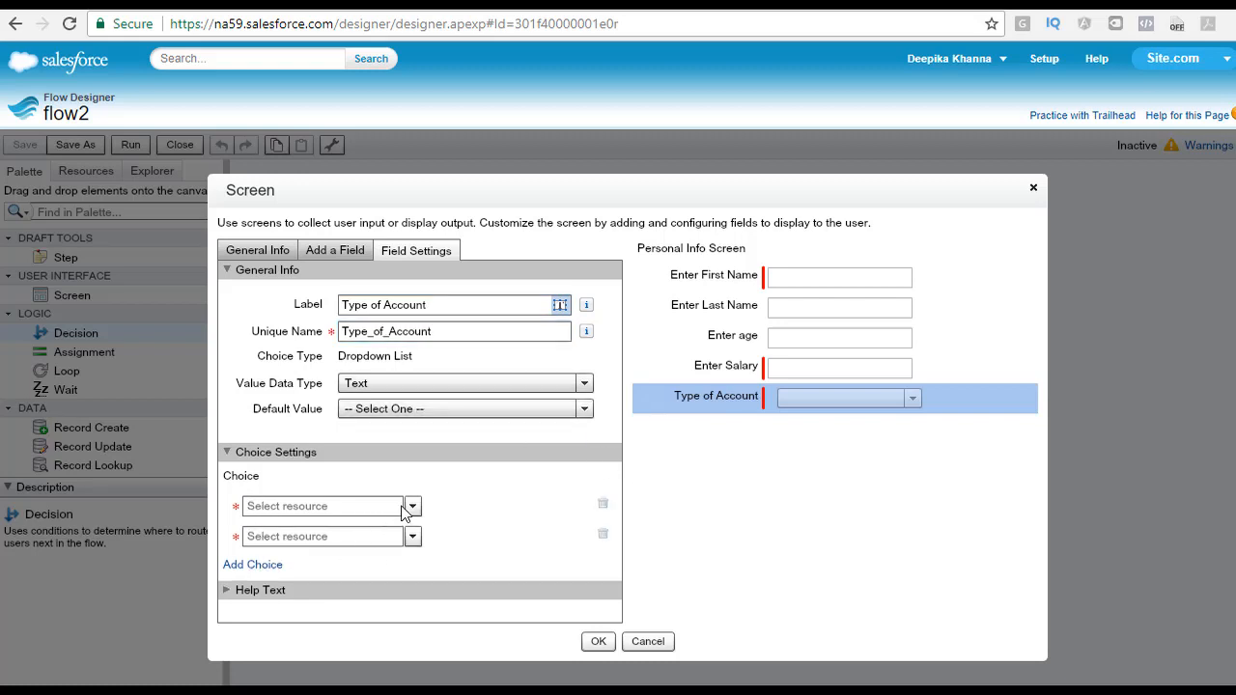
left_click(412, 507)
left_click(299, 537)
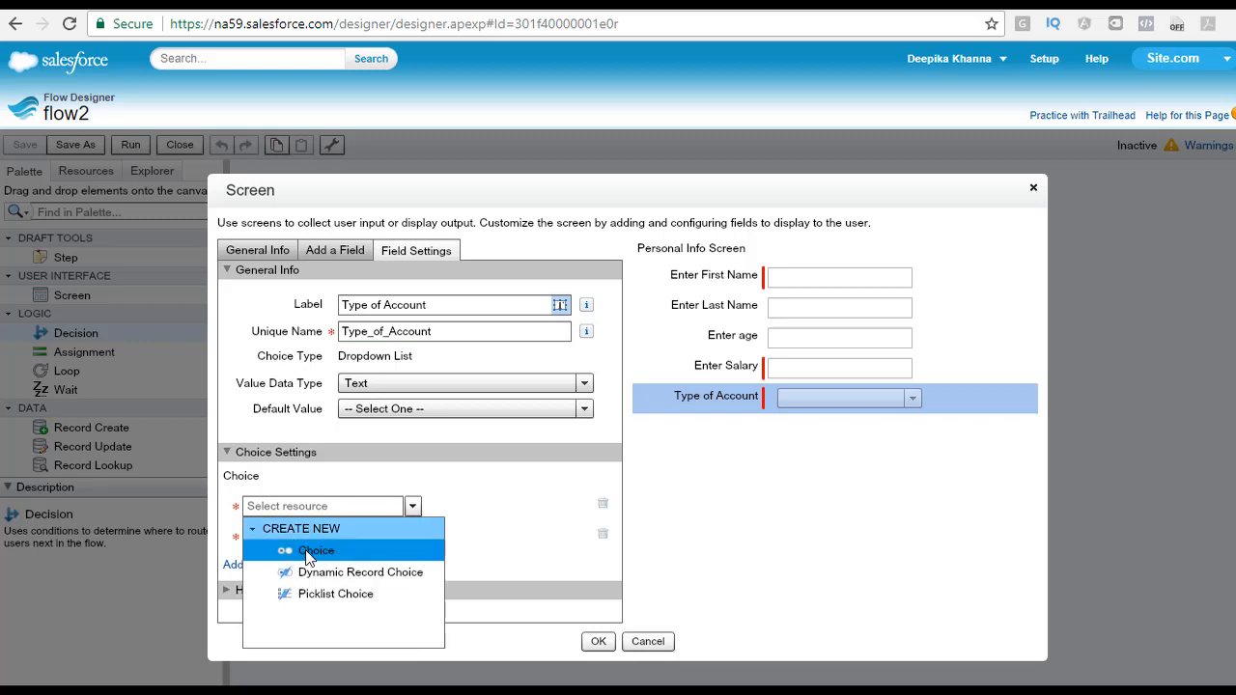
left_click(311, 550)
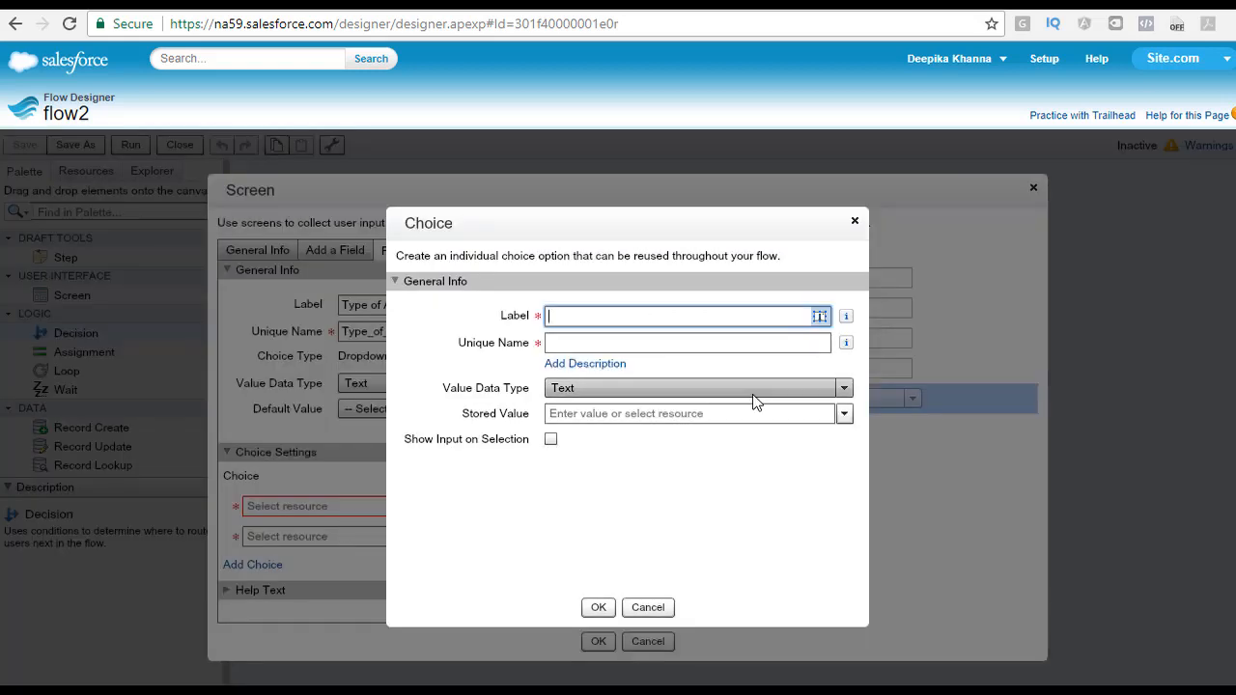
type("Personal Sa")
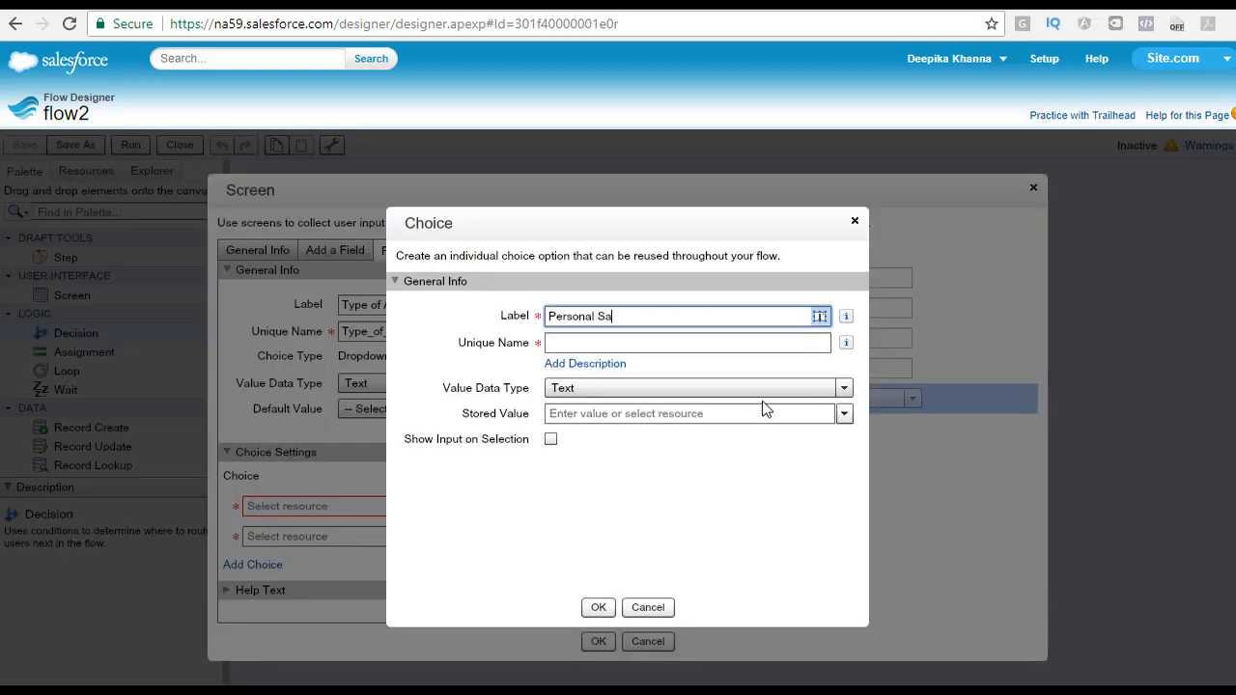
type("vings Account")
key("Tab")
left_click(722, 413)
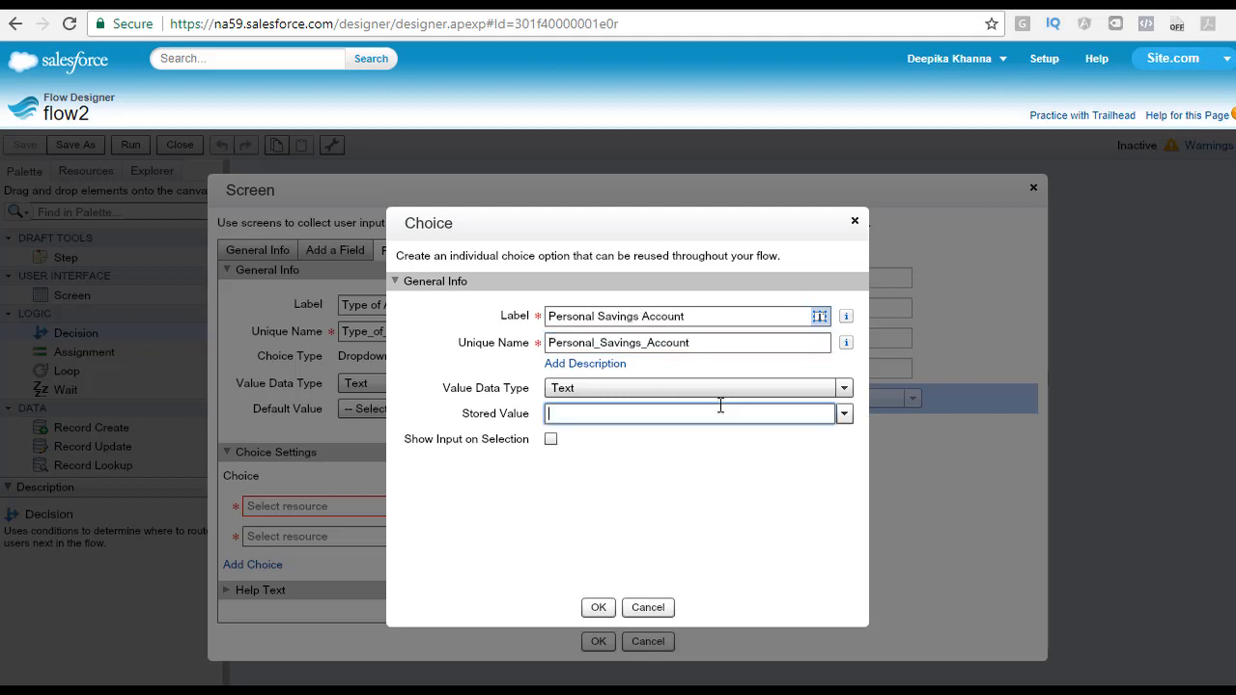
type("Personal Savings")
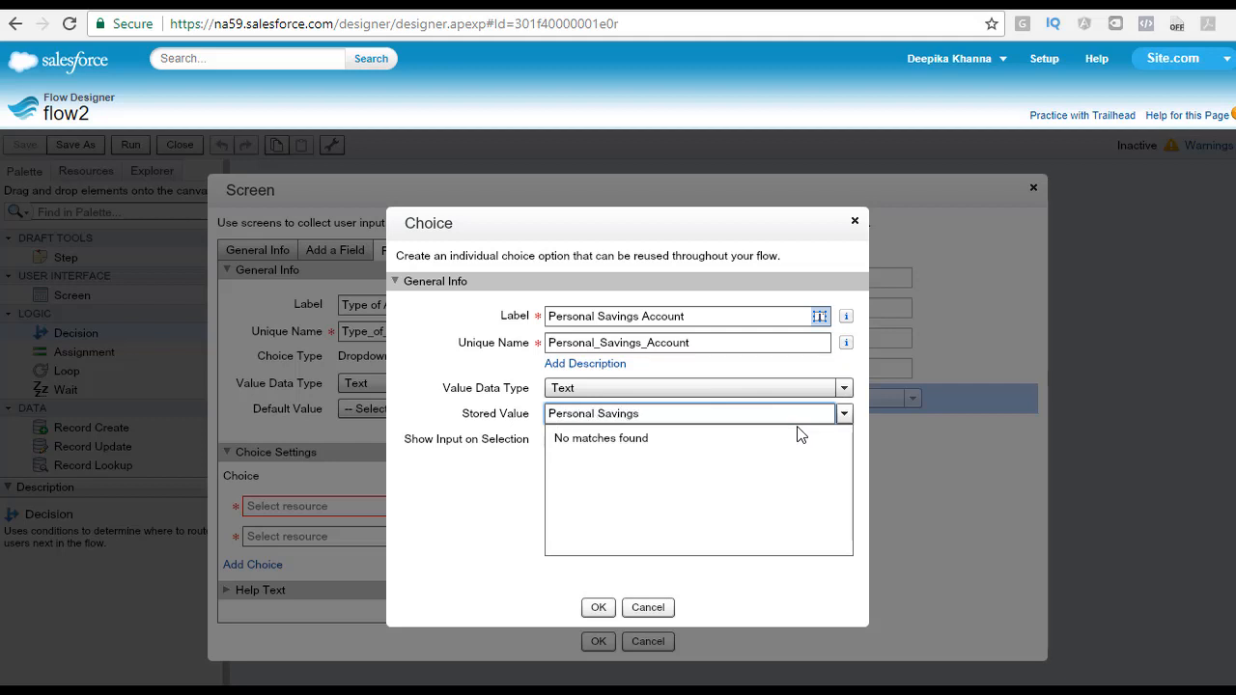
left_click(597, 607)
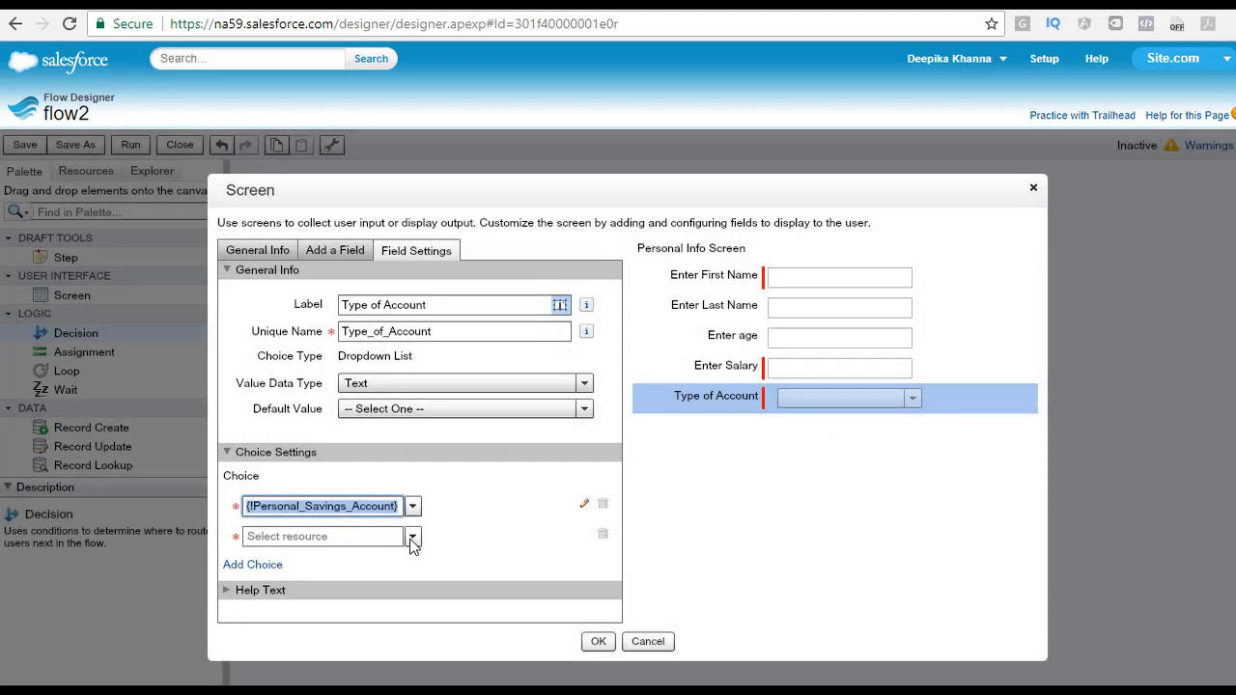
Step: Create a new choice labelled Money Market Account for the second dropdown row and close the screen editor
left_click(412, 537)
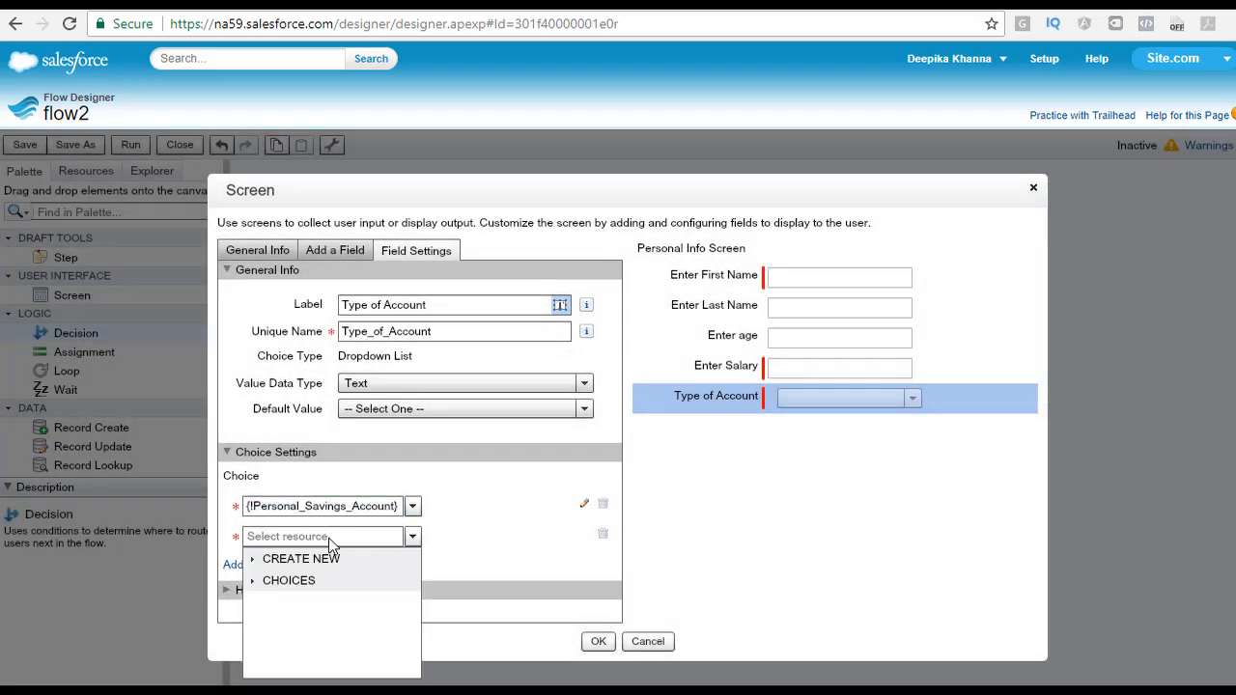
left_click(307, 560)
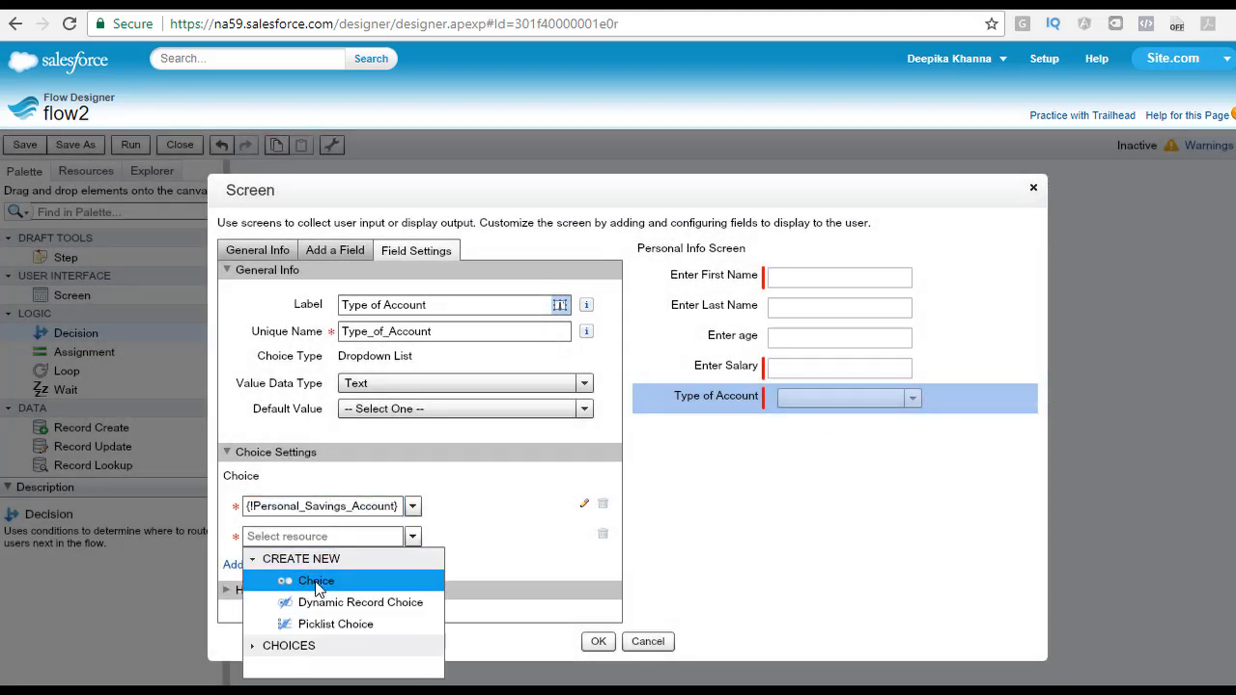
left_click(317, 582)
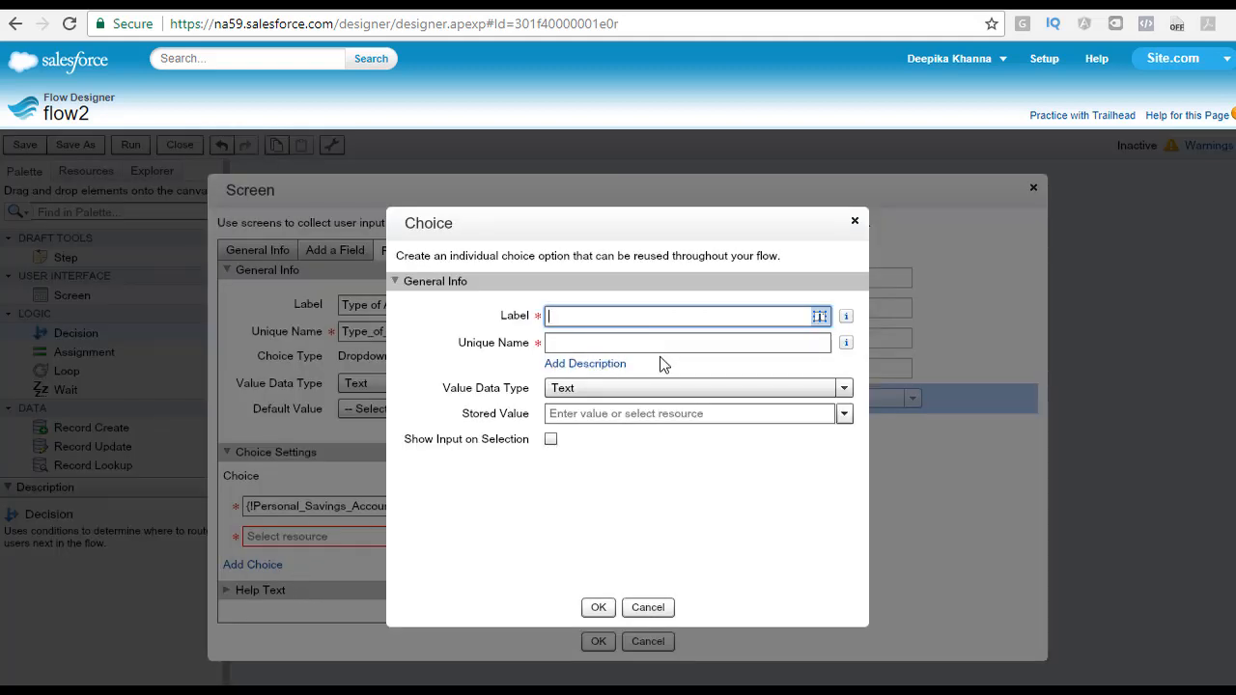
type("Money Market Account")
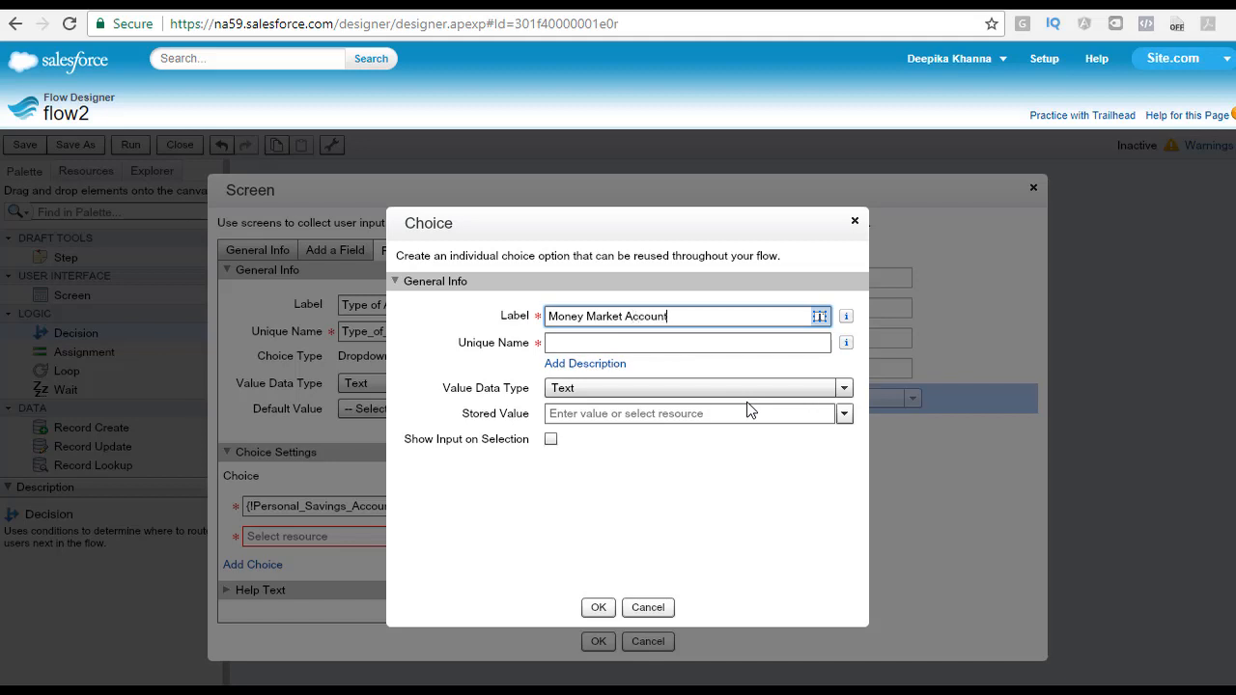
key("Tab")
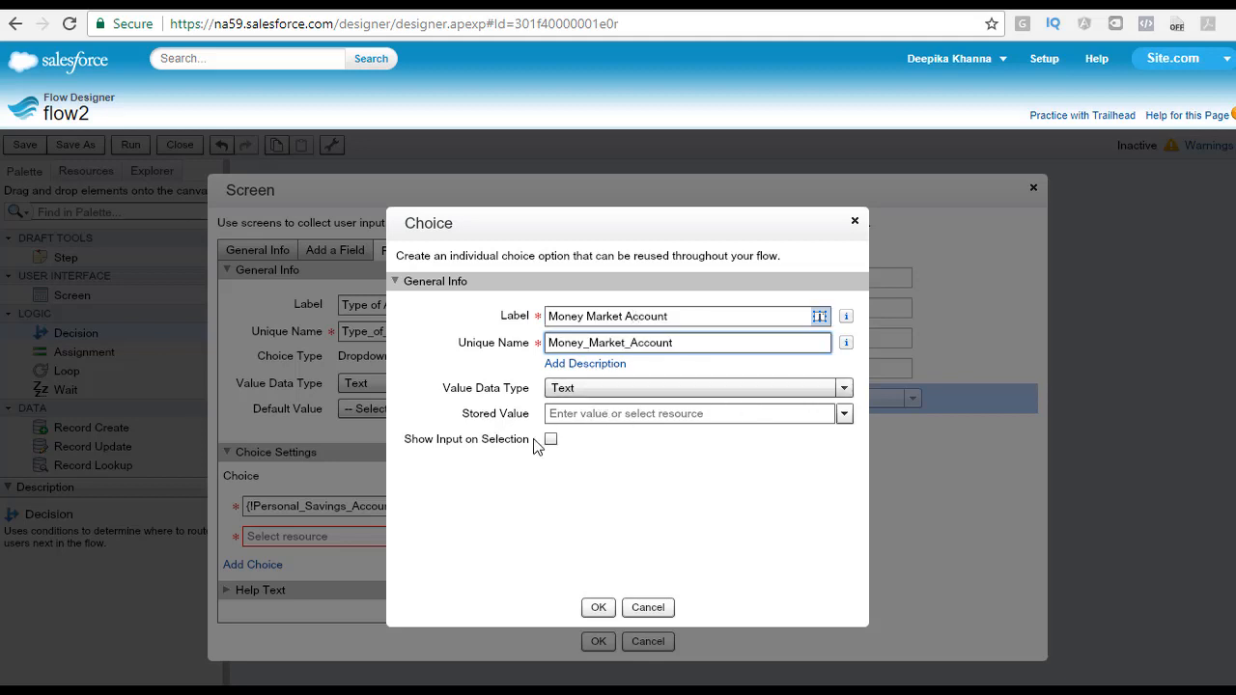
left_click(598, 607)
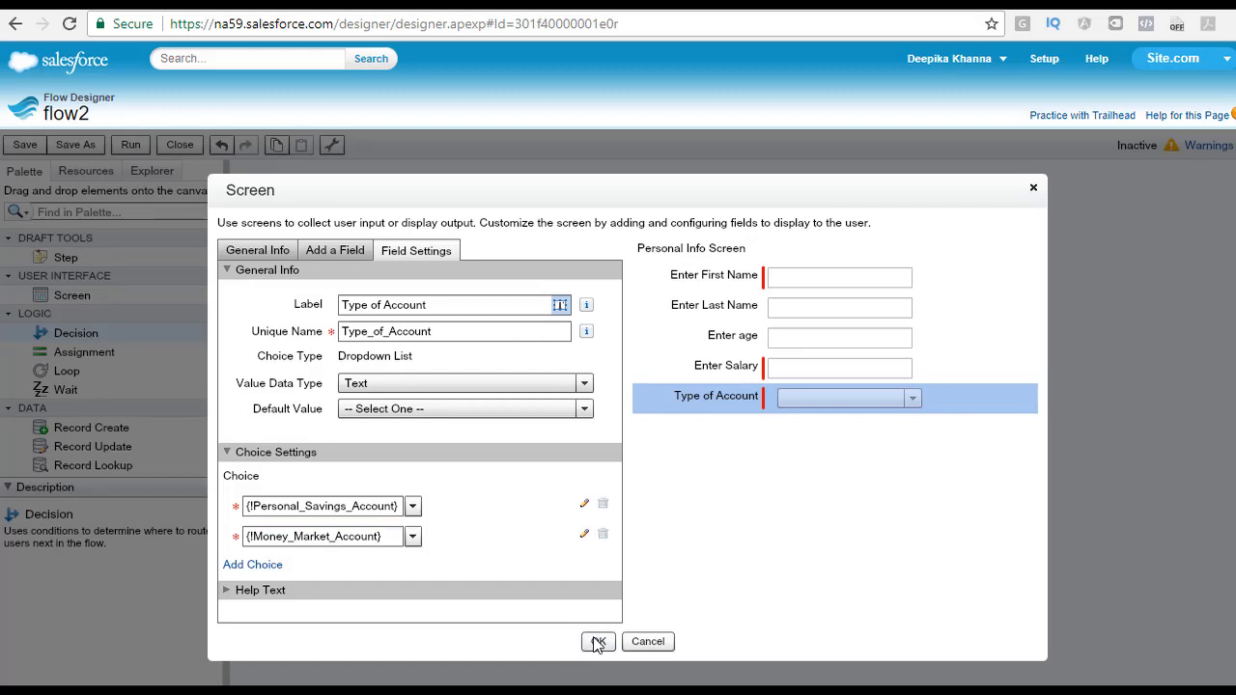
left_click(598, 643)
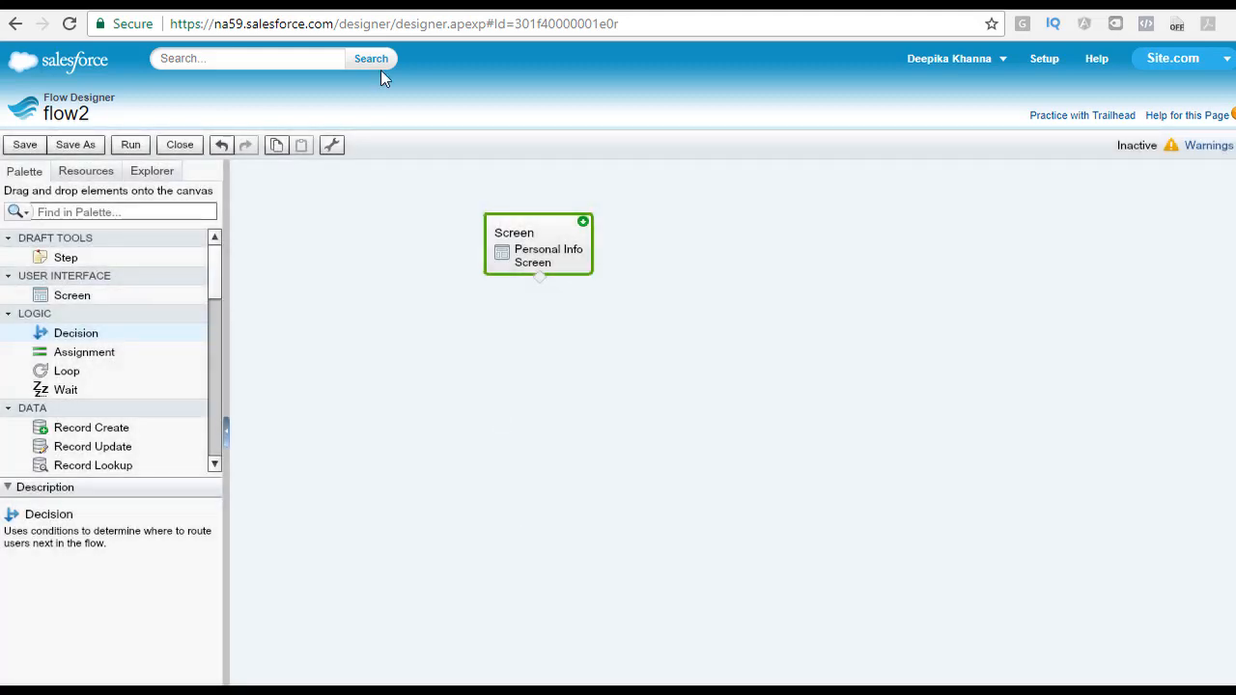
Step: Save the flow and run it
left_click(25, 145)
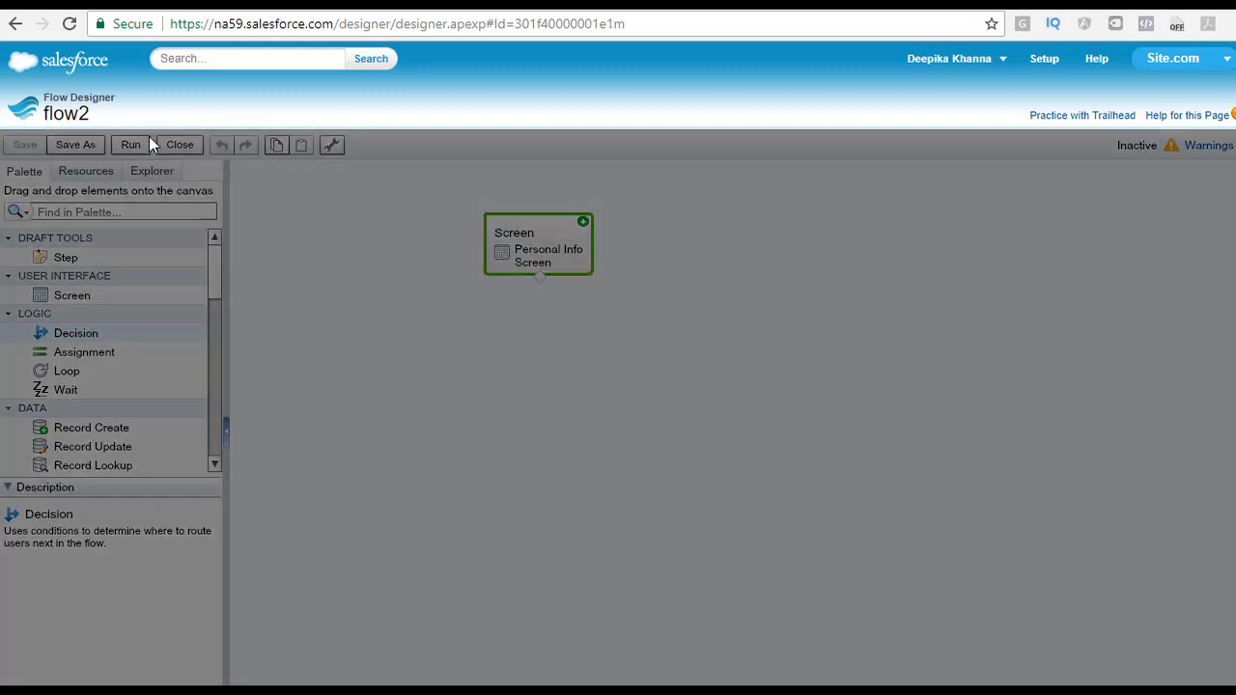
left_click(628, 506)
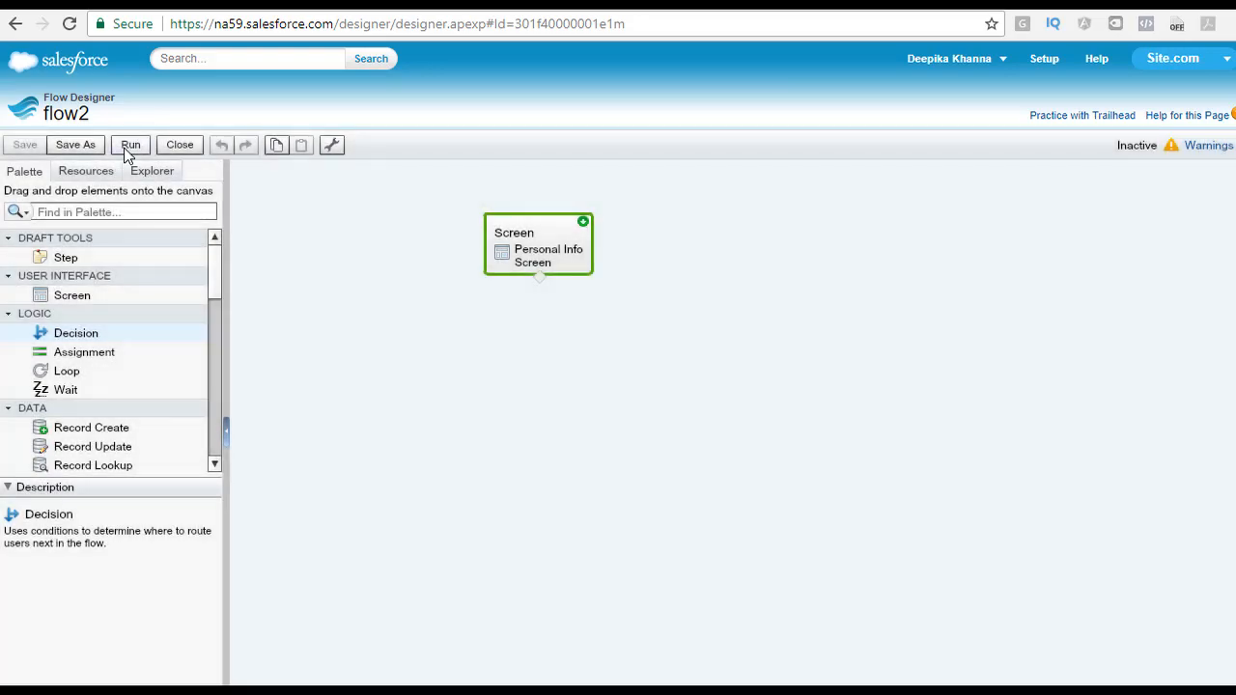
left_click(130, 145)
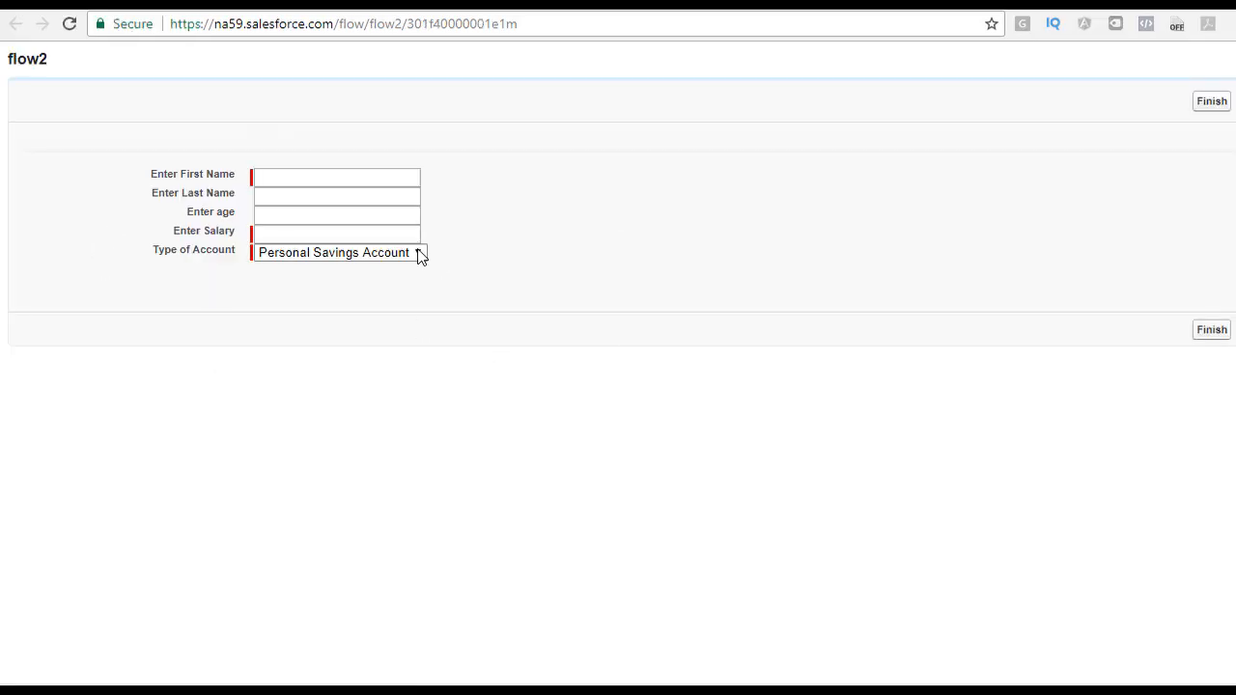
Step: Test the Type of Account dropdown in the running flow by switching between its options
left_click(415, 253)
left_click(323, 306)
left_click(328, 253)
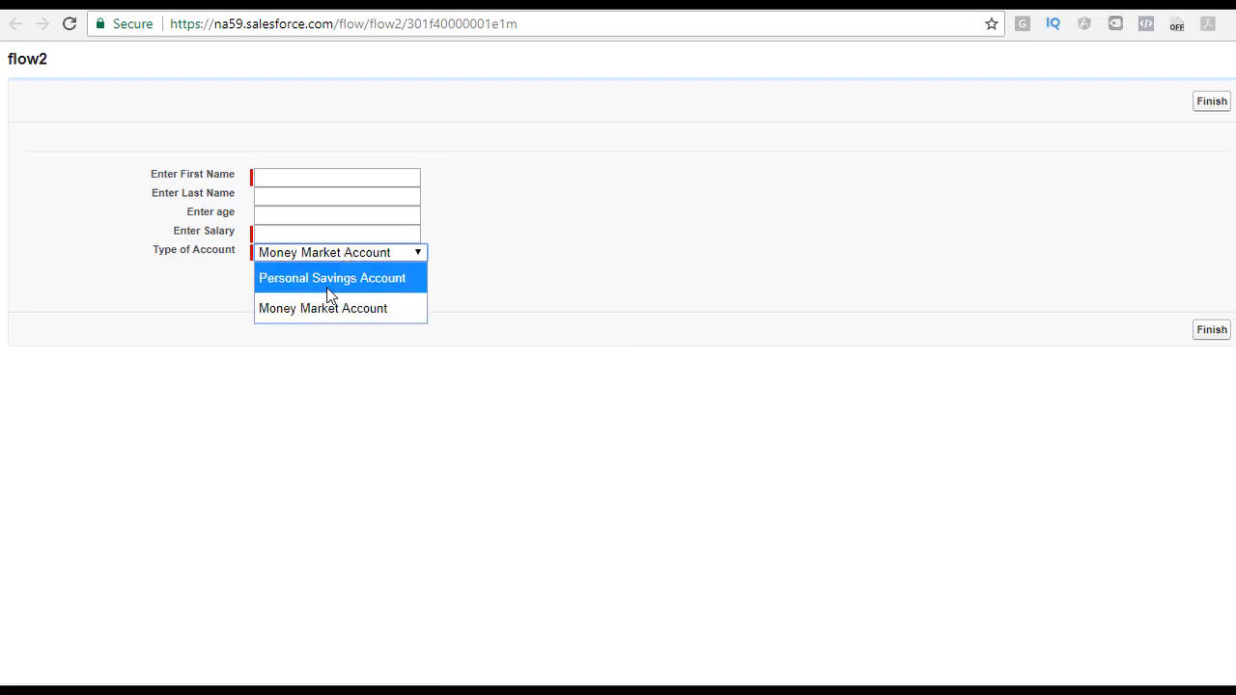
left_click(328, 280)
left_click(340, 252)
left_click(312, 308)
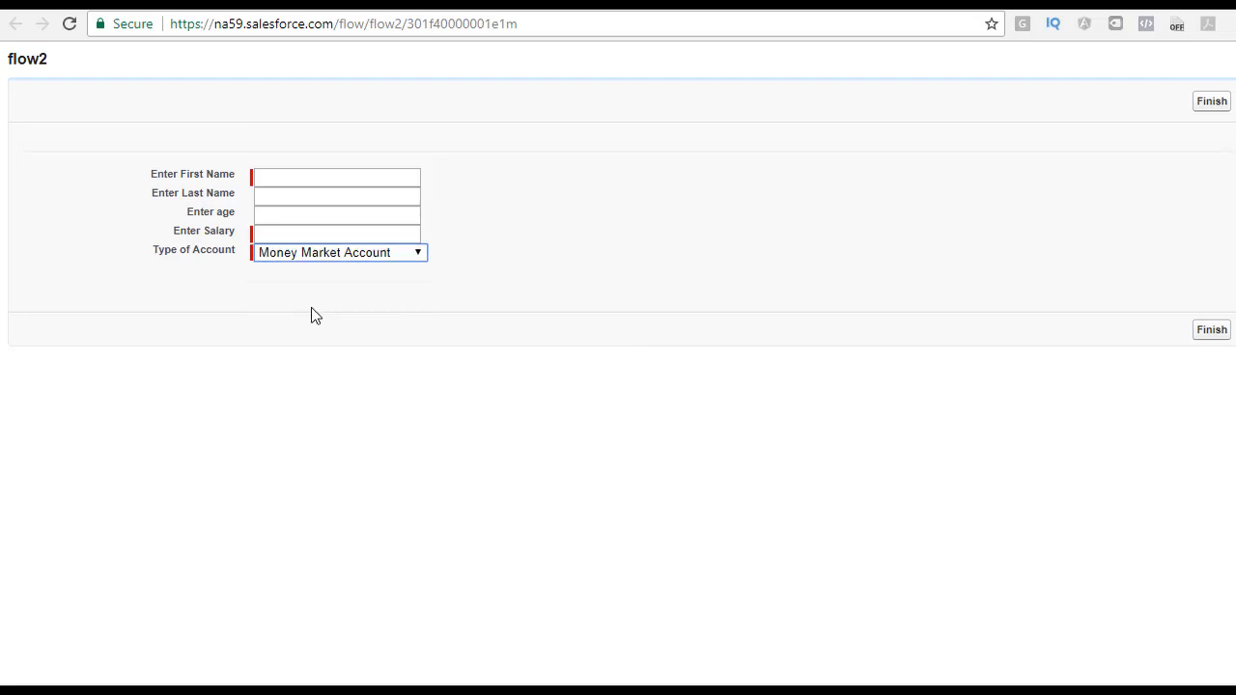
left_click(368, 255)
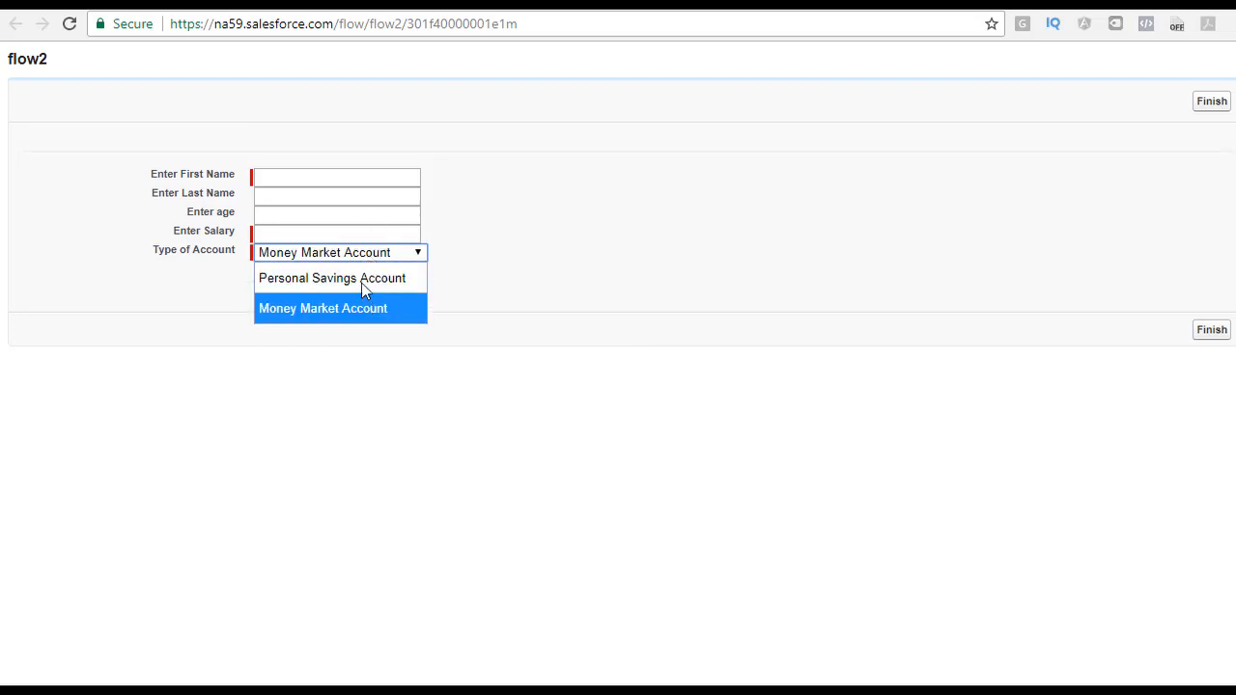
left_click(362, 293)
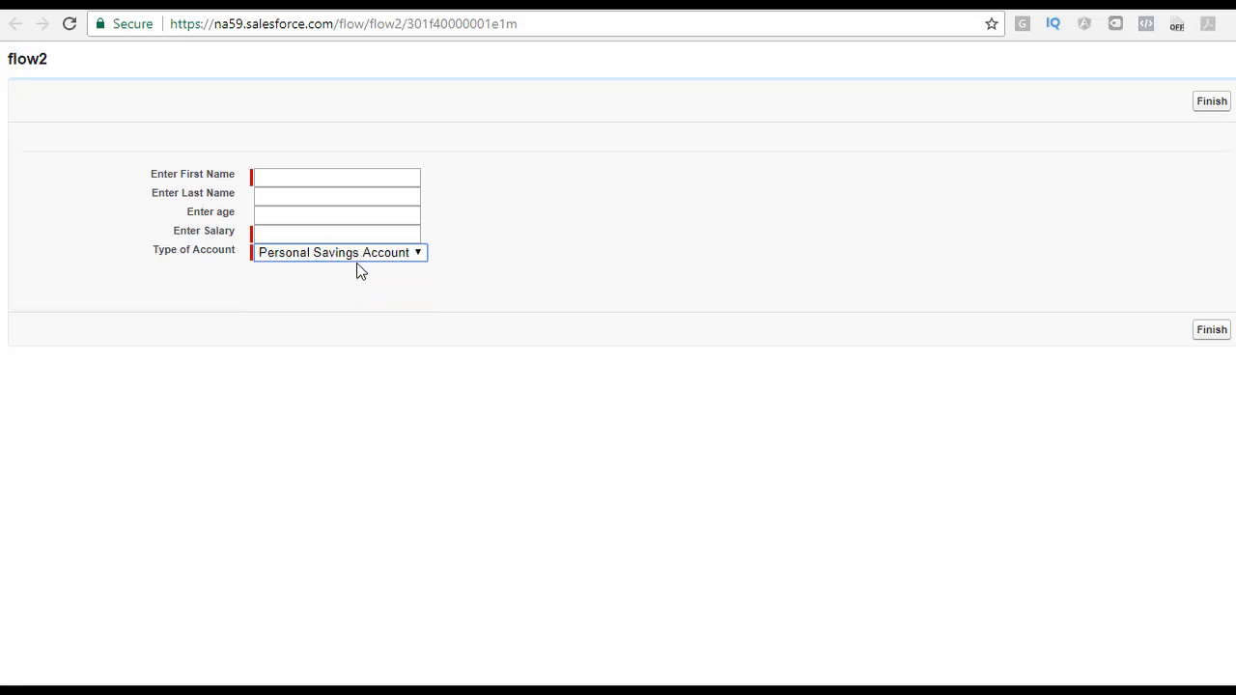
left_click(367, 254)
left_click(327, 322)
left_click(325, 254)
left_click(325, 282)
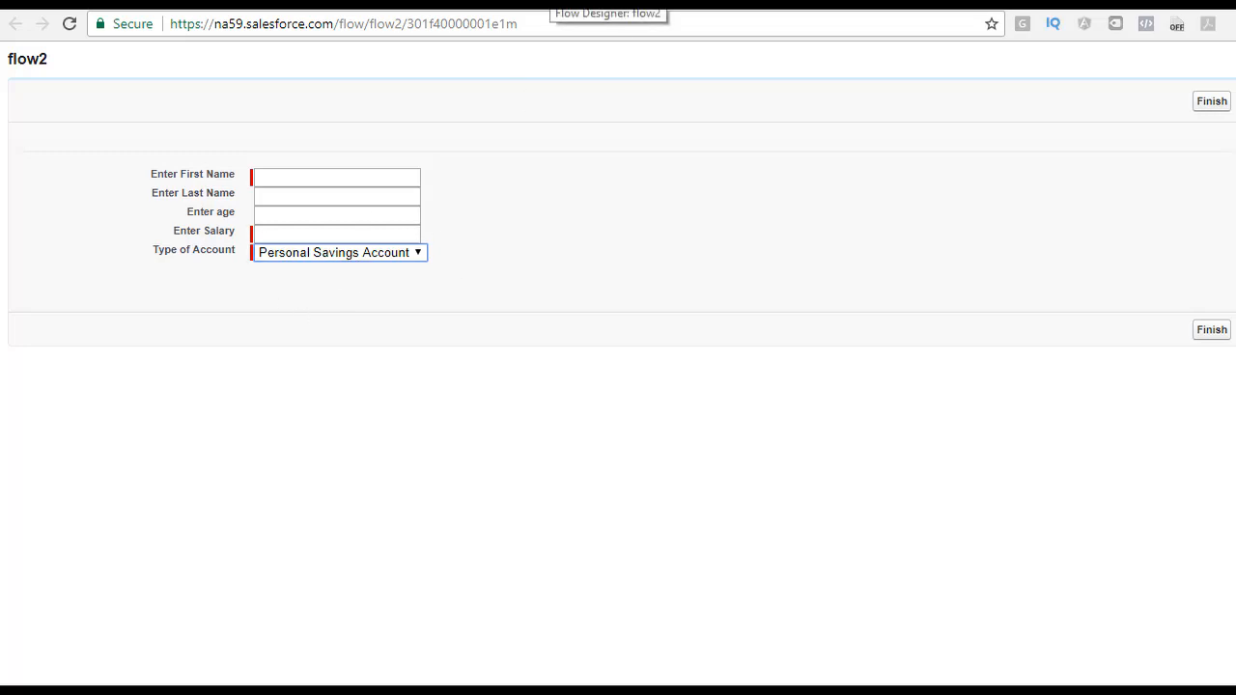
Step: Return to the flow designer, open the Personal Info Screen and add a Multi-Select Picklist field below Type of Account
left_click(553, 3)
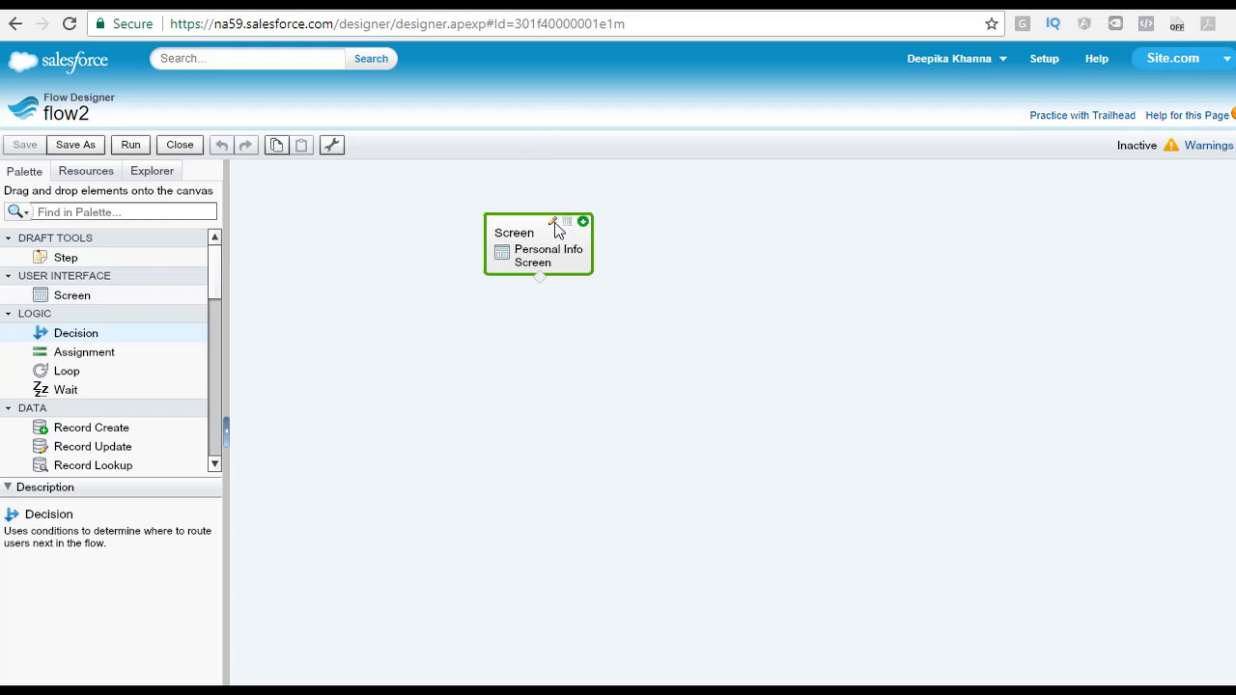
left_click(555, 223)
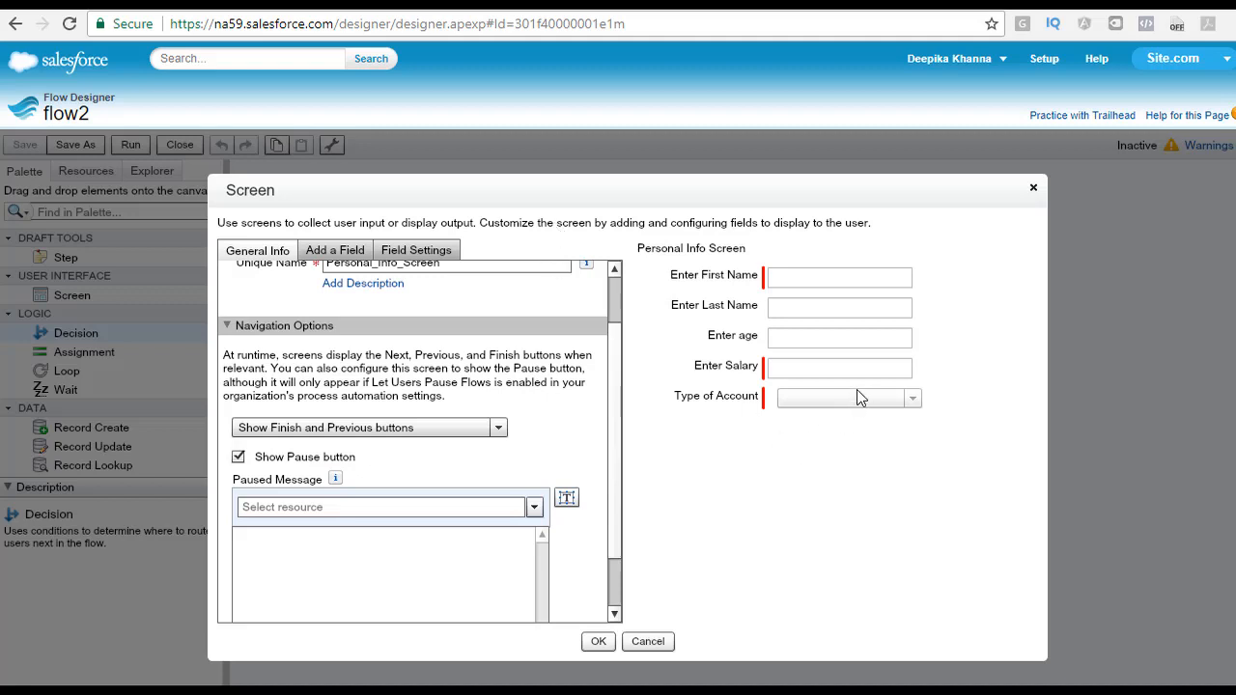
left_click(333, 253)
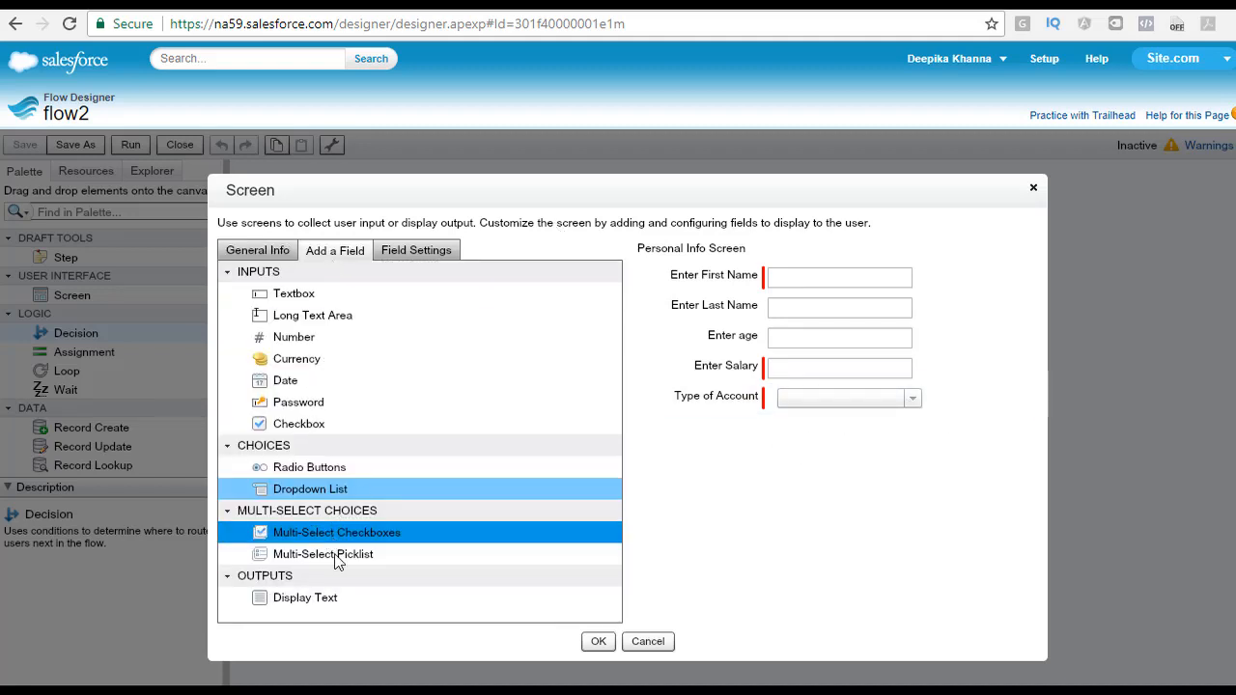
left_click_drag(323, 555, 803, 463)
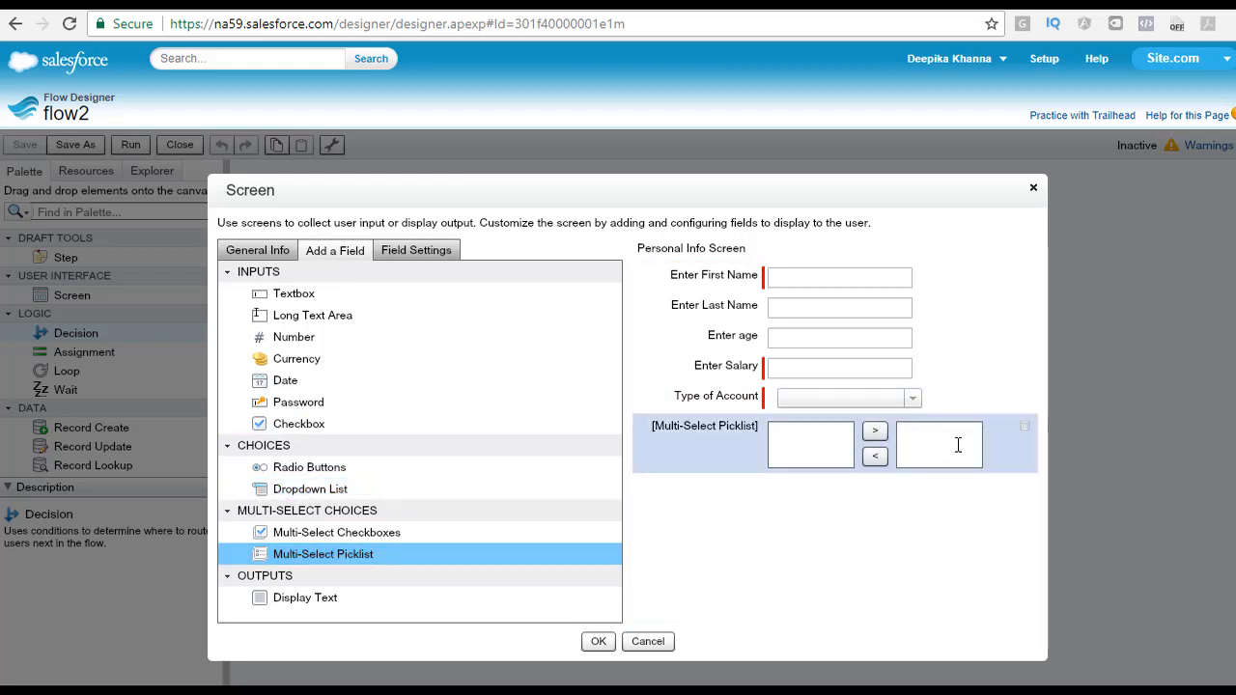
Step: Label the multi-select picklist field Select your favorite Subject
left_click(814, 442)
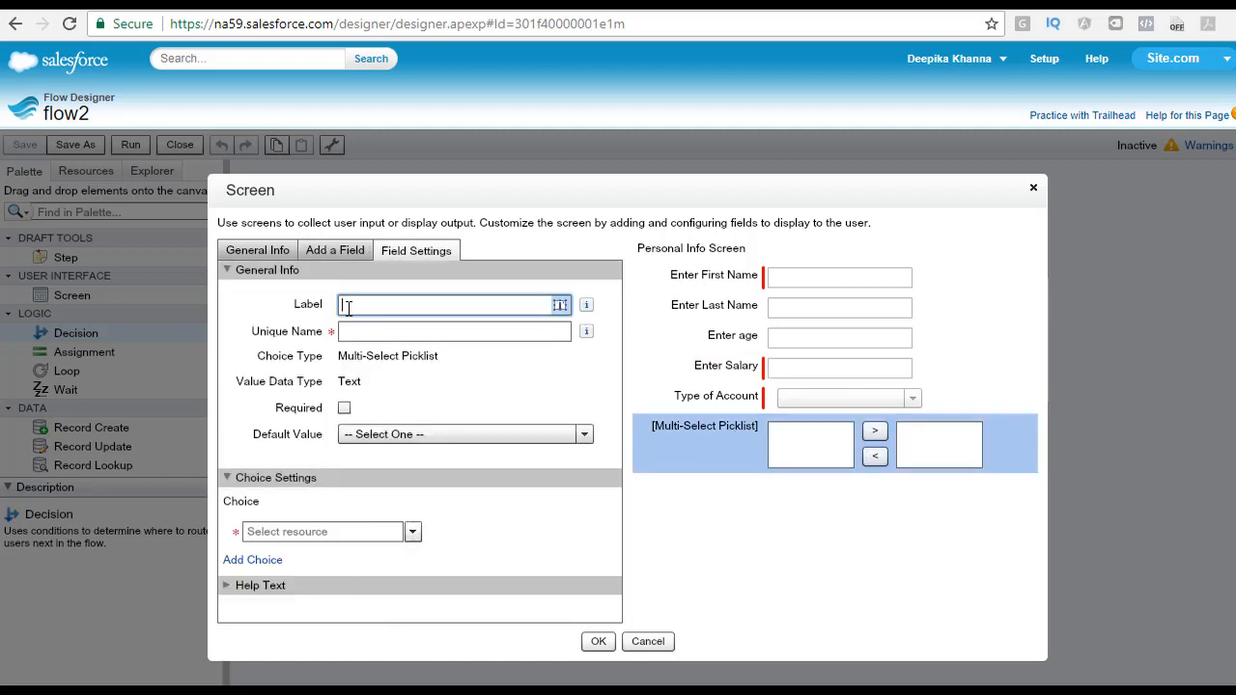
type("Selec")
type("t your favorite Subject")
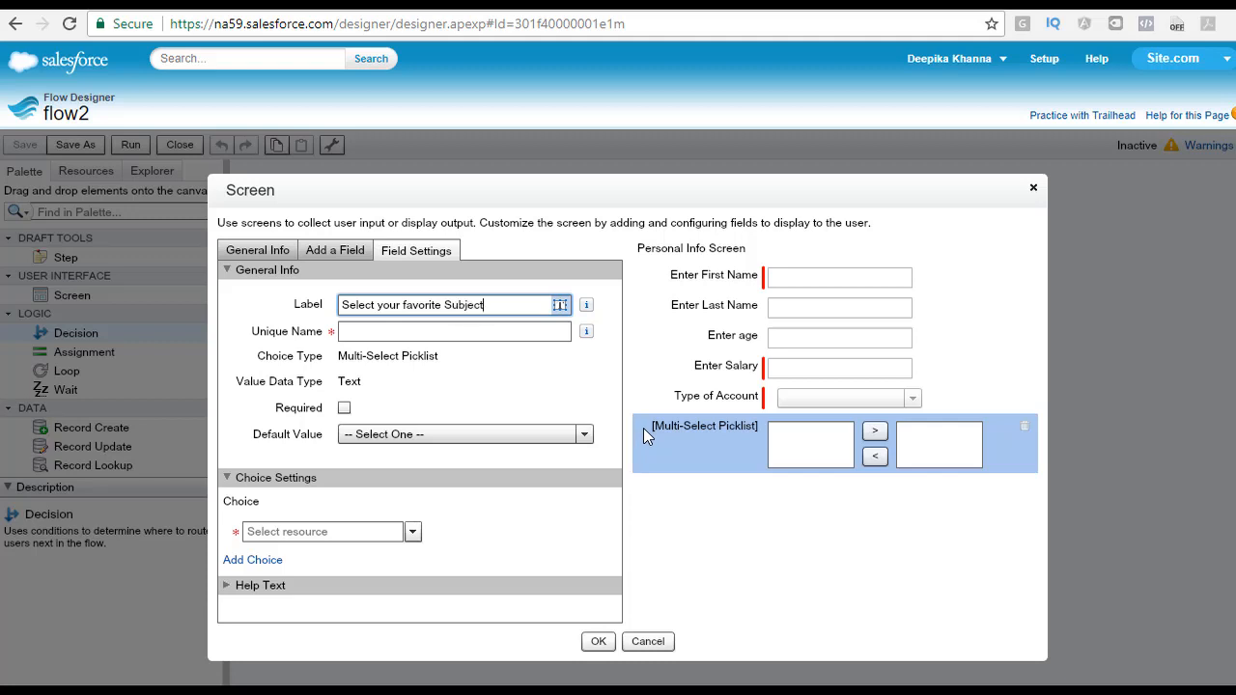
key("Tab")
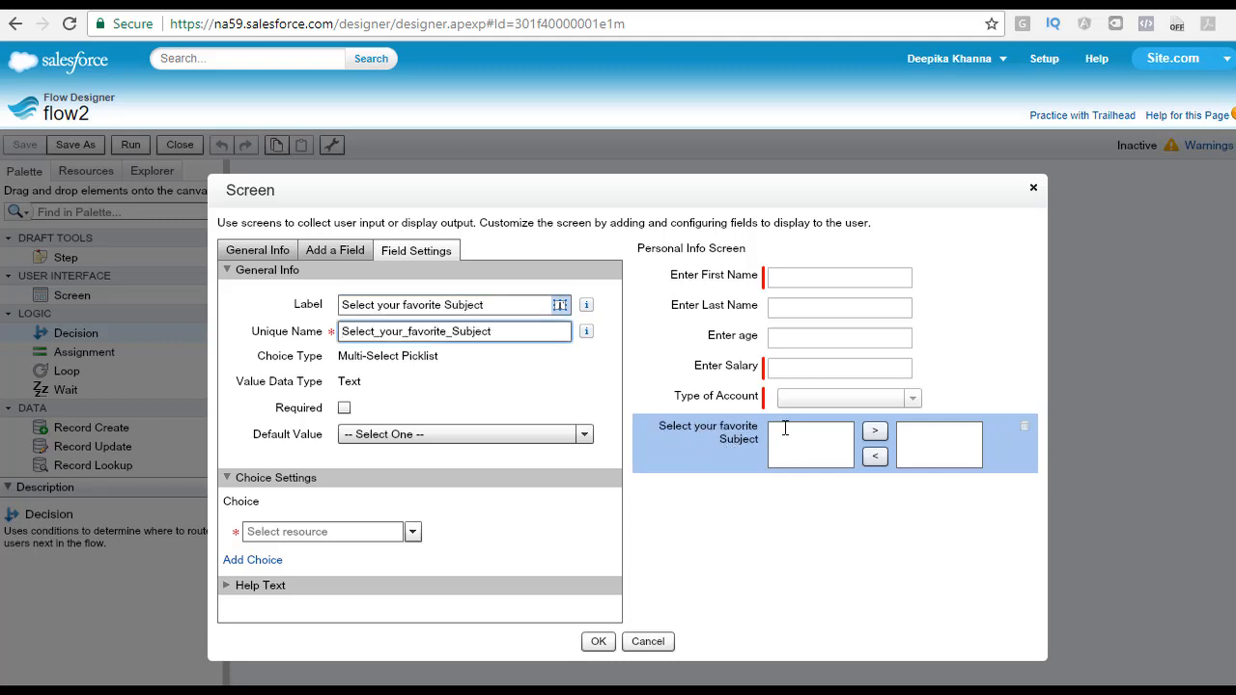
left_click(377, 437)
left_click(378, 437)
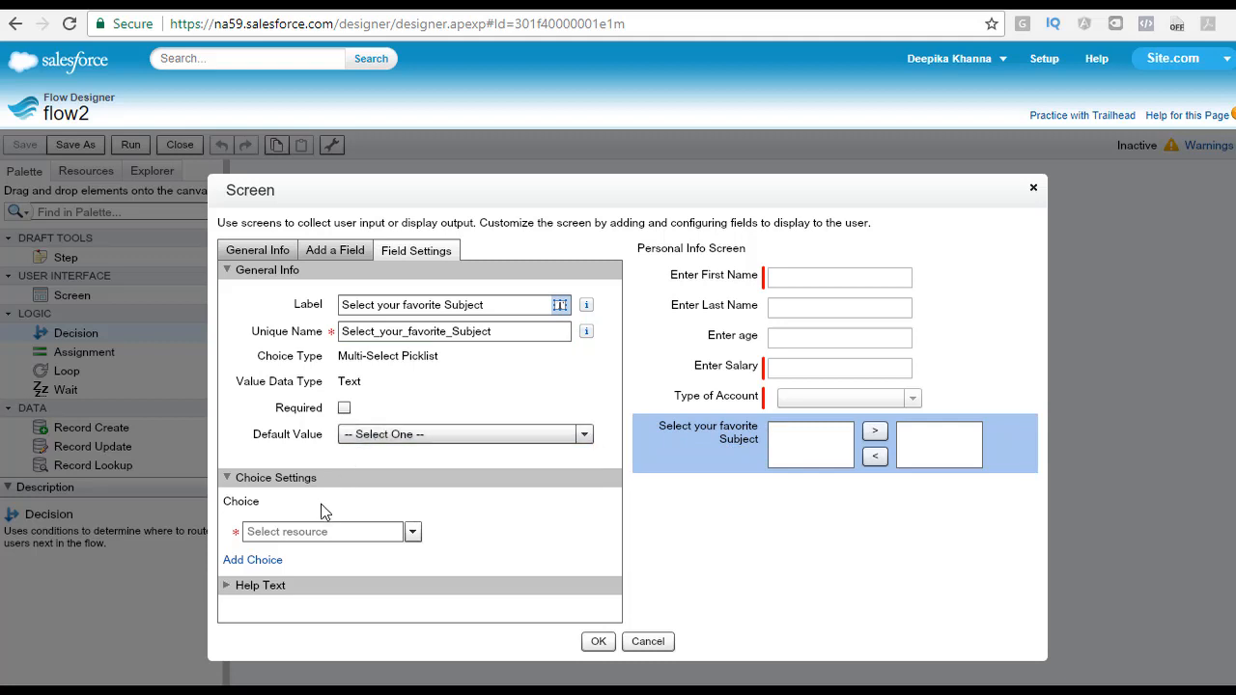
Step: Add three more choice rows to the picklist's choice settings
left_click(267, 563)
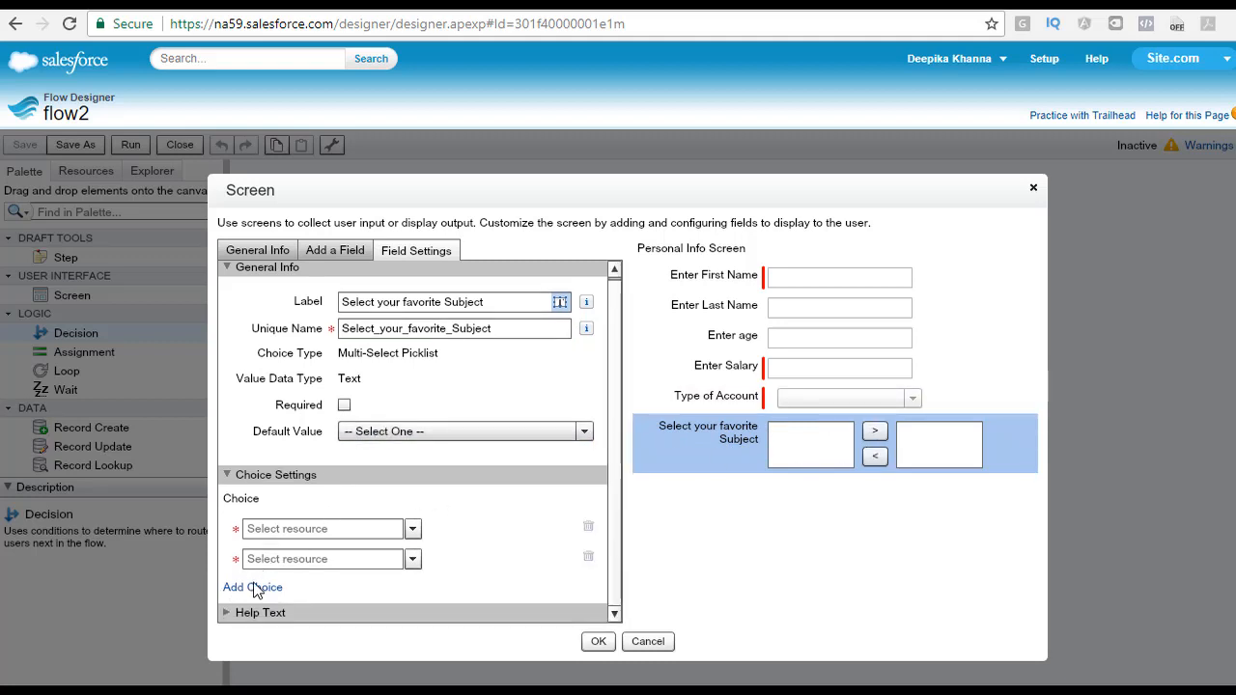
left_click(256, 589)
left_click(257, 588)
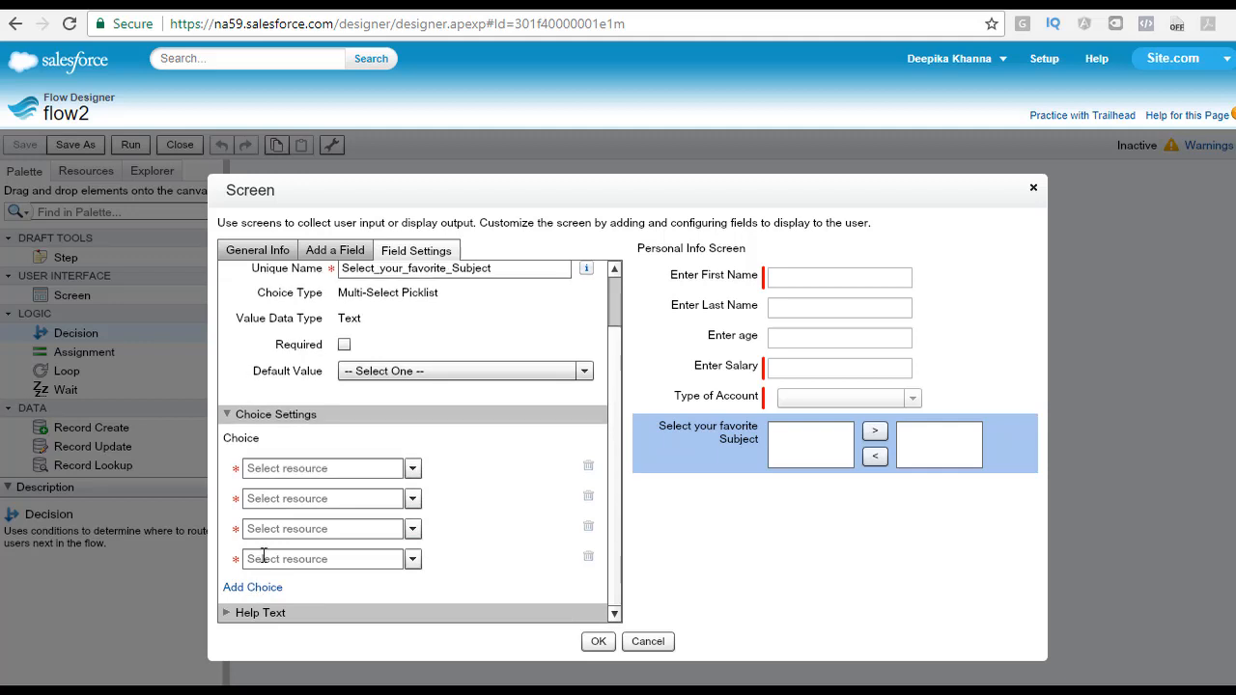
Step: Create a new choice labelled Maths with stored value Maths for the picklist's first choice row
left_click(320, 471)
left_click(412, 468)
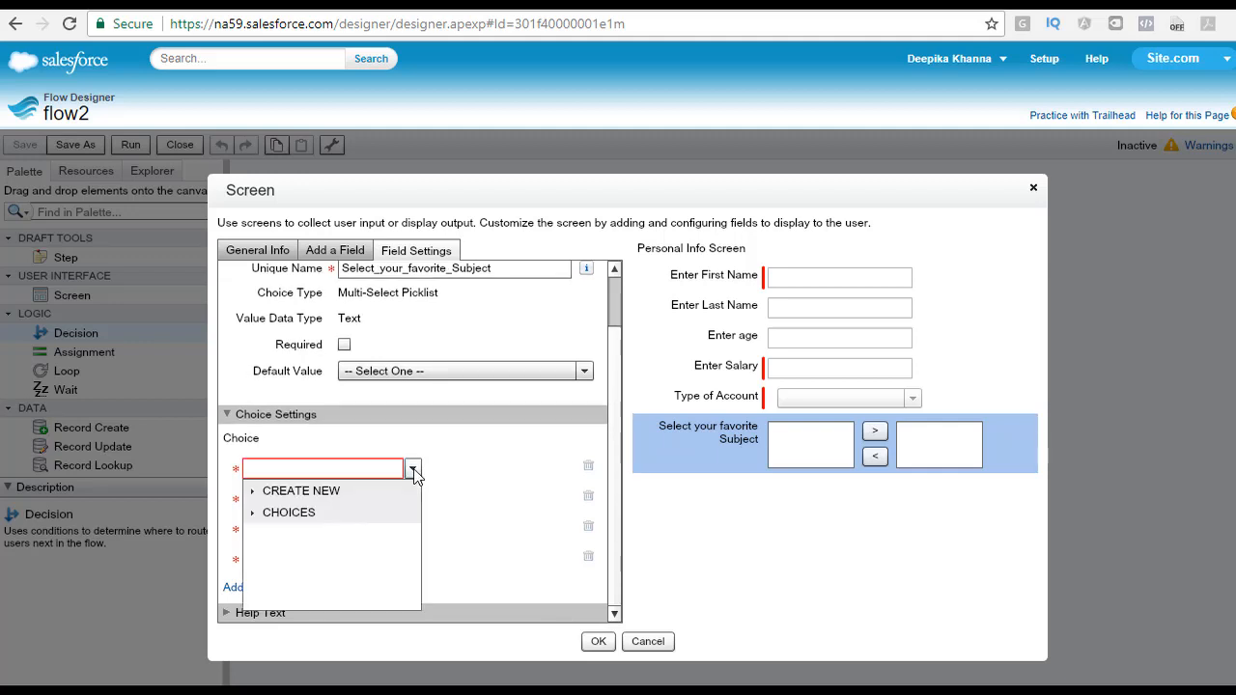
left_click(322, 513)
left_click(276, 491)
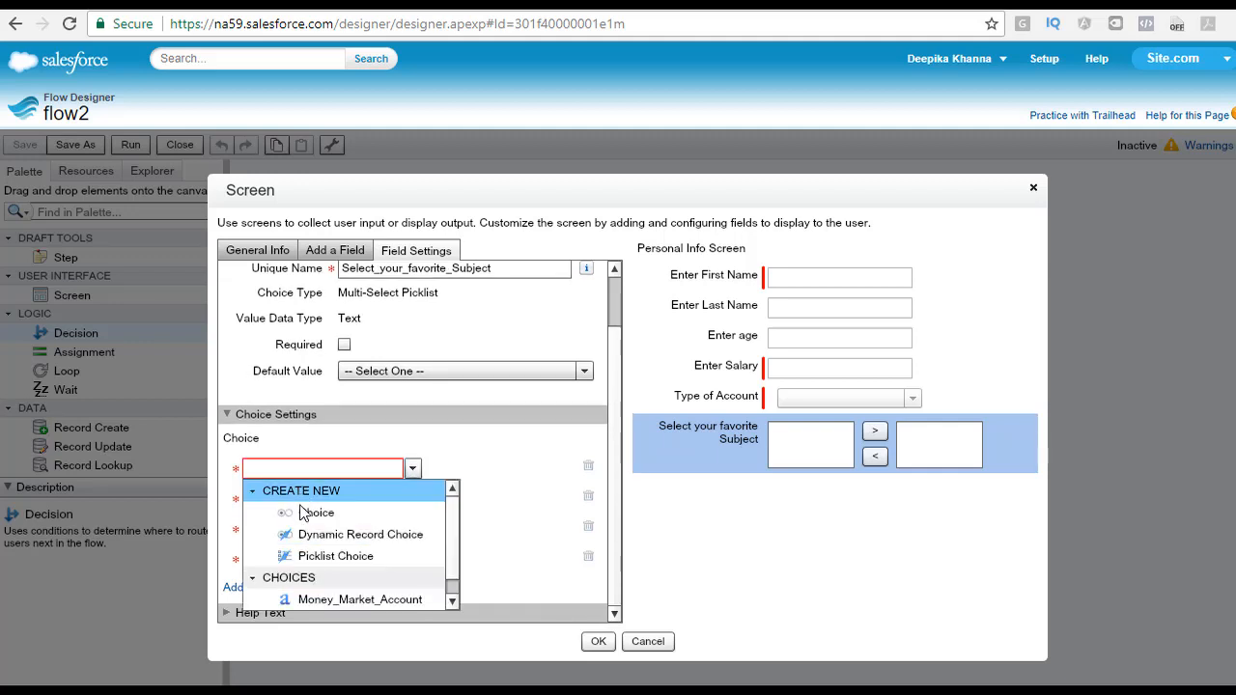
left_click(316, 513)
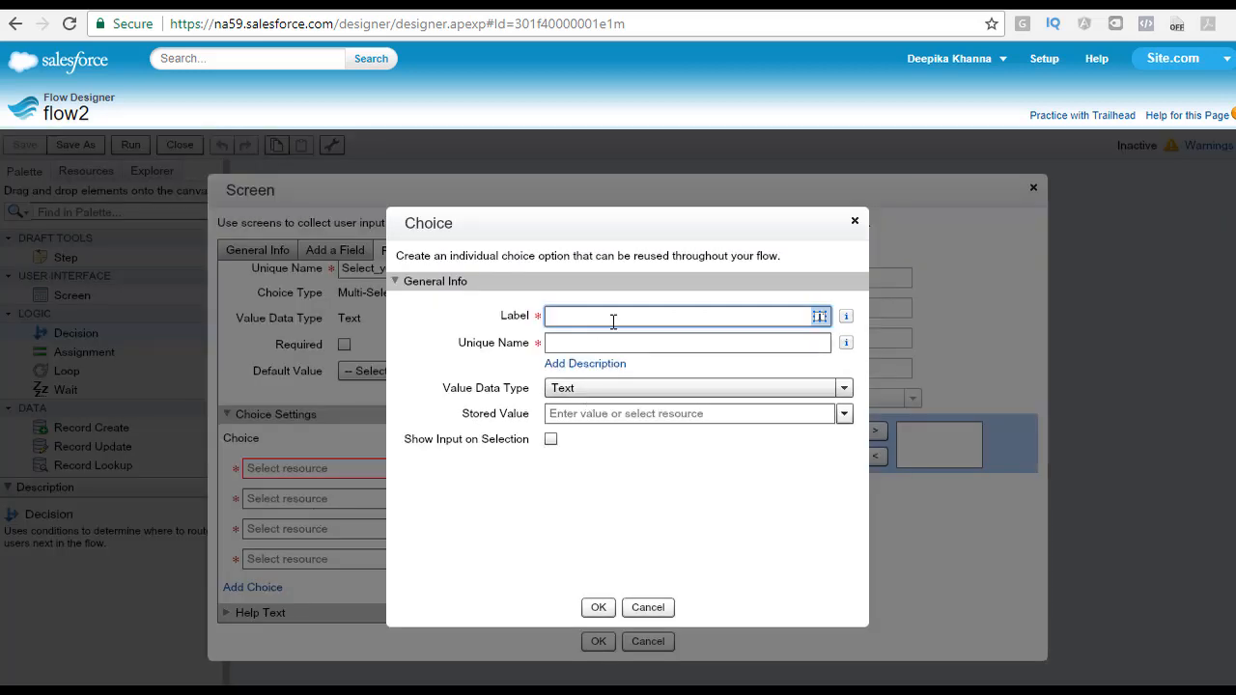
type("Maths")
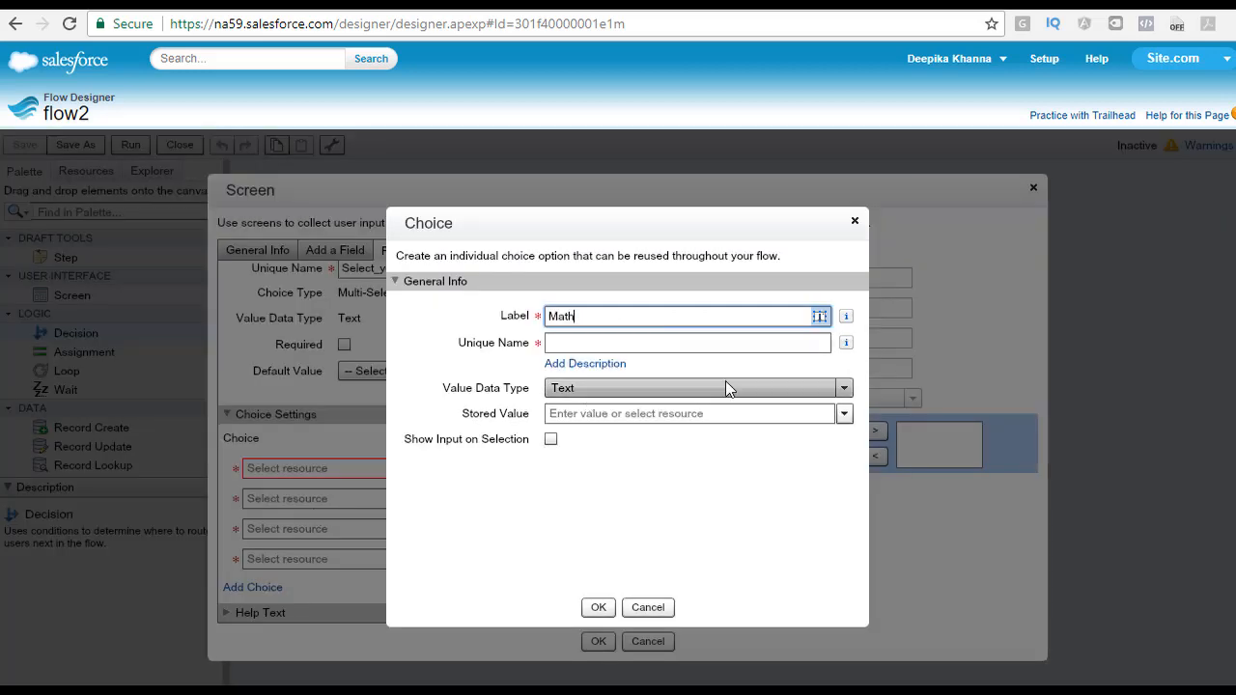
key("Tab")
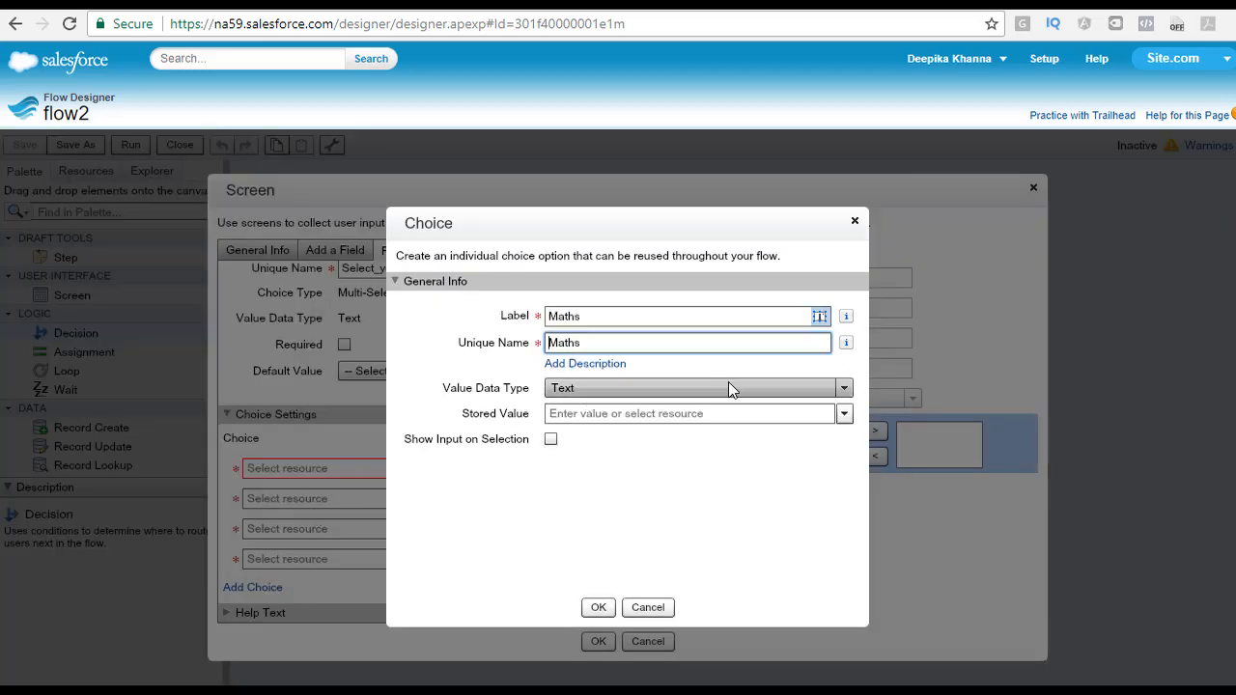
left_click(579, 413)
type("Maths")
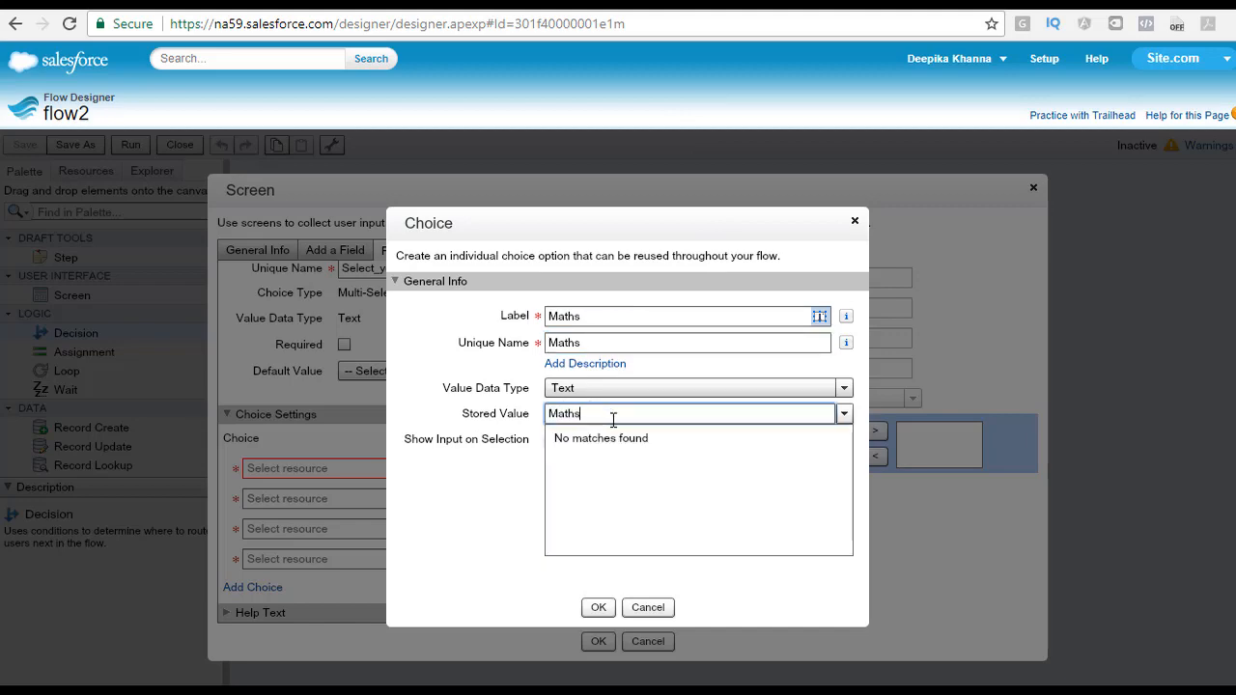
left_click(599, 609)
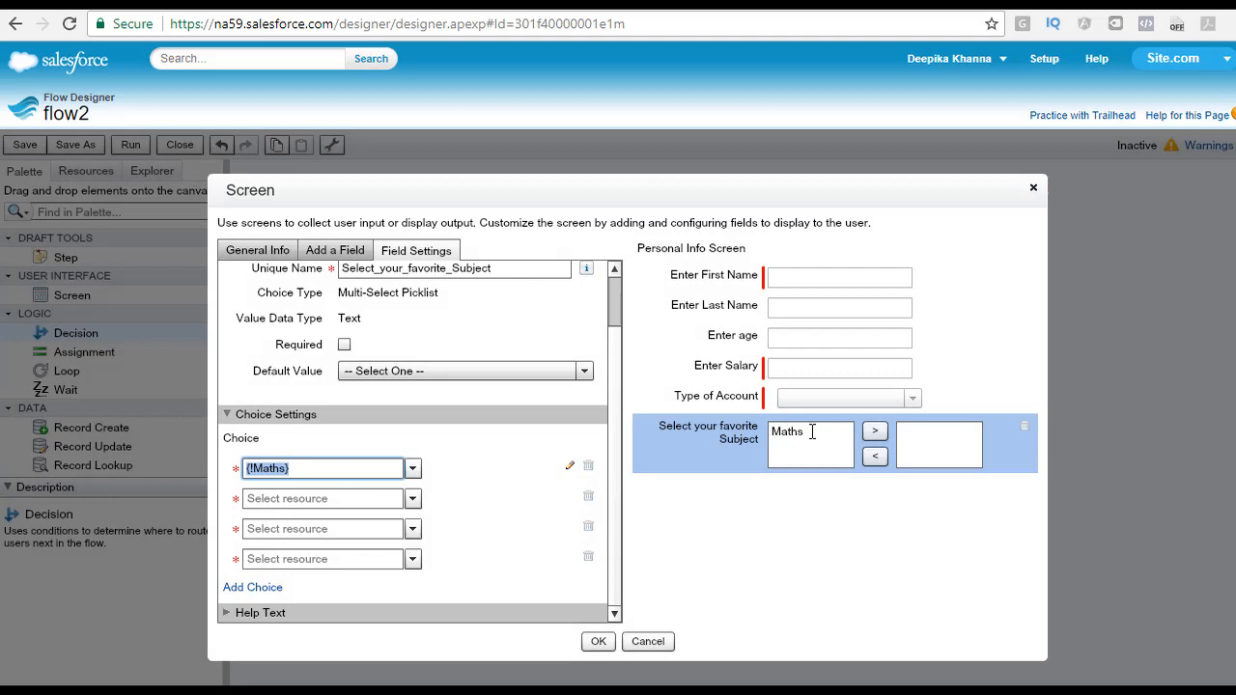
Step: Create a new choice labelled English with stored value English for the picklist's second choice row
left_click(282, 492)
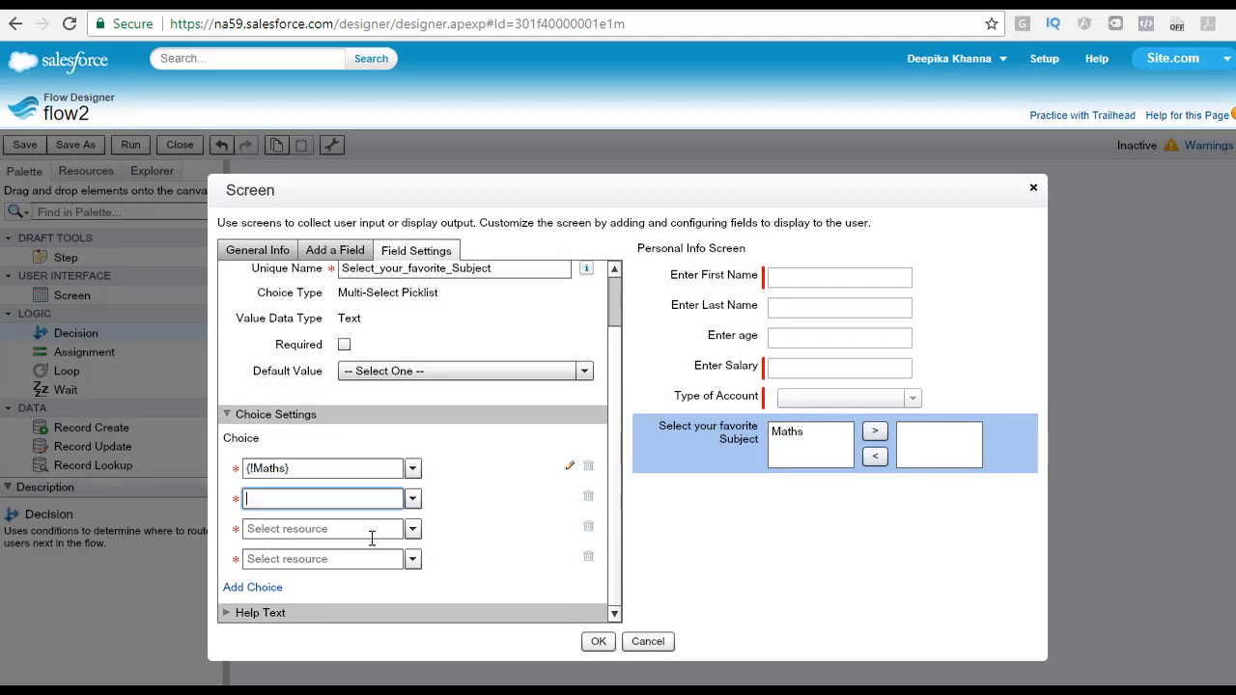
type("{!Maths}")
left_click(412, 499)
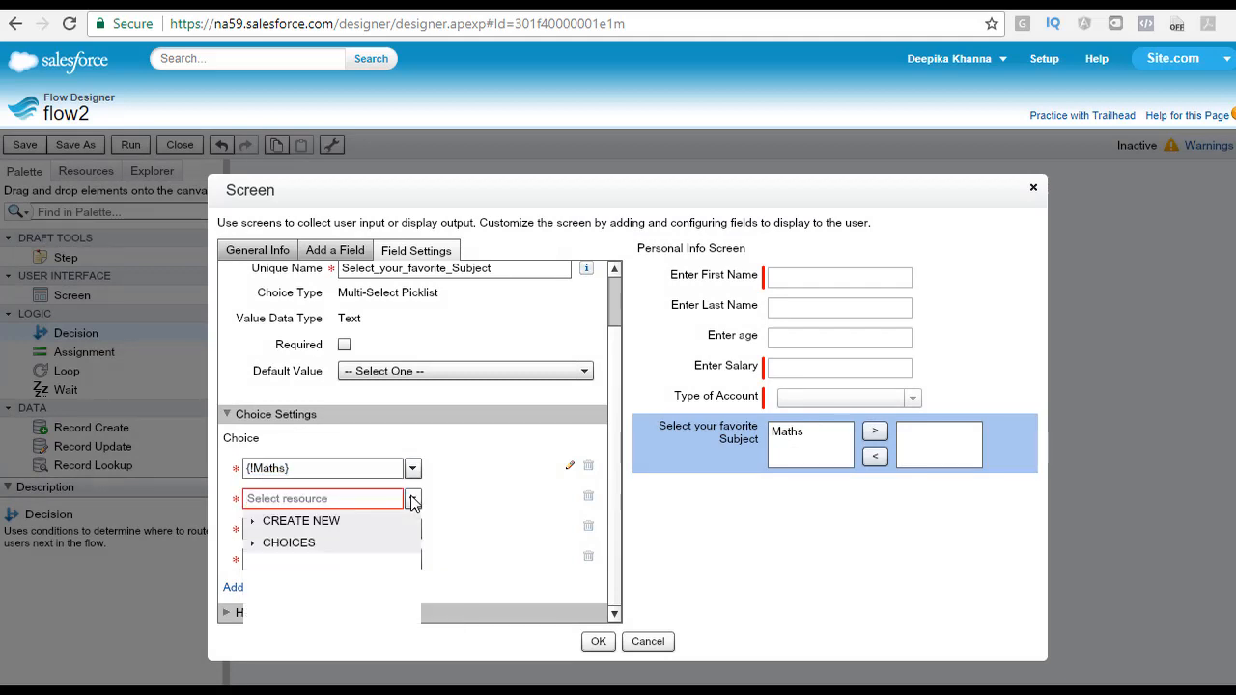
left_click(301, 522)
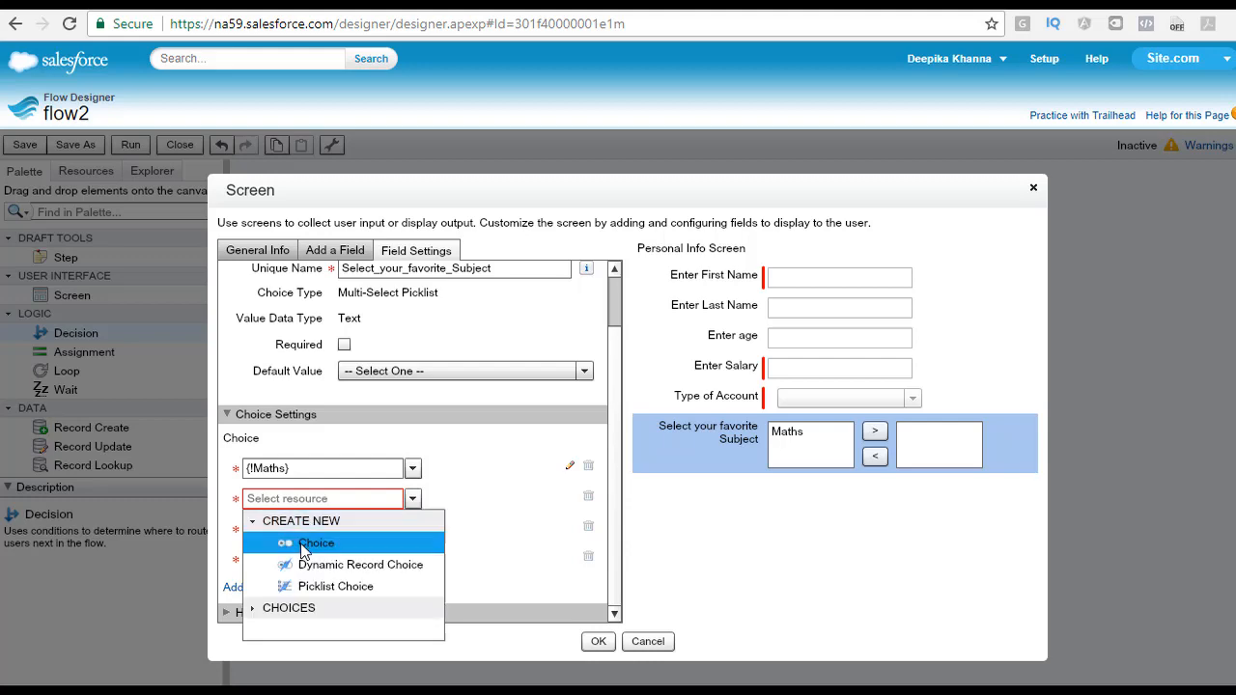
left_click(303, 546)
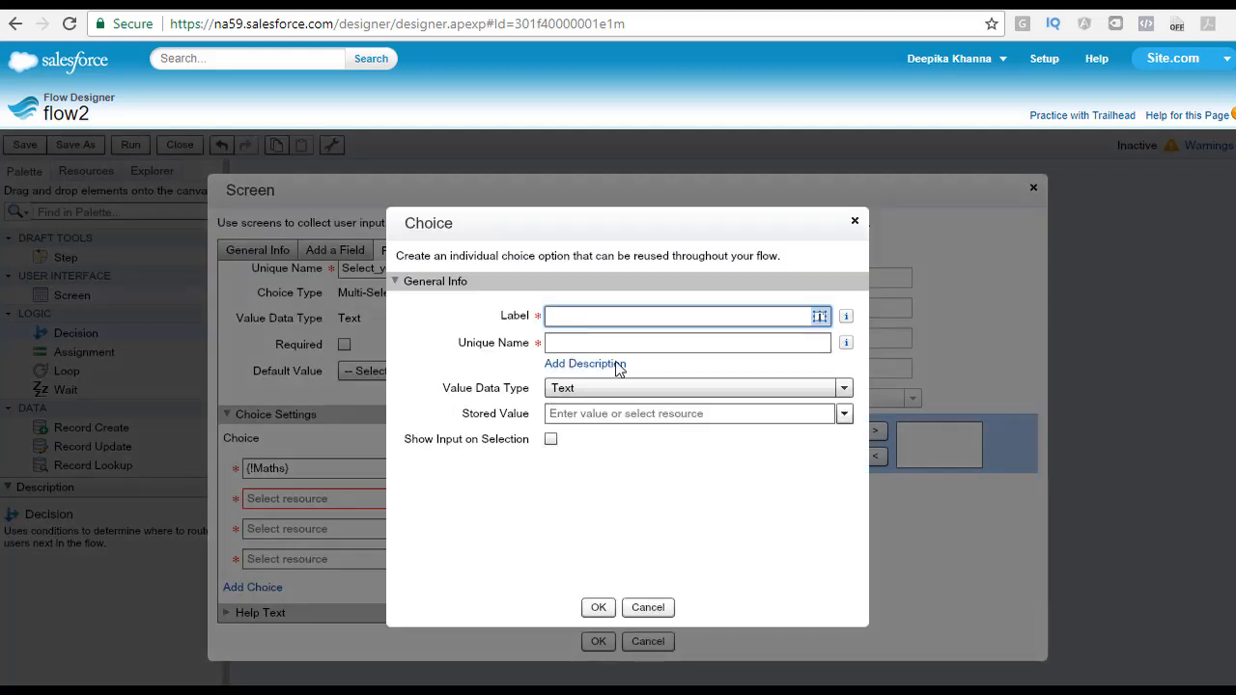
type("English")
key("Tab")
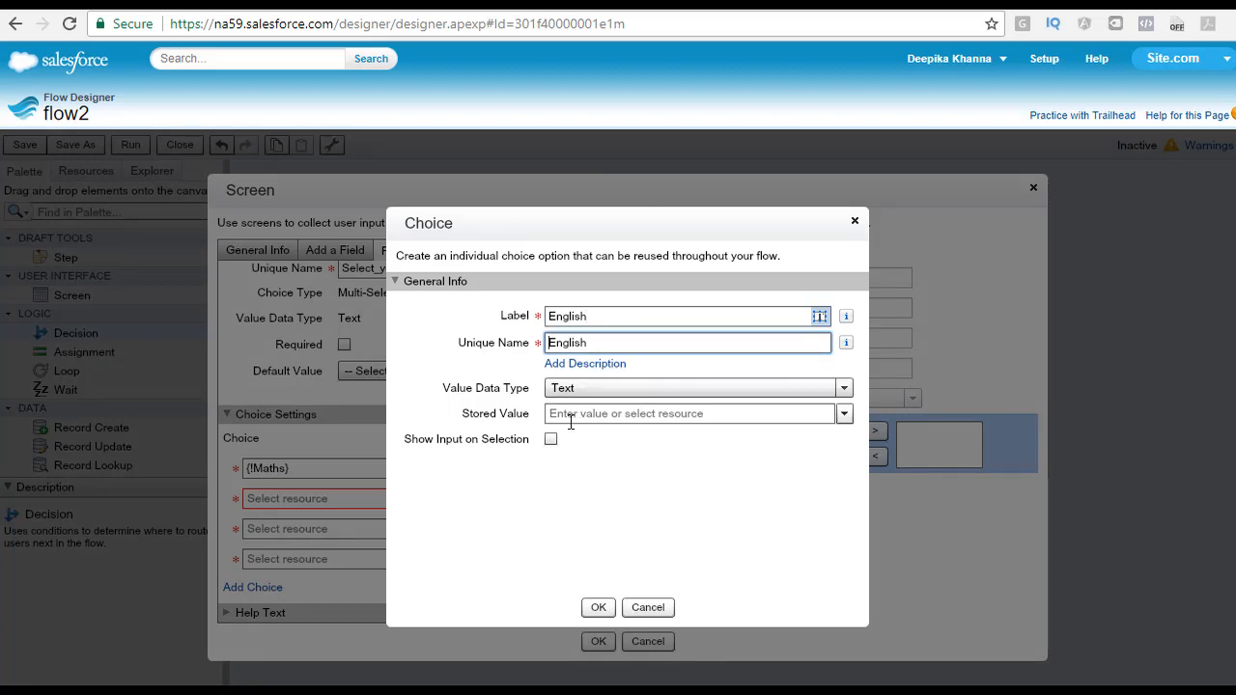
left_click_drag(603, 342, 504, 355)
key("ctrl+c")
left_click(615, 415)
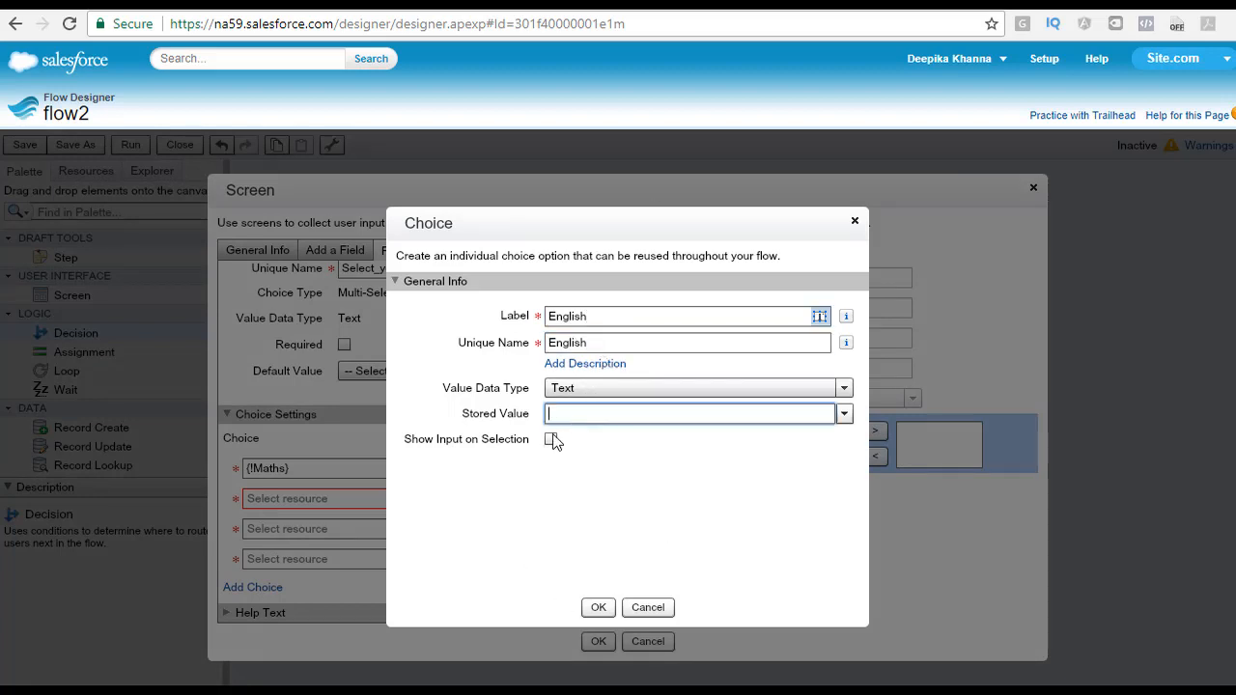
key("ctrl+v")
left_click(598, 607)
Step: Create a new choice labelled Computer Programming with stored value Computer Programming for the third choice row
left_click(340, 531)
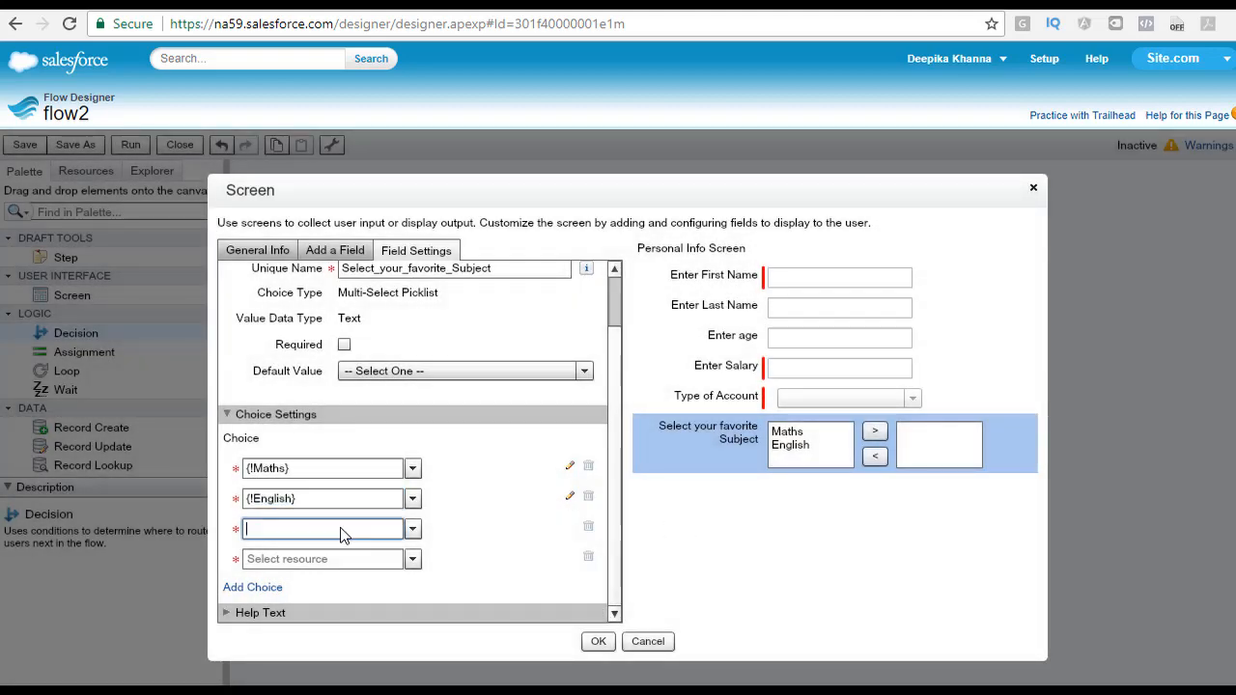
type("COm")
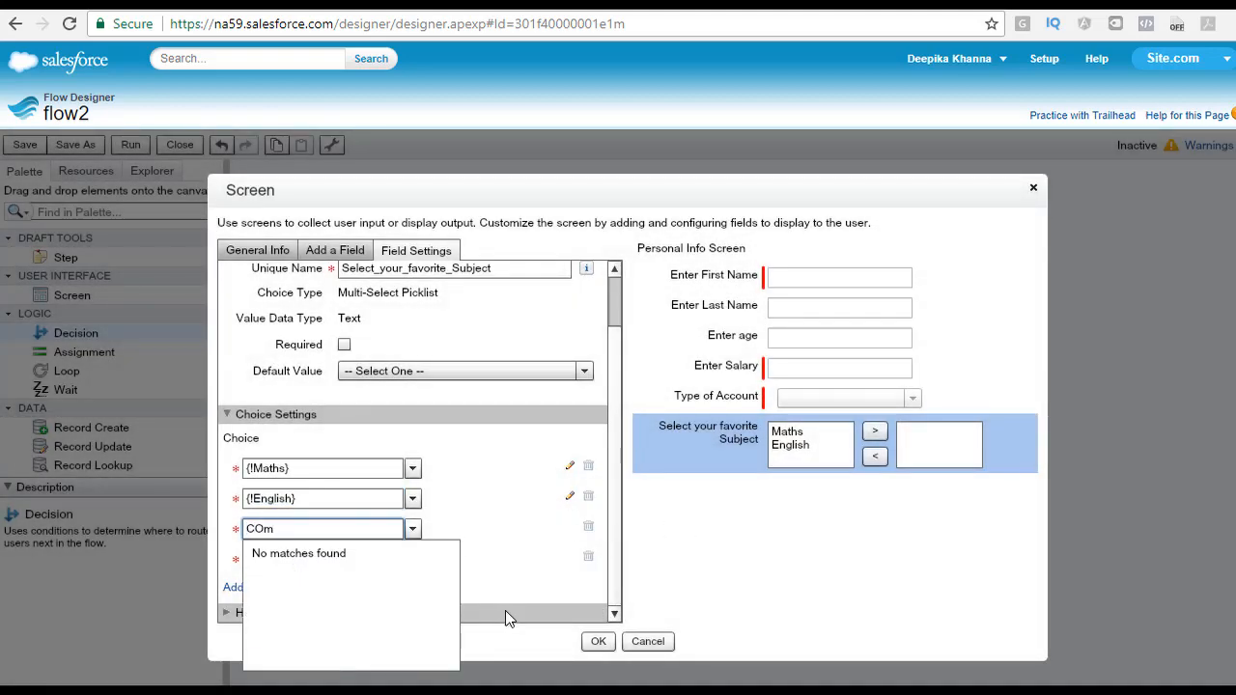
key("BackSpace")
key("BackSpace")
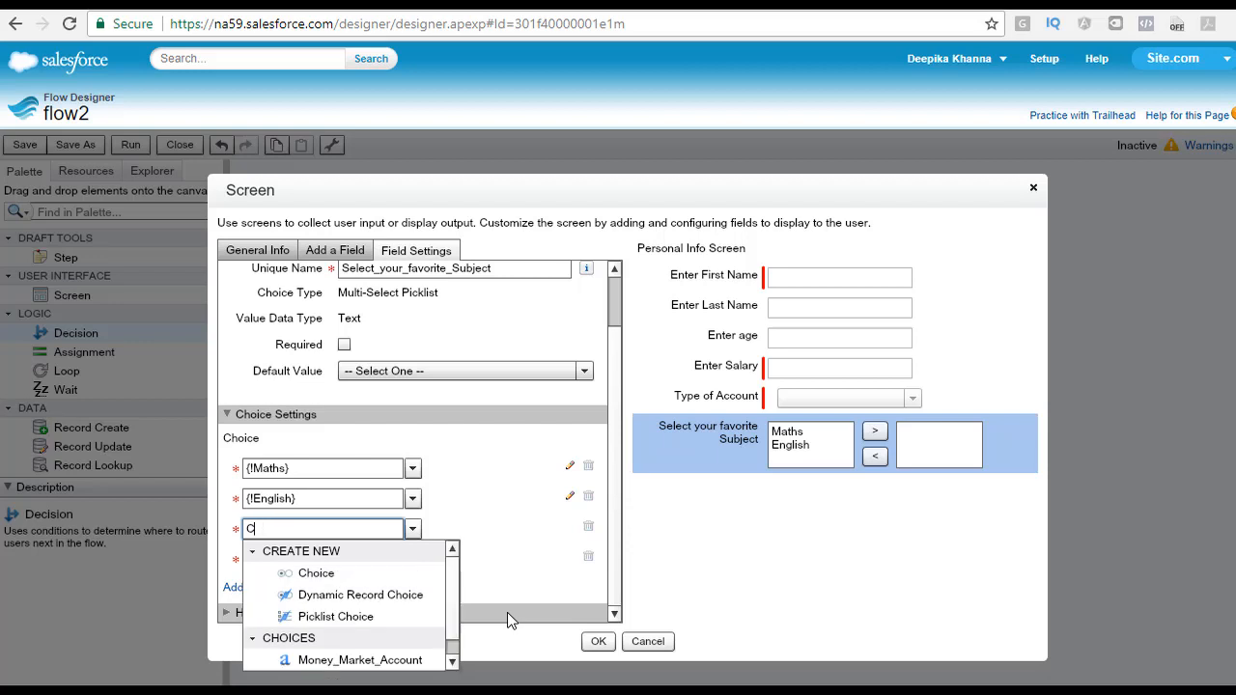
left_click(344, 573)
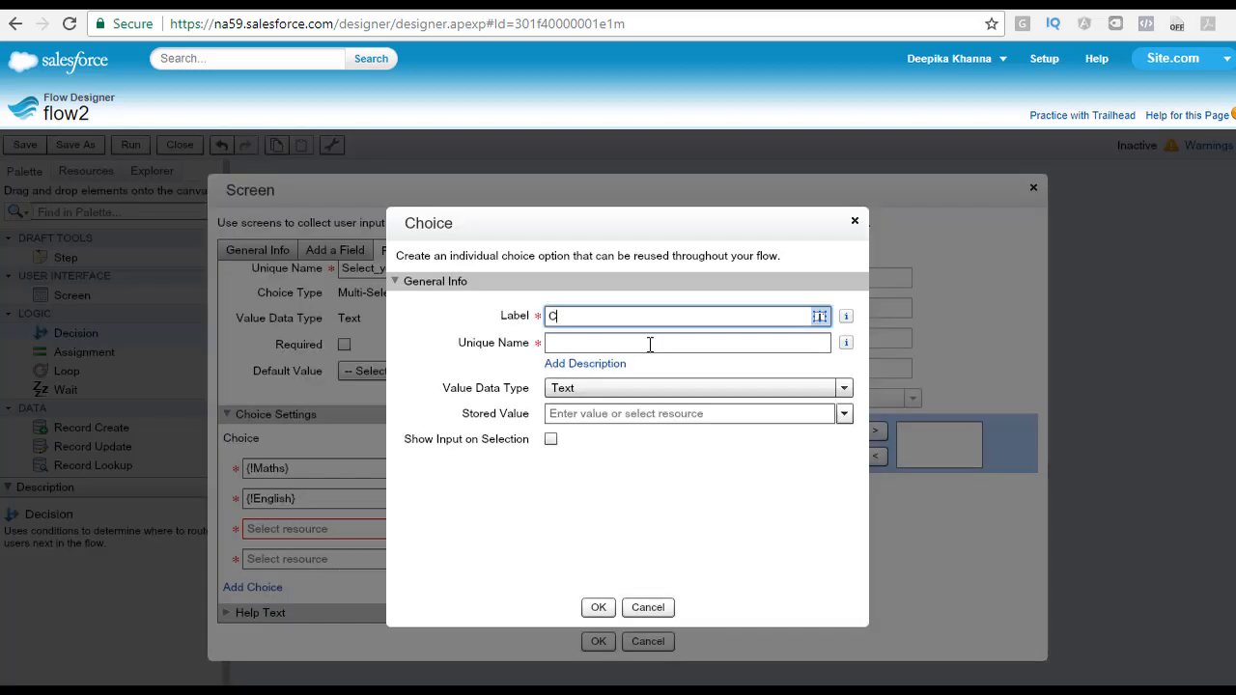
type("Computer P")
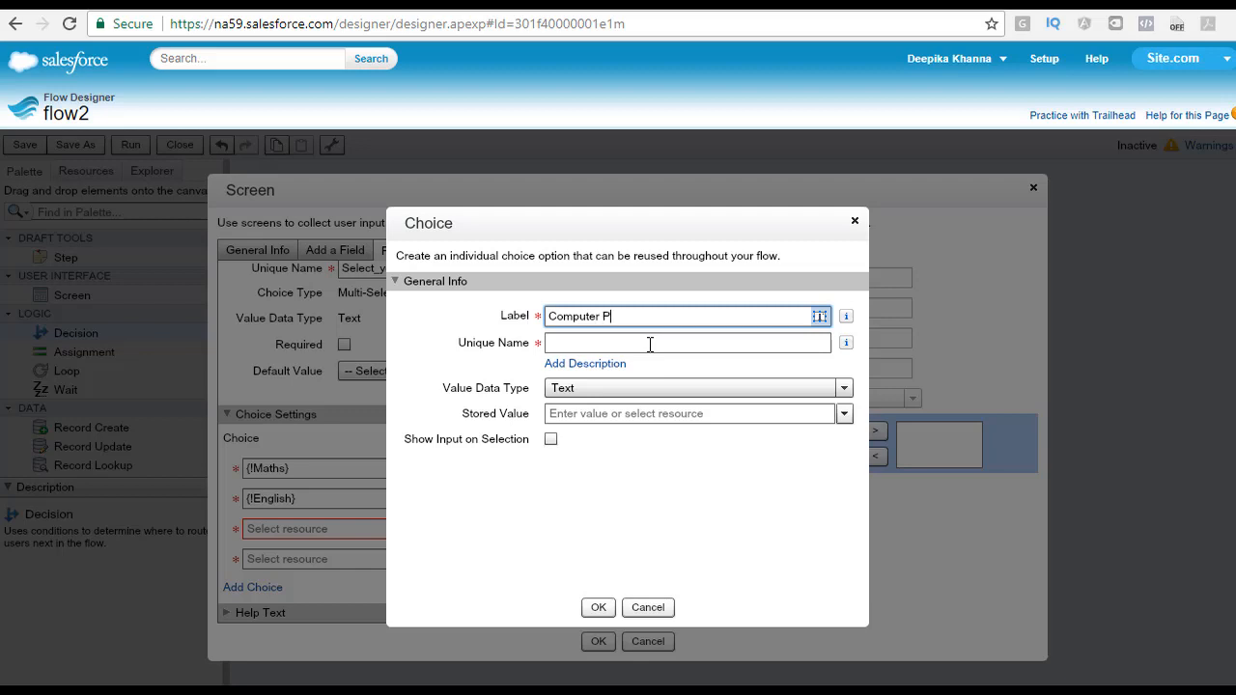
type("rogramming")
left_click(651, 344)
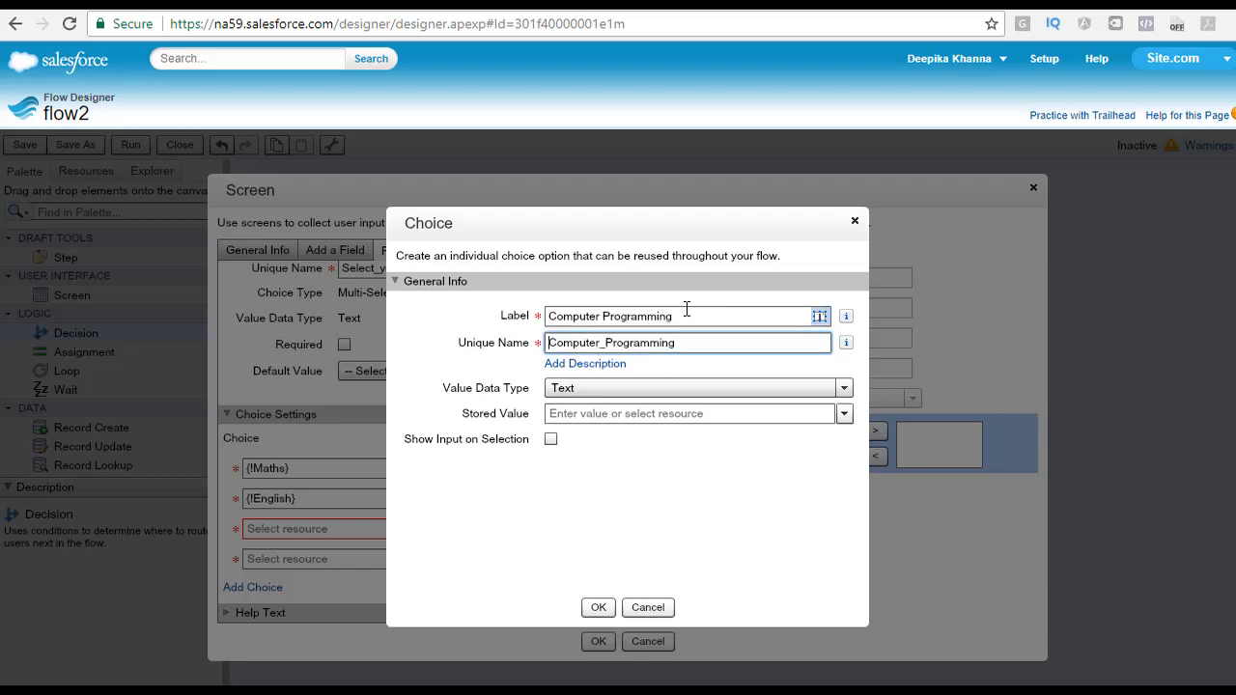
left_click_drag(685, 316, 419, 319)
key("ctrl+c")
left_click(586, 415)
key("ctrl+v")
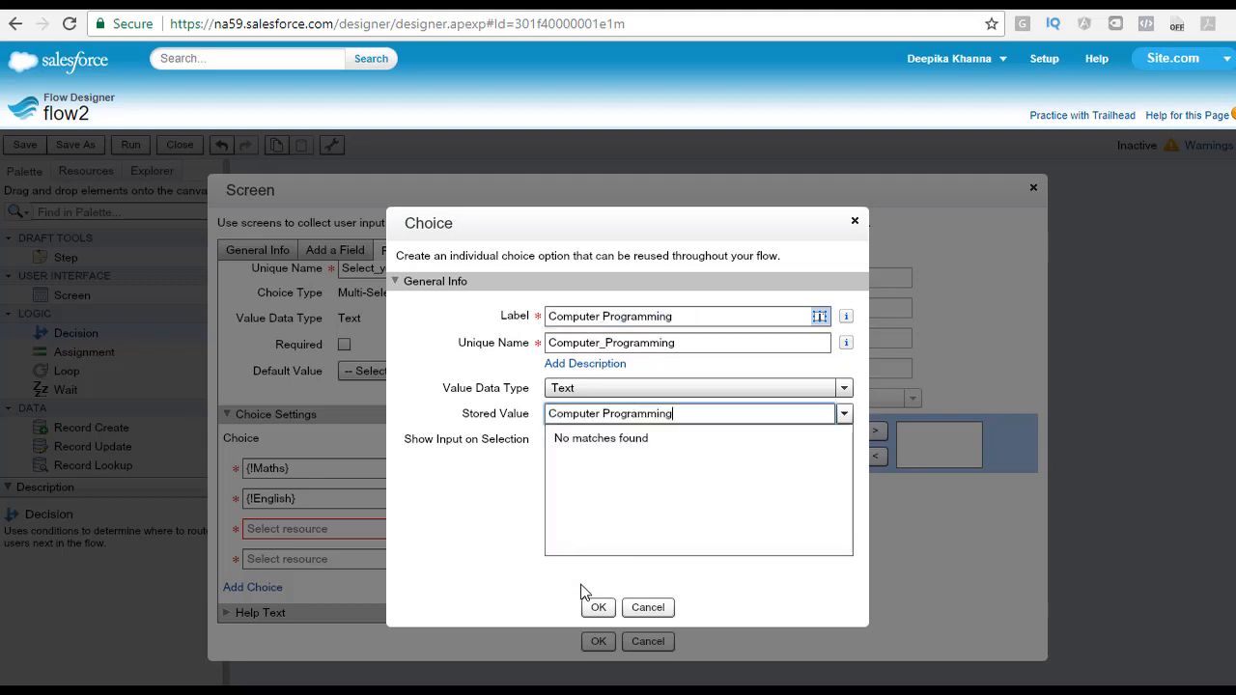
left_click(599, 607)
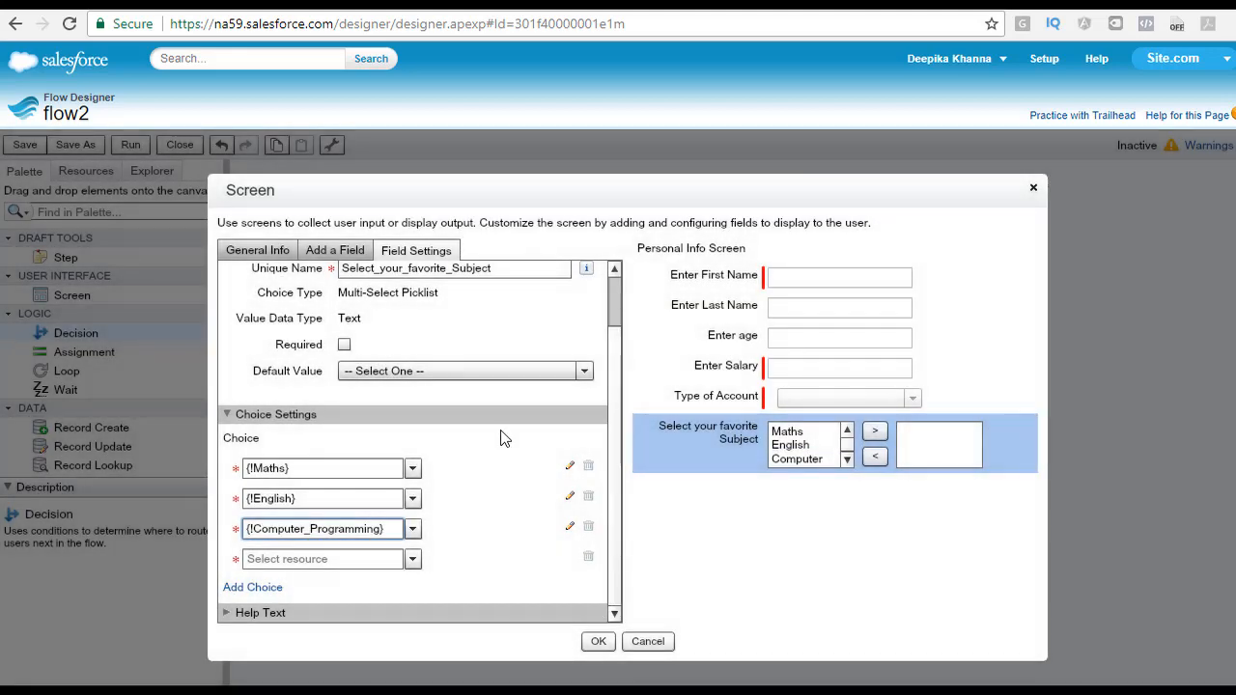
Step: Create a new choice labelled Drawing with stored value Drawing for the fourth choice row
left_click(286, 560)
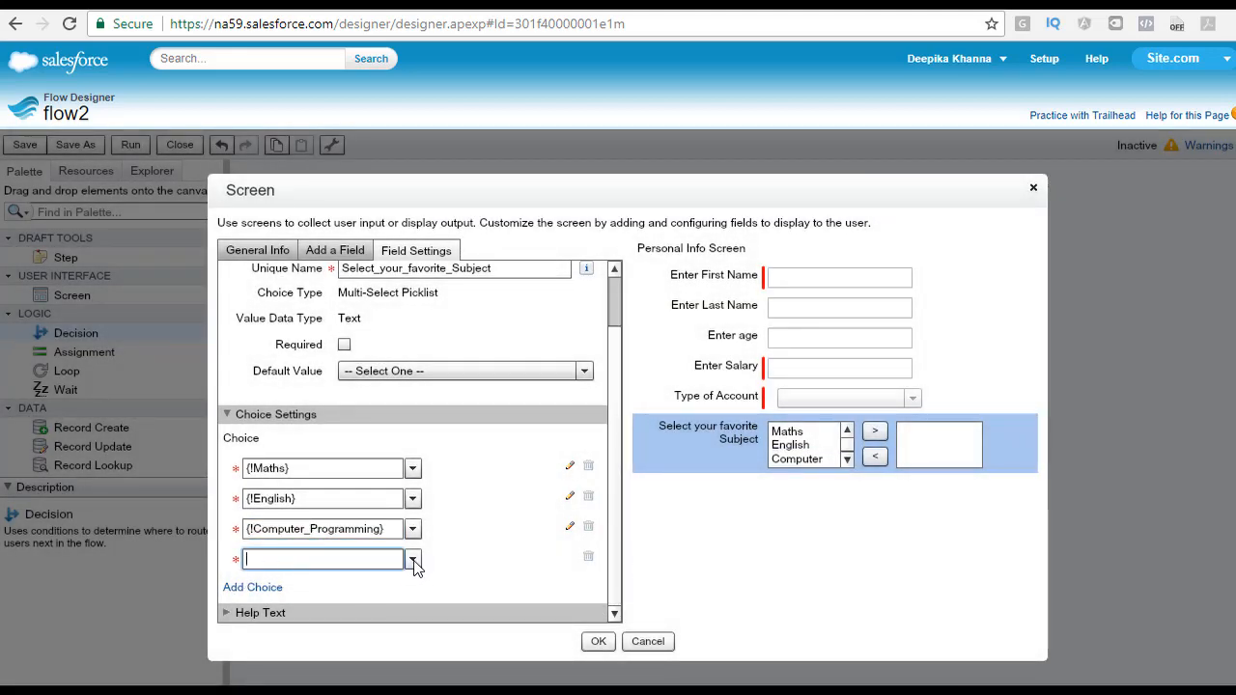
left_click(413, 560)
left_click(307, 581)
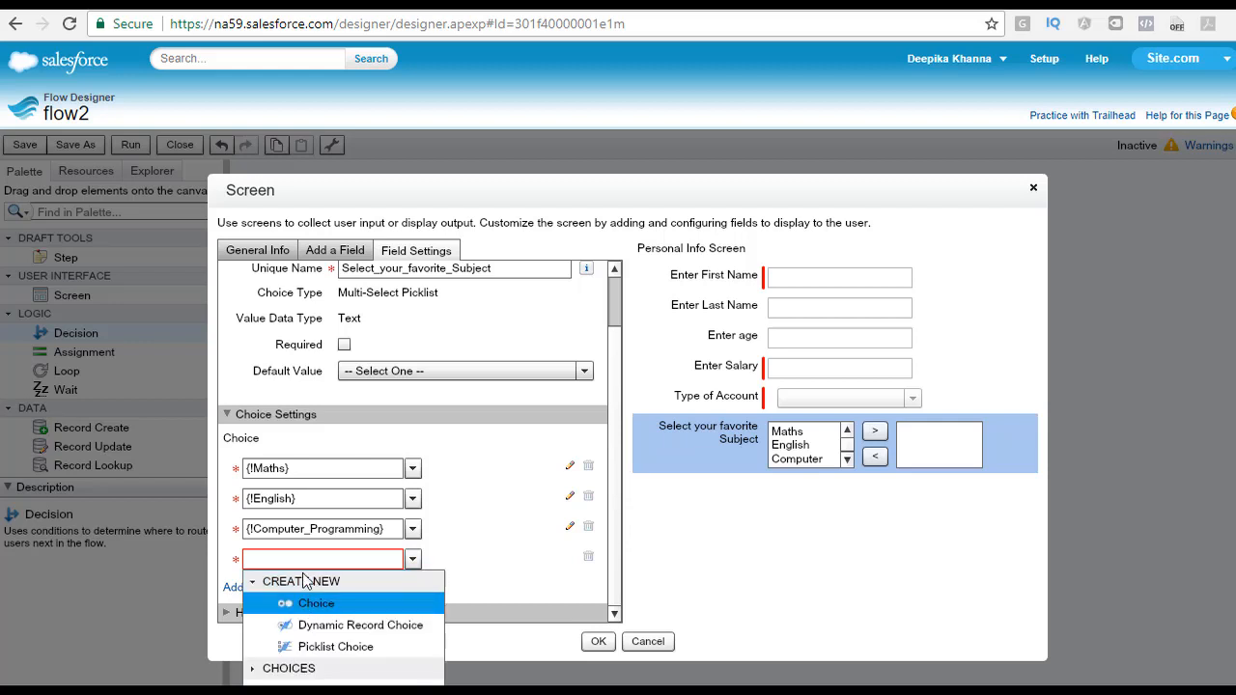
left_click(309, 603)
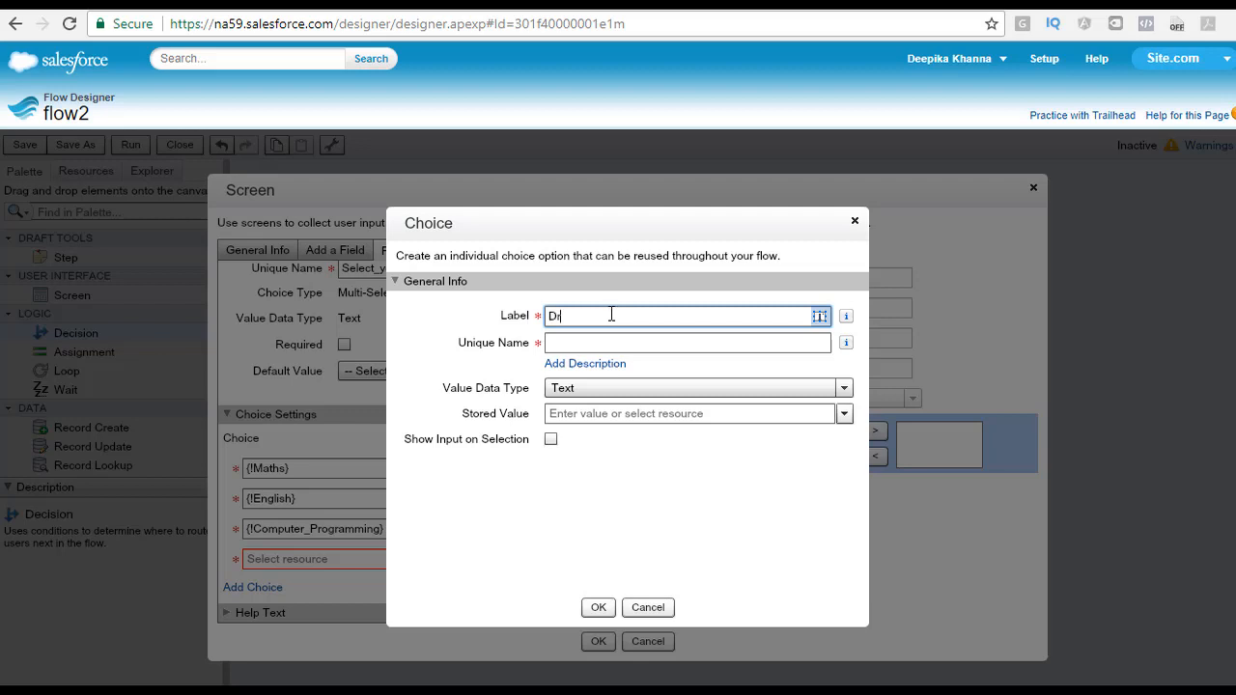
type("Drawing")
key("Tab")
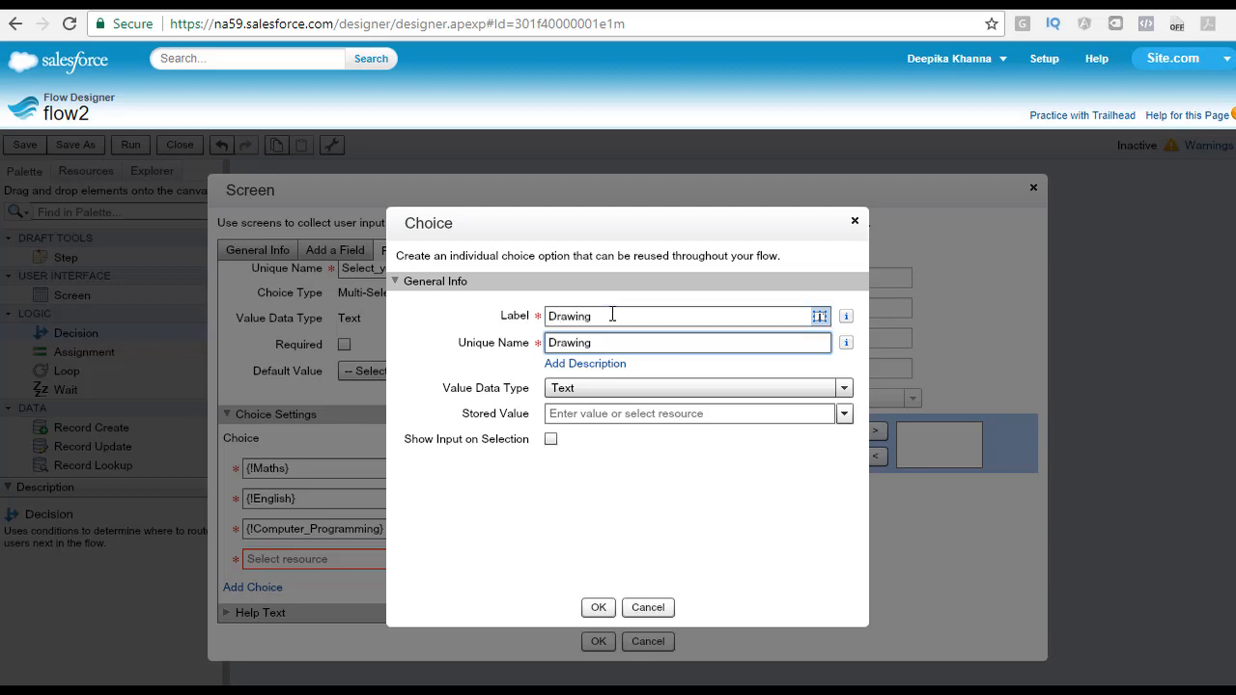
left_click_drag(657, 340, 448, 354)
key("ctrl+c")
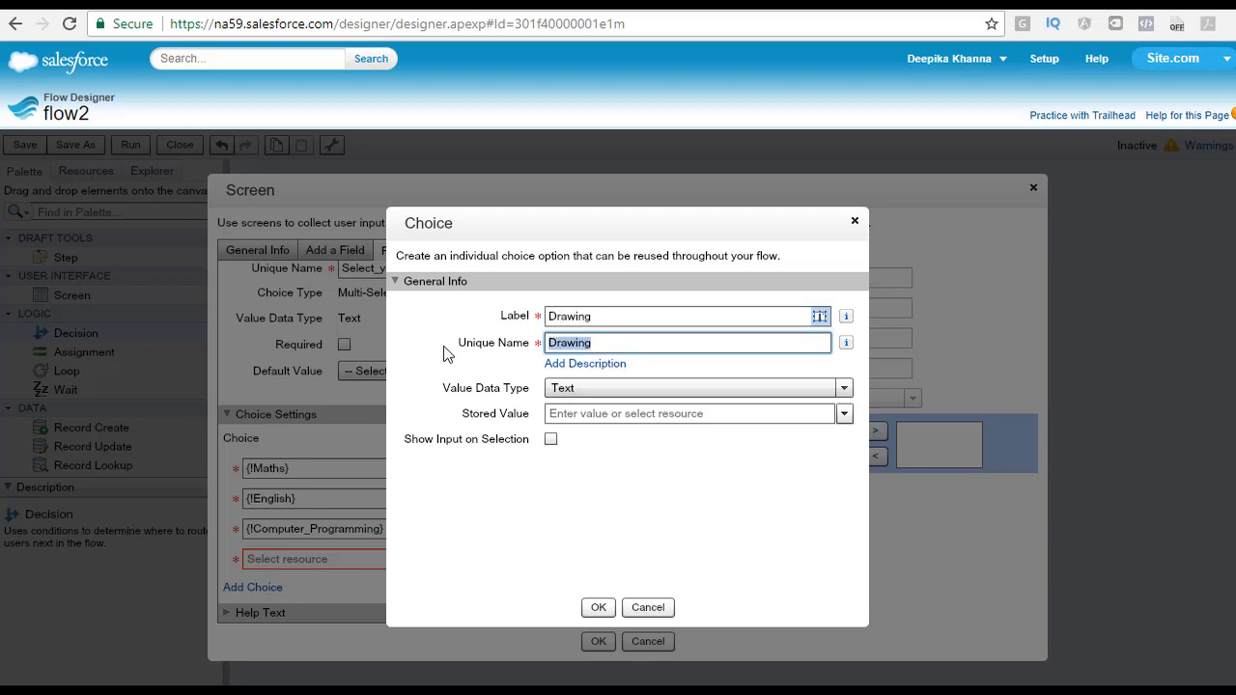
left_click(569, 417)
key("ctrl+v")
left_click(598, 607)
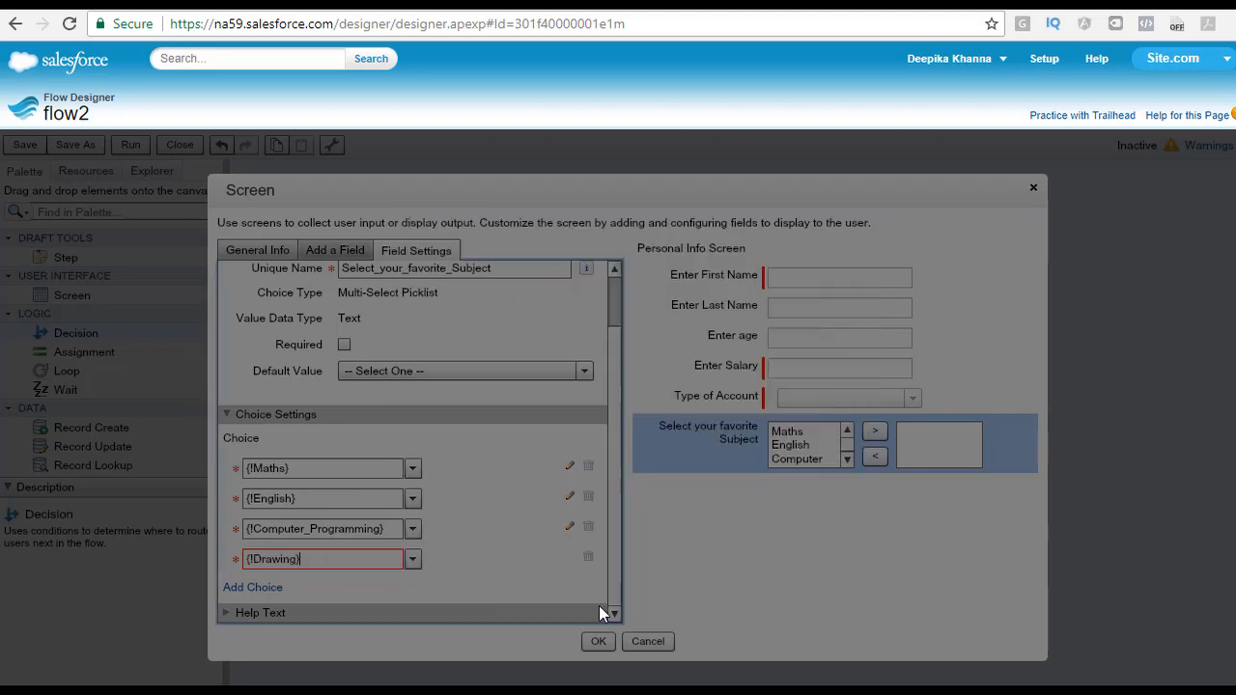
Step: Close the screen editor, save the flow and run it
left_click(599, 641)
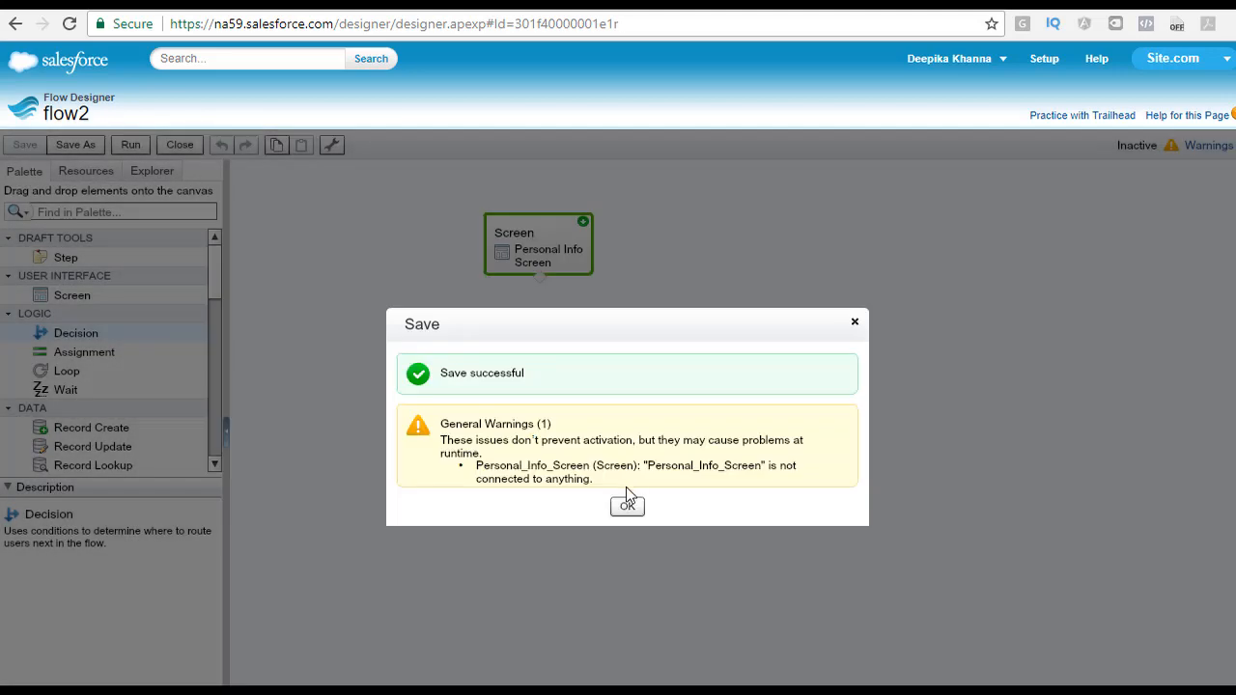
left_click(629, 503)
left_click(134, 146)
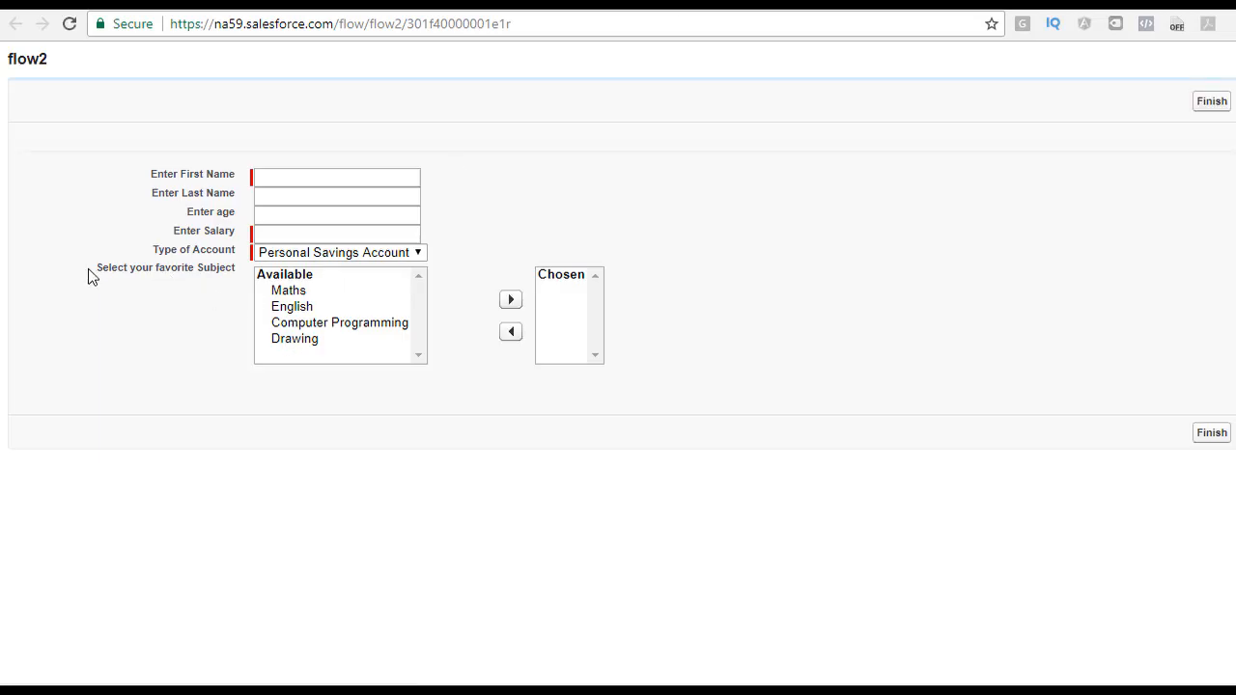
Step: In the running flow, move Maths, English and Computer Programming into the Chosen subjects list
left_click_drag(93, 270, 244, 278)
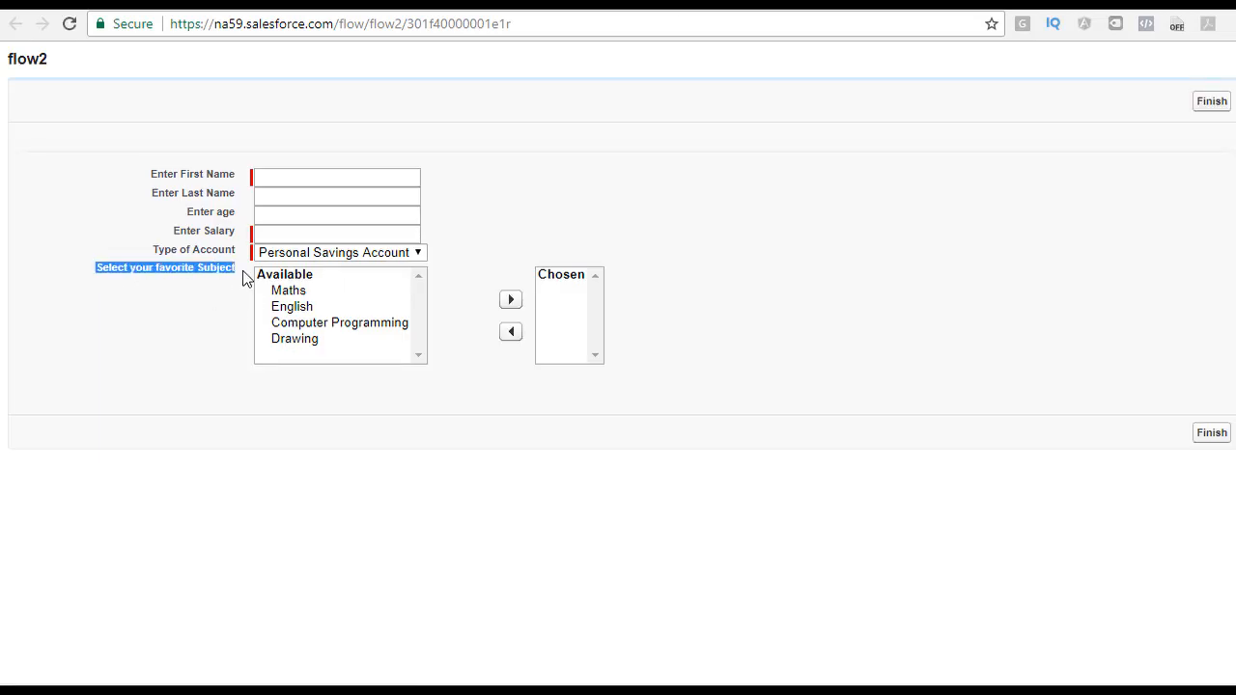
left_click(290, 293)
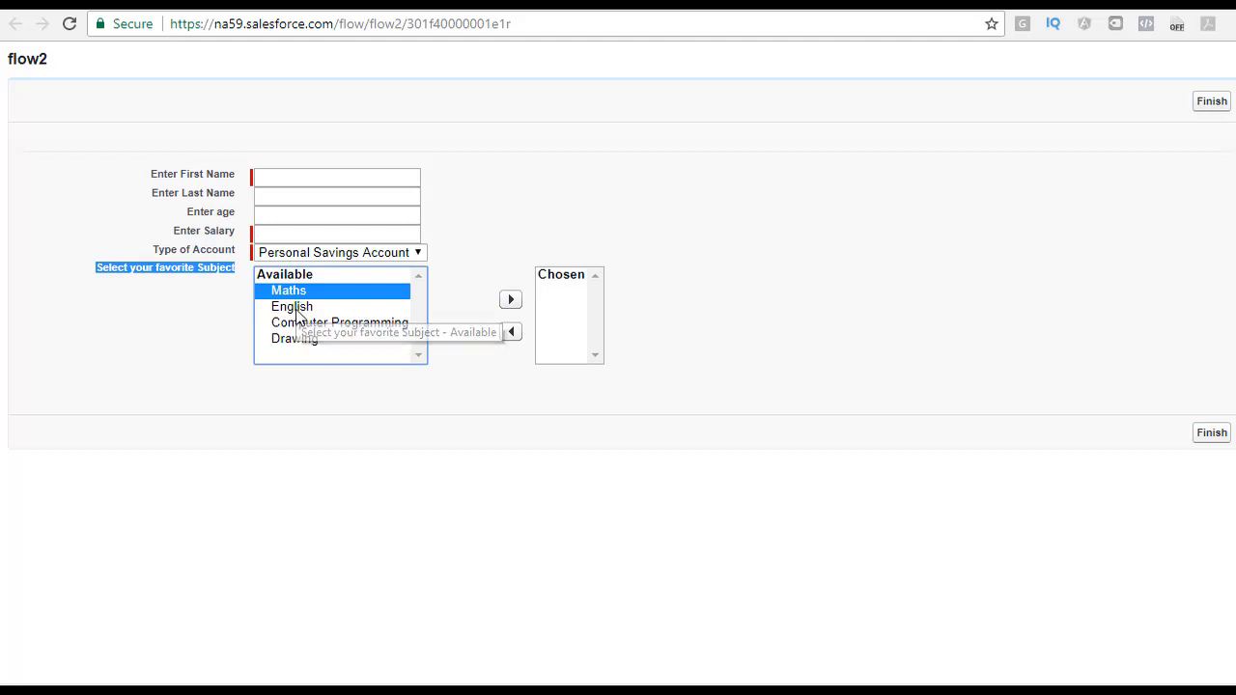
left_click(350, 307, "ctrl")
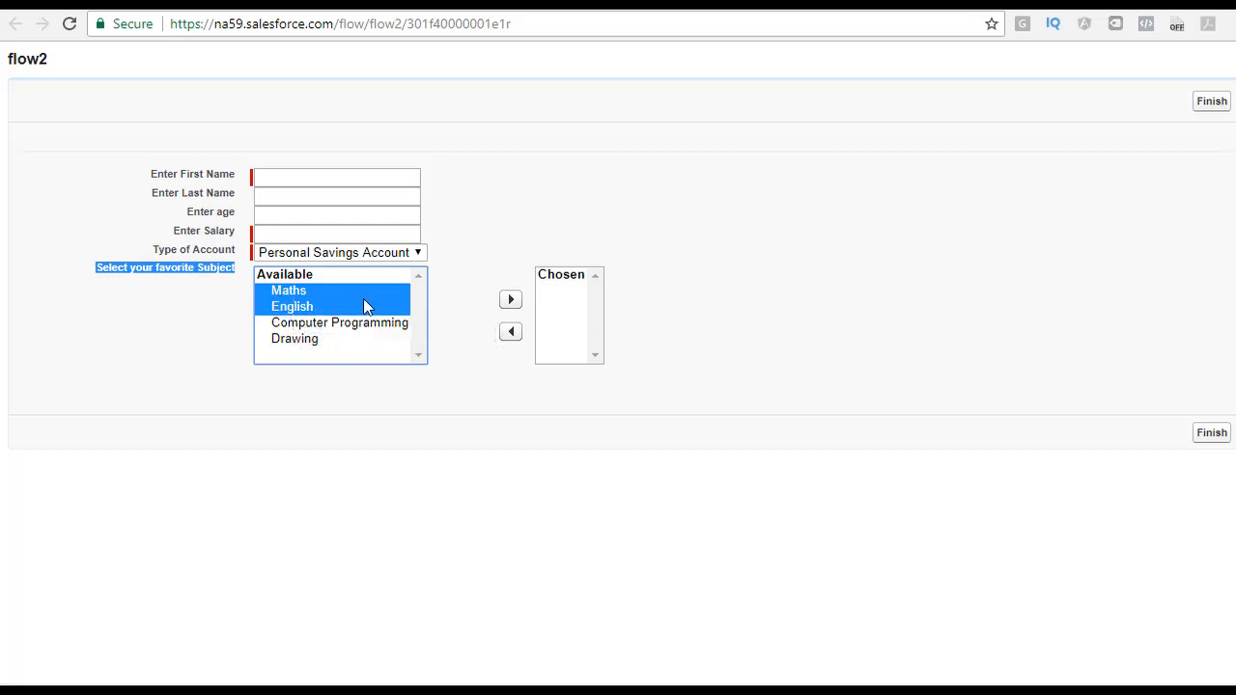
left_click(510, 300)
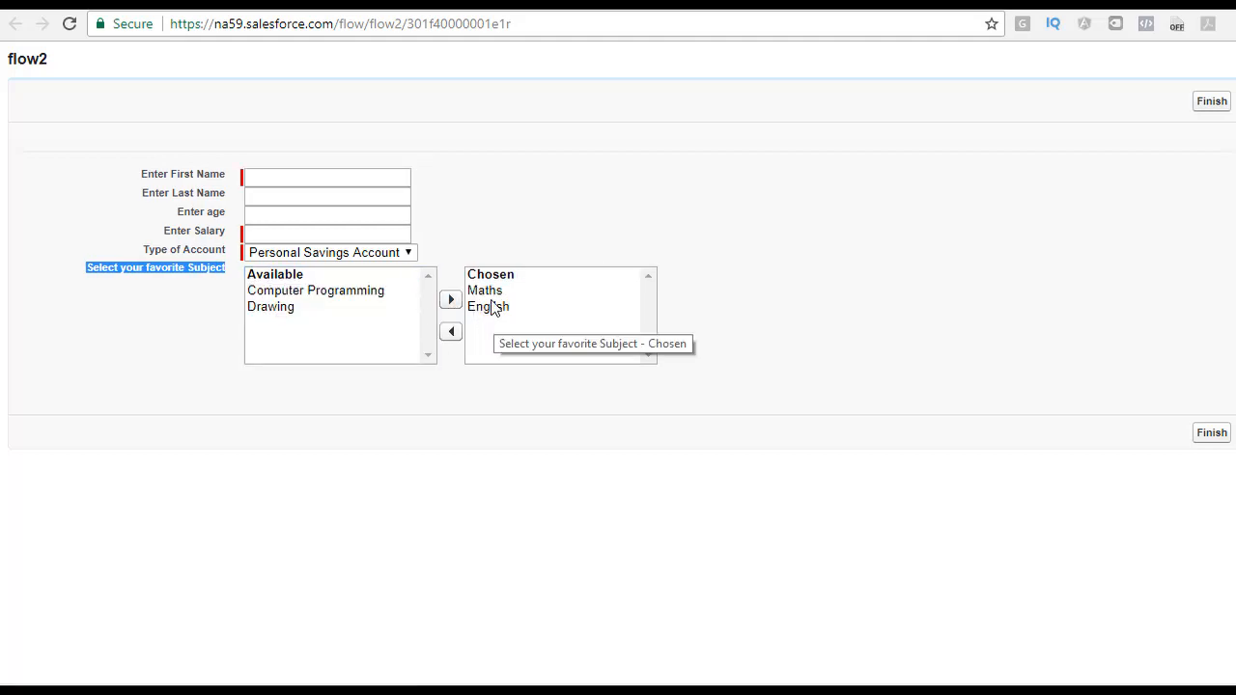
left_click(408, 292)
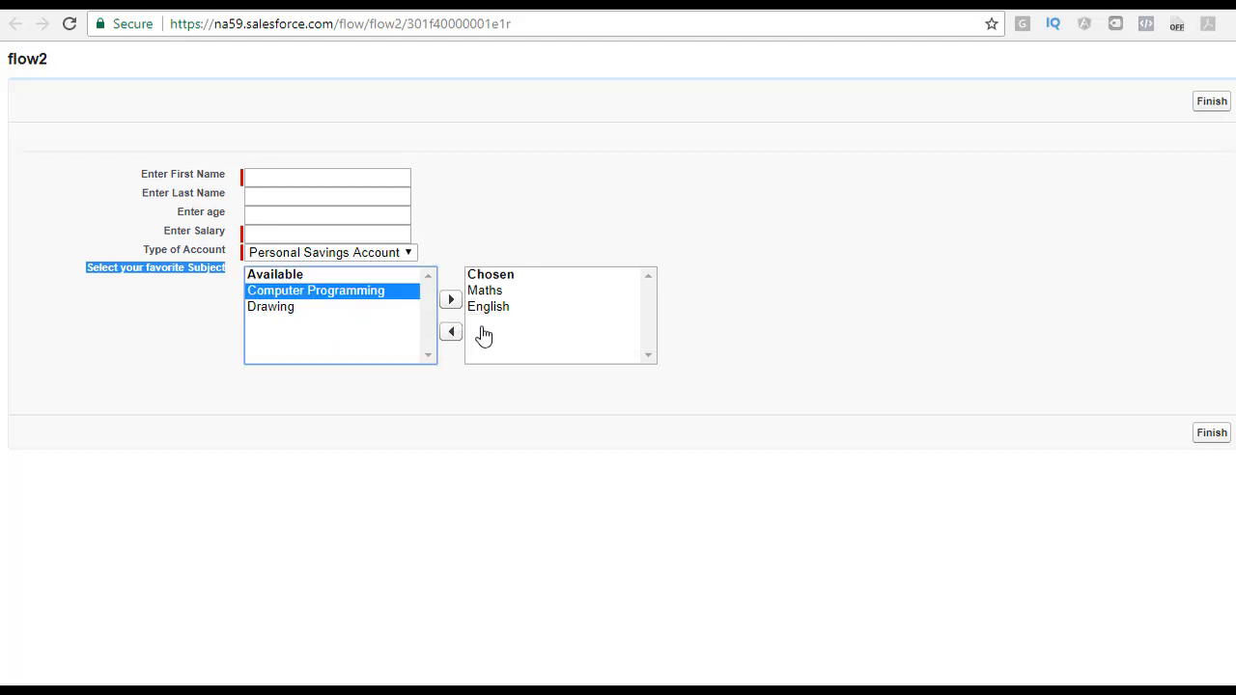
left_click(449, 305)
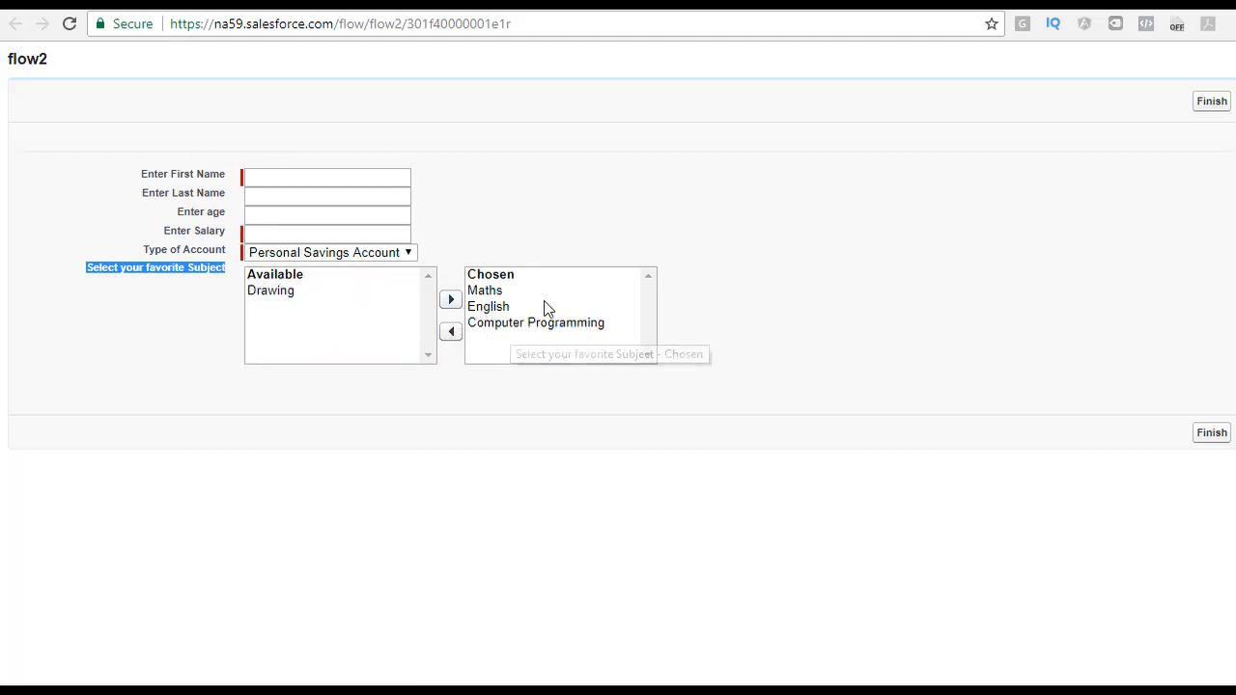
Step: Move English, Computer Programming and Maths back to Available, then select all four available subjects
left_click(498, 306)
left_click(448, 333)
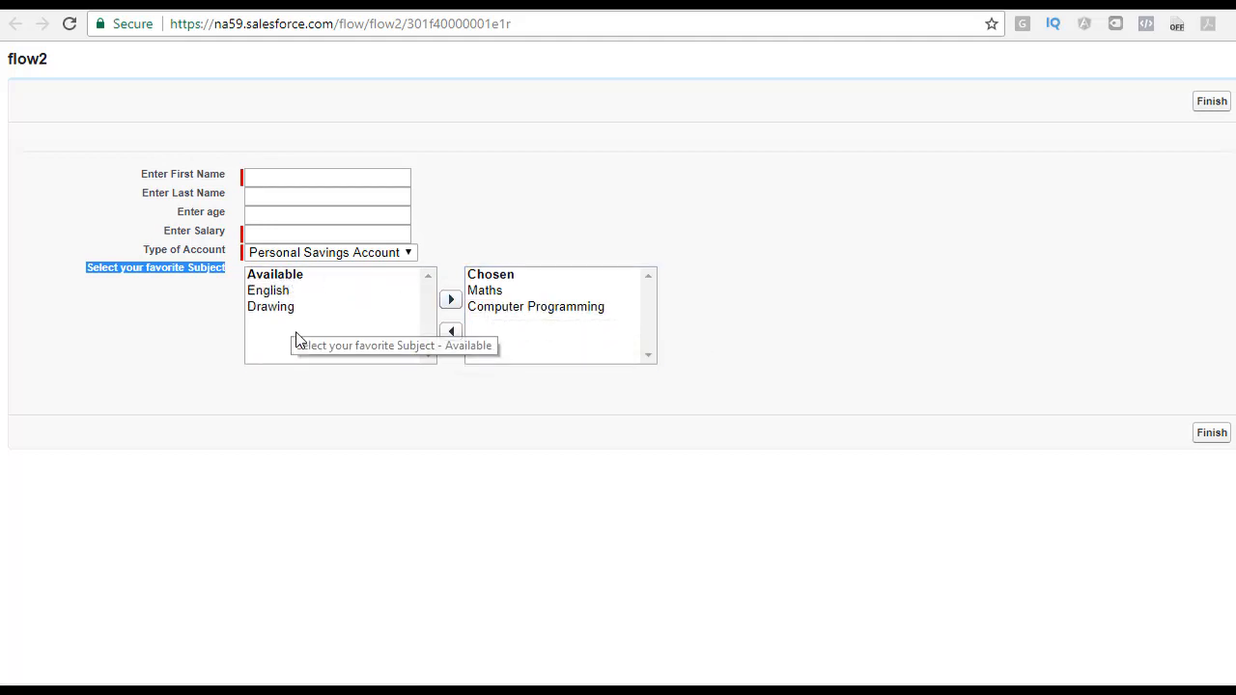
left_click(489, 307)
left_click(451, 331)
left_click(484, 292)
left_click(451, 332)
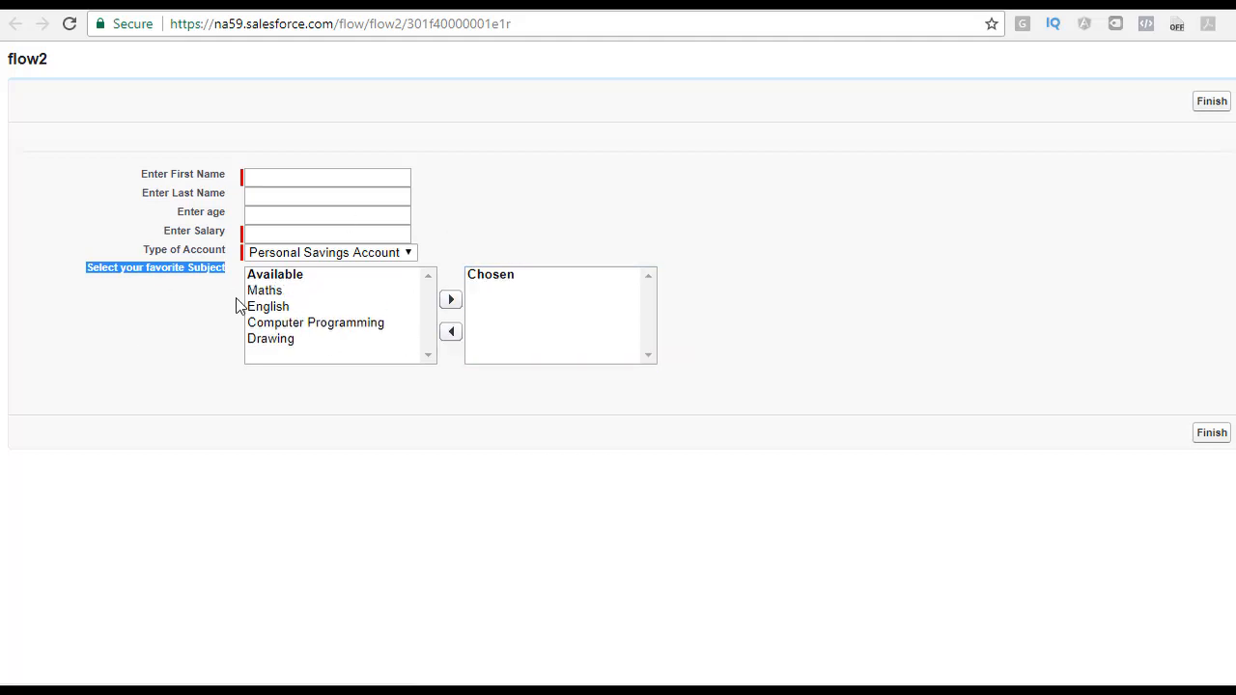
left_click_drag(271, 294, 304, 359)
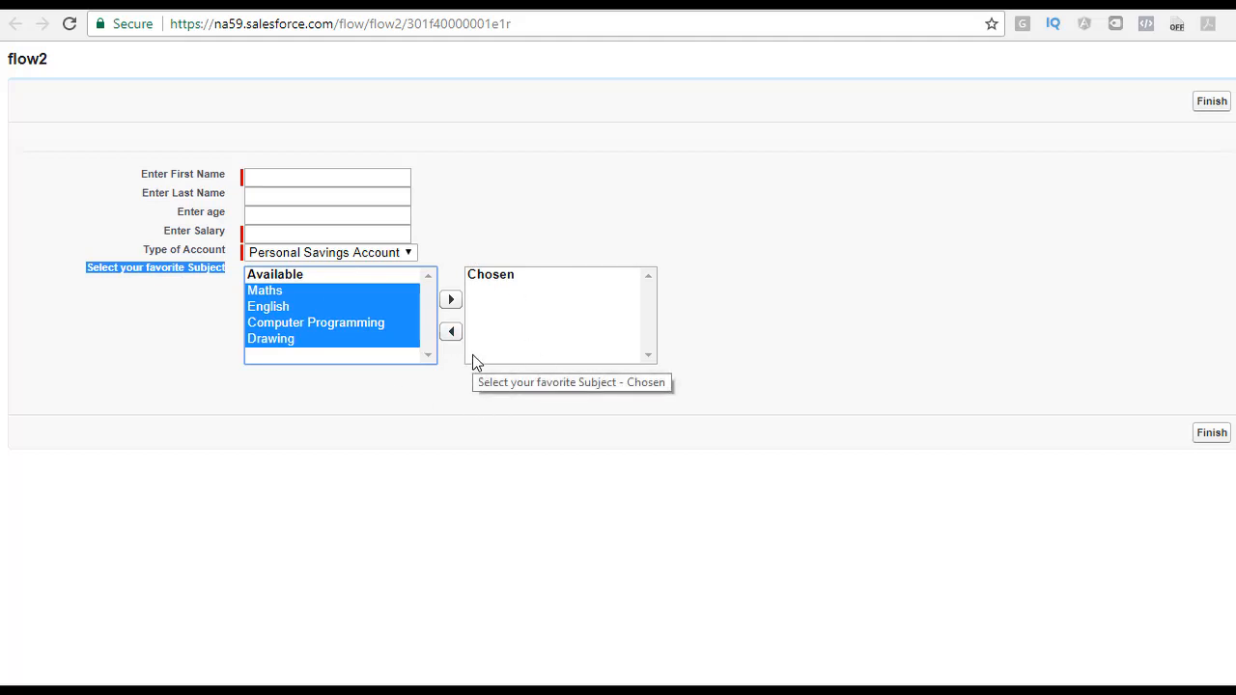
Step: Return to the flow designer, open the Personal Info Screen and add a Display Text field to it
left_click(391, 4)
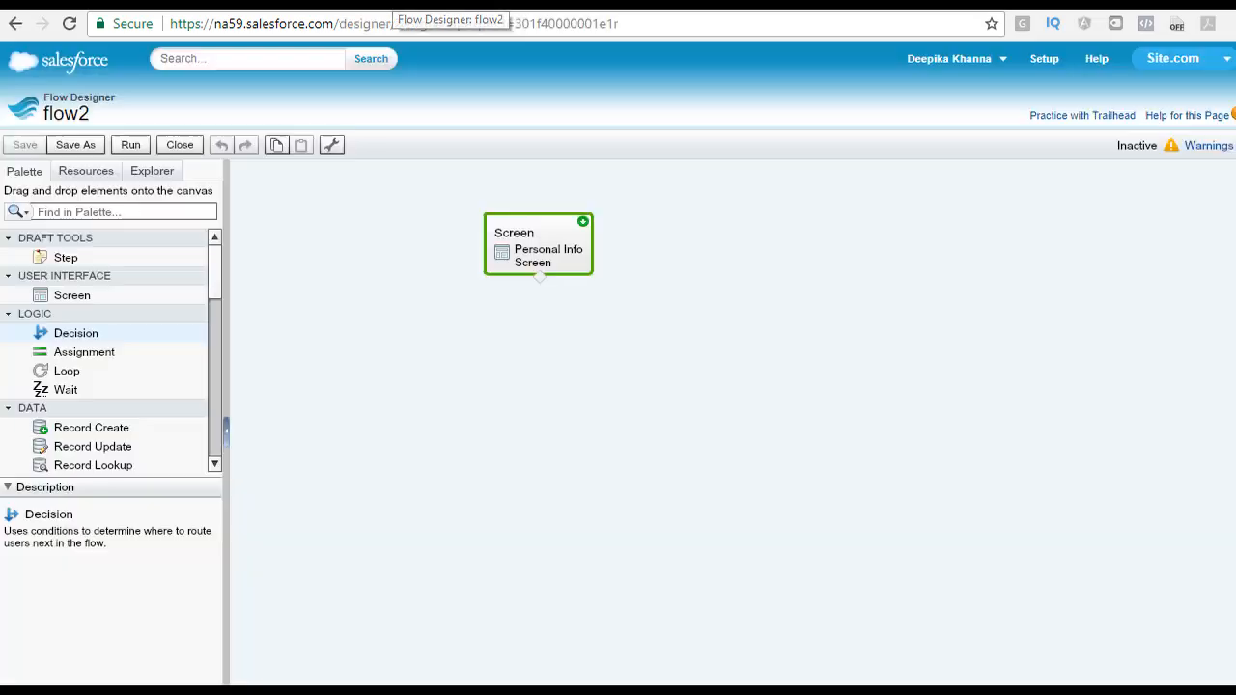
mouse_move(549, 229)
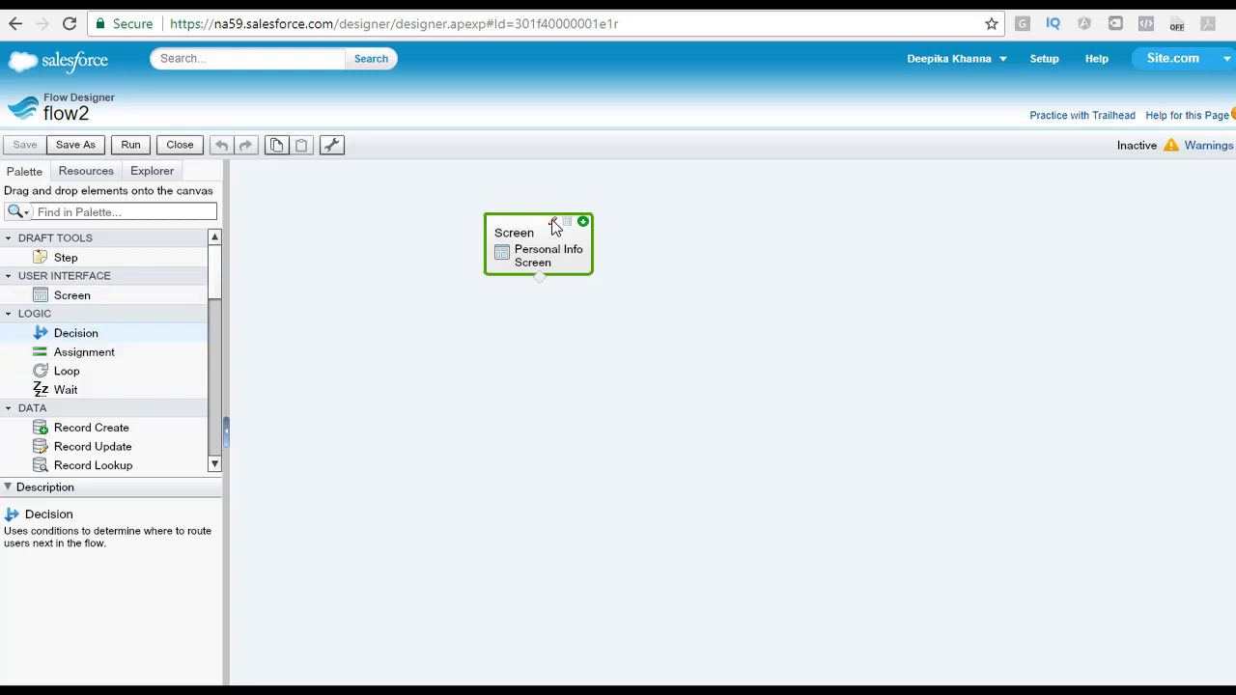
left_click(553, 223)
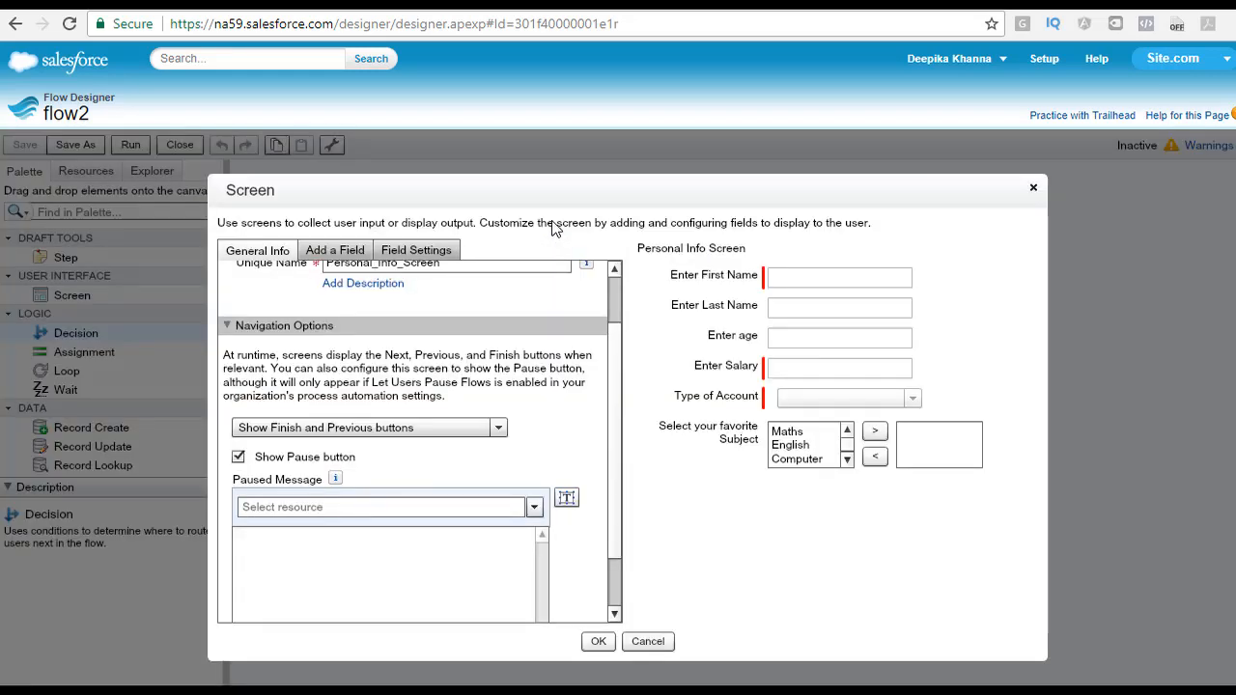
left_click(336, 250)
left_click_drag(305, 598, 732, 266)
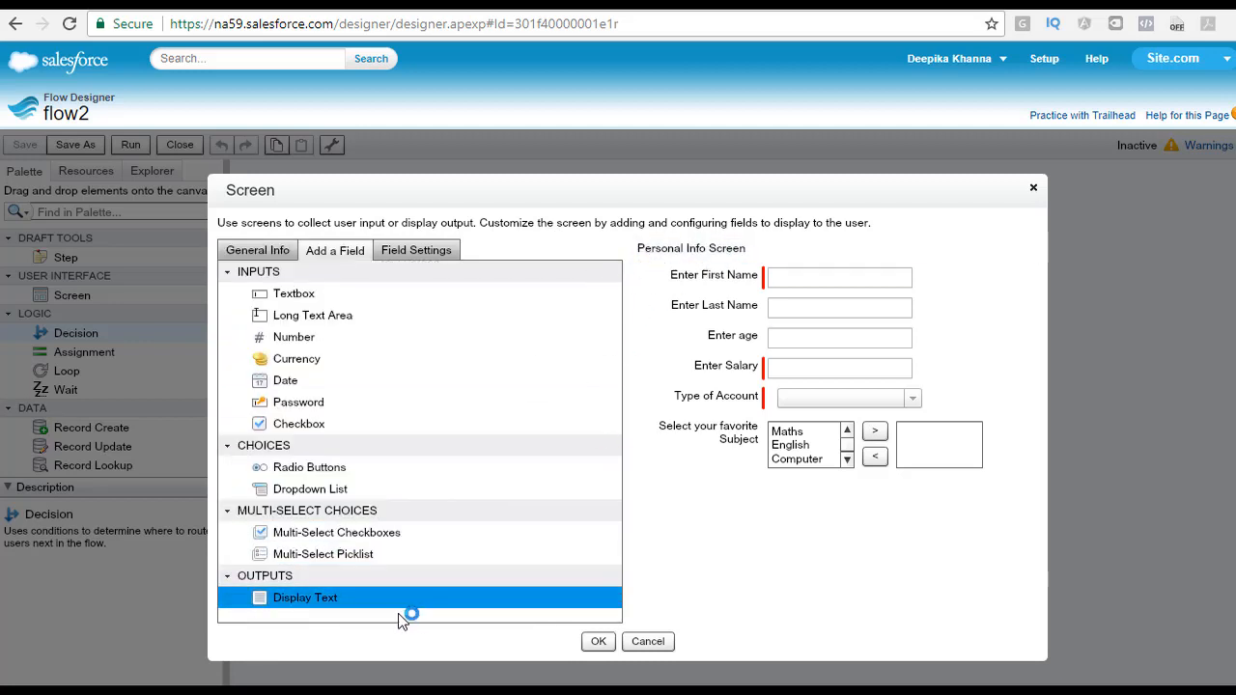
Step: Move the Display Text field to the top of the Personal Info Screen, above Enter First Name, and select it
left_click_drag(781, 337, 828, 262)
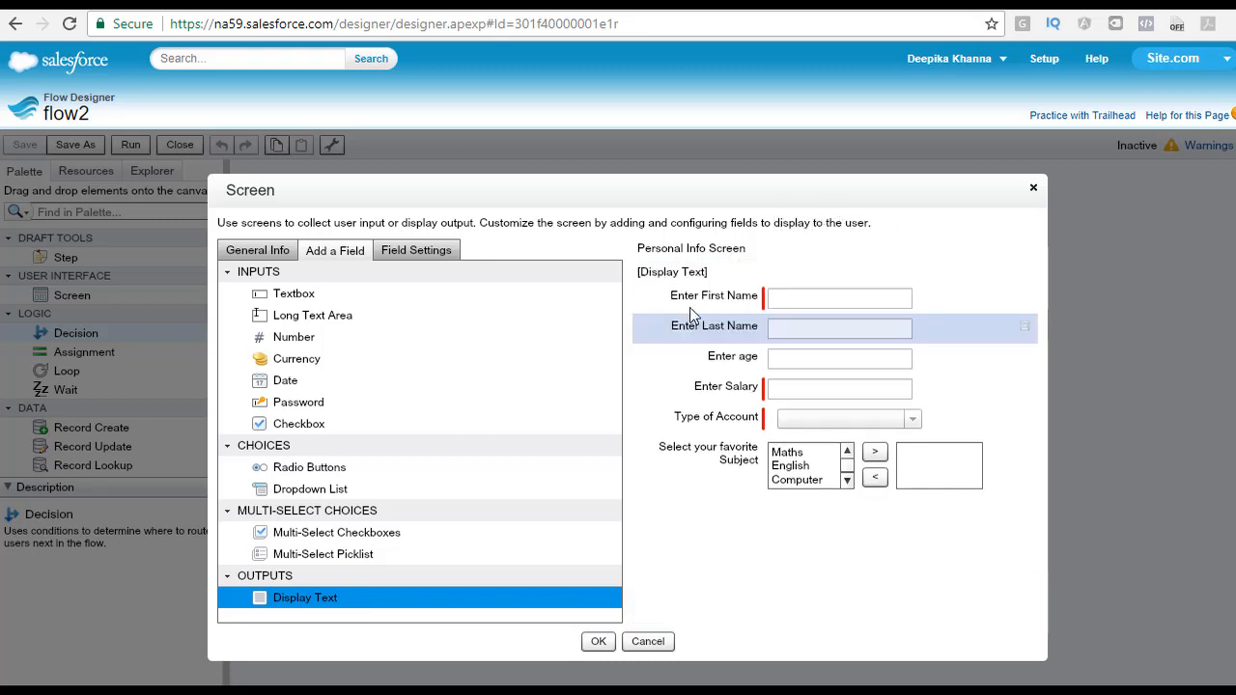
left_click(712, 297)
left_click(711, 275)
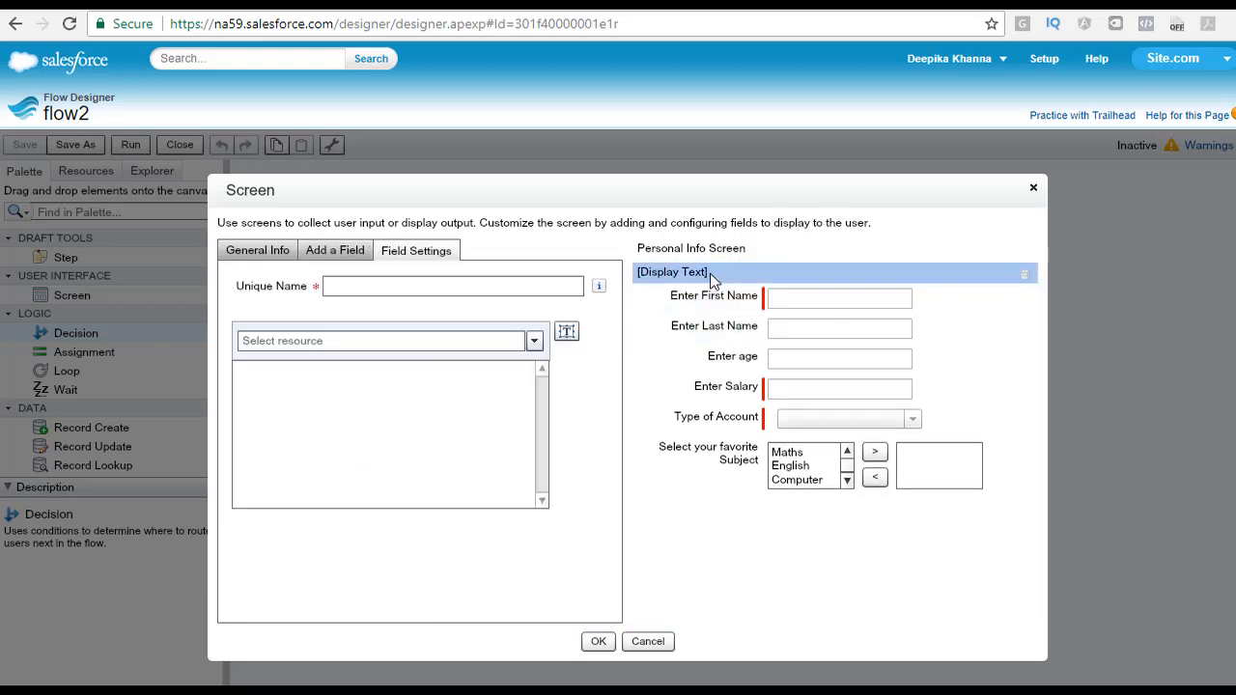
Step: Set the display text field's unique name to EnterBelowDetails
left_click(450, 287)
type("Enter")
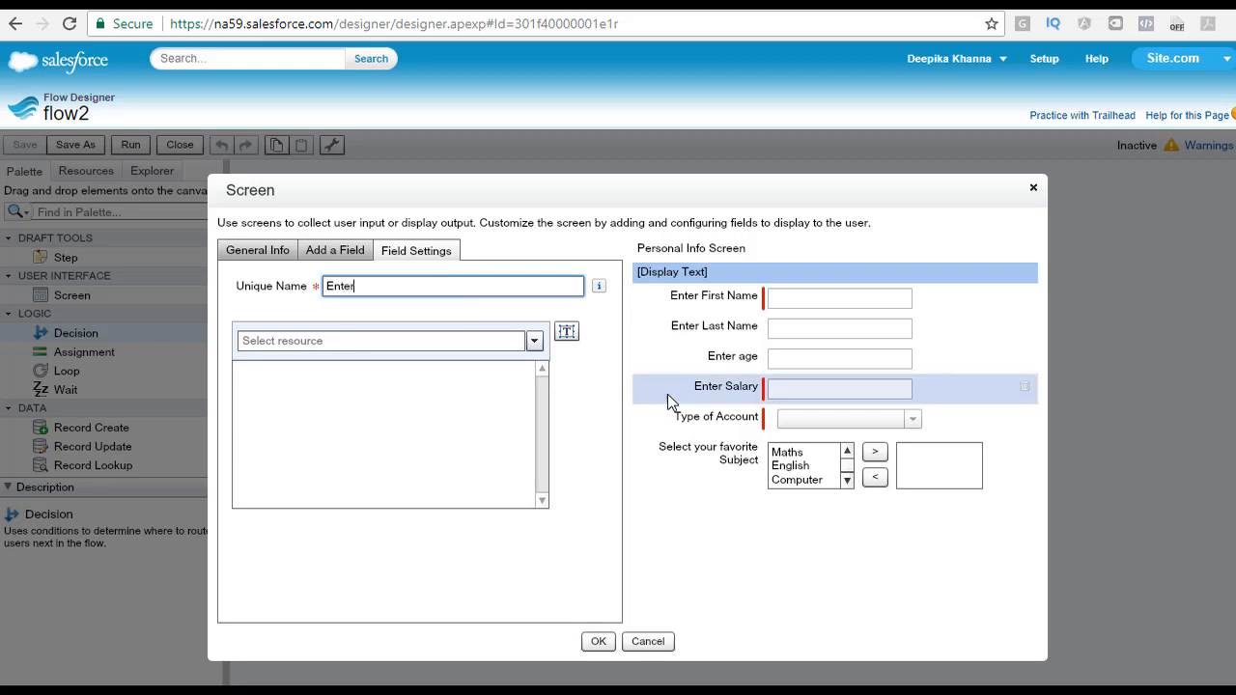
type("all")
type("low")
key("BackSpace")
key("BackSpace")
key("BackSpace")
key("BackSpace")
key("BackSpace")
type("BelowDetails")
key("Tab")
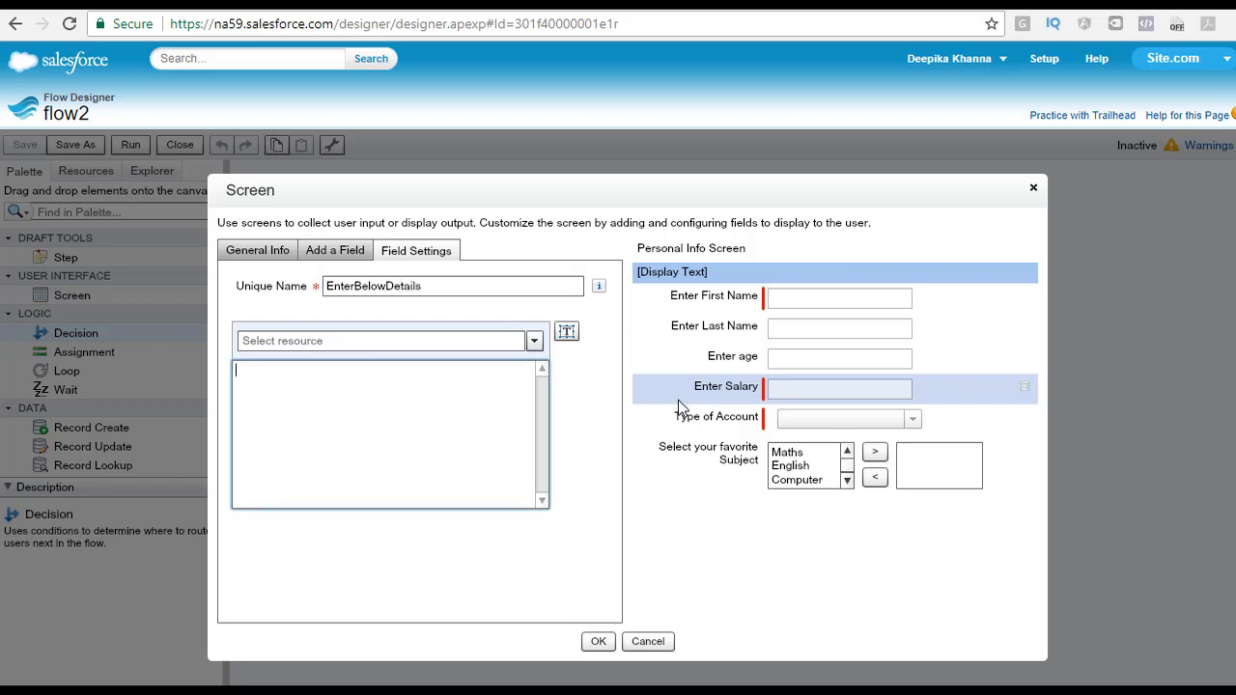
Step: Enter the display text "Enter Details here" and close the screen editor with OK
type("Enter Details here")
left_click(781, 566)
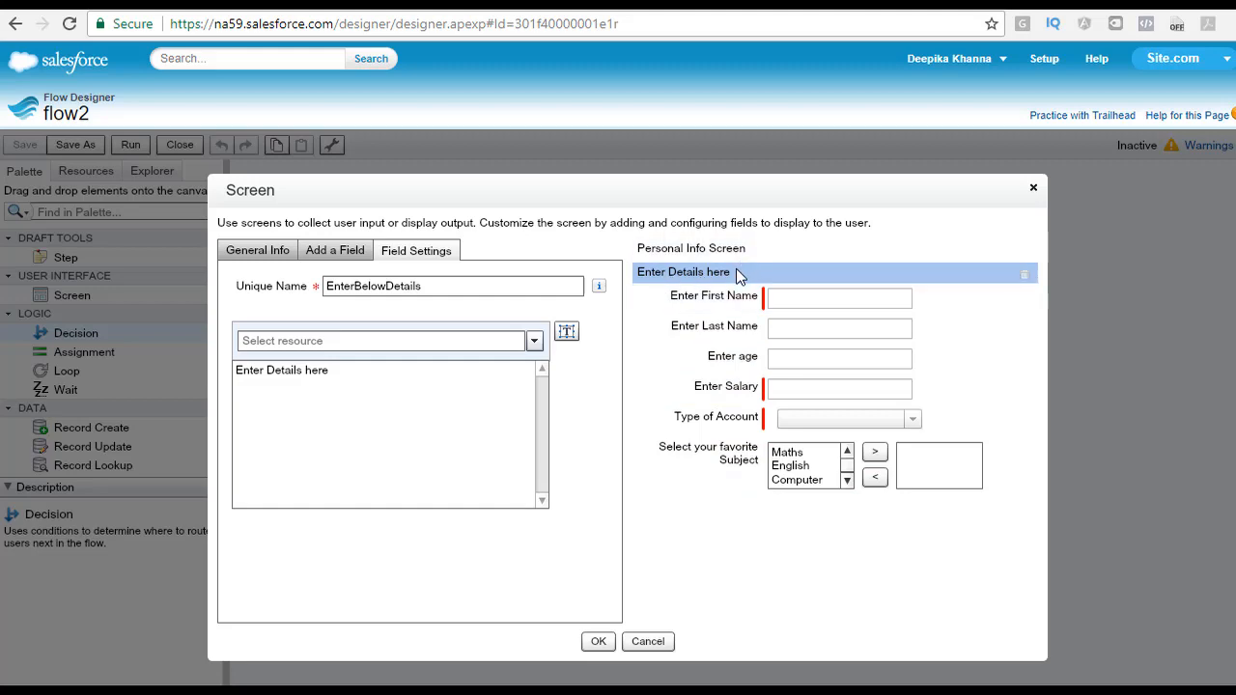
left_click(598, 641)
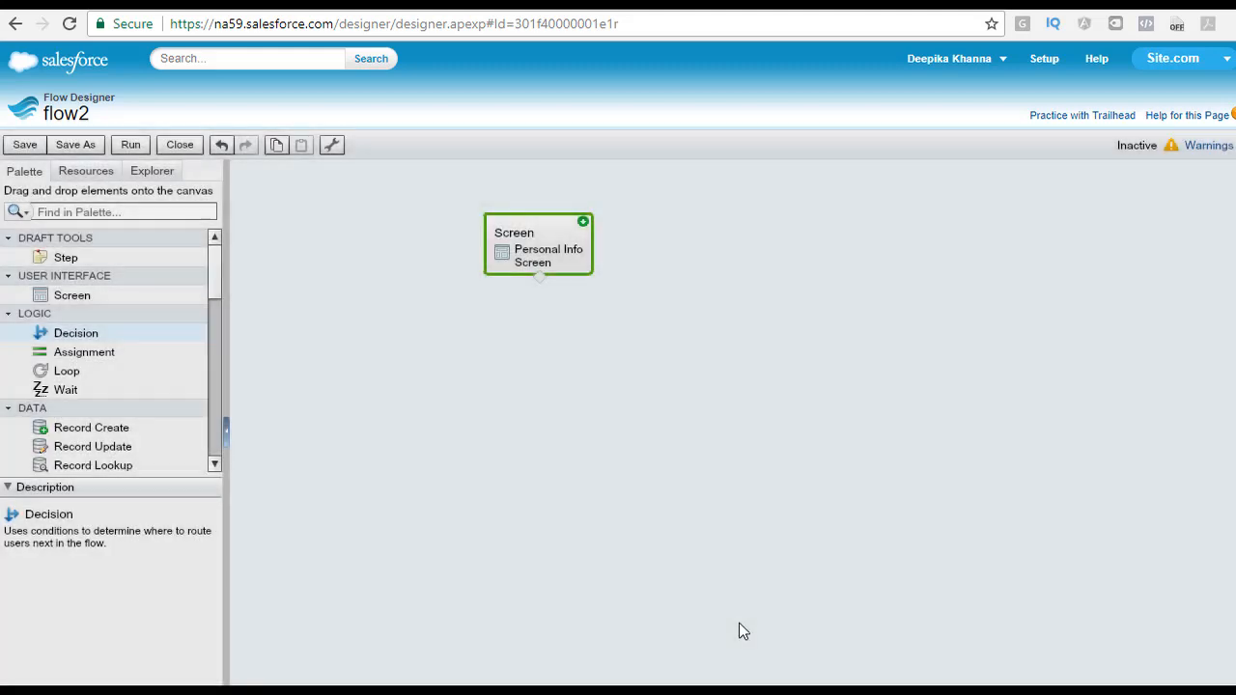
Step: Save the flow and run it
left_click(29, 145)
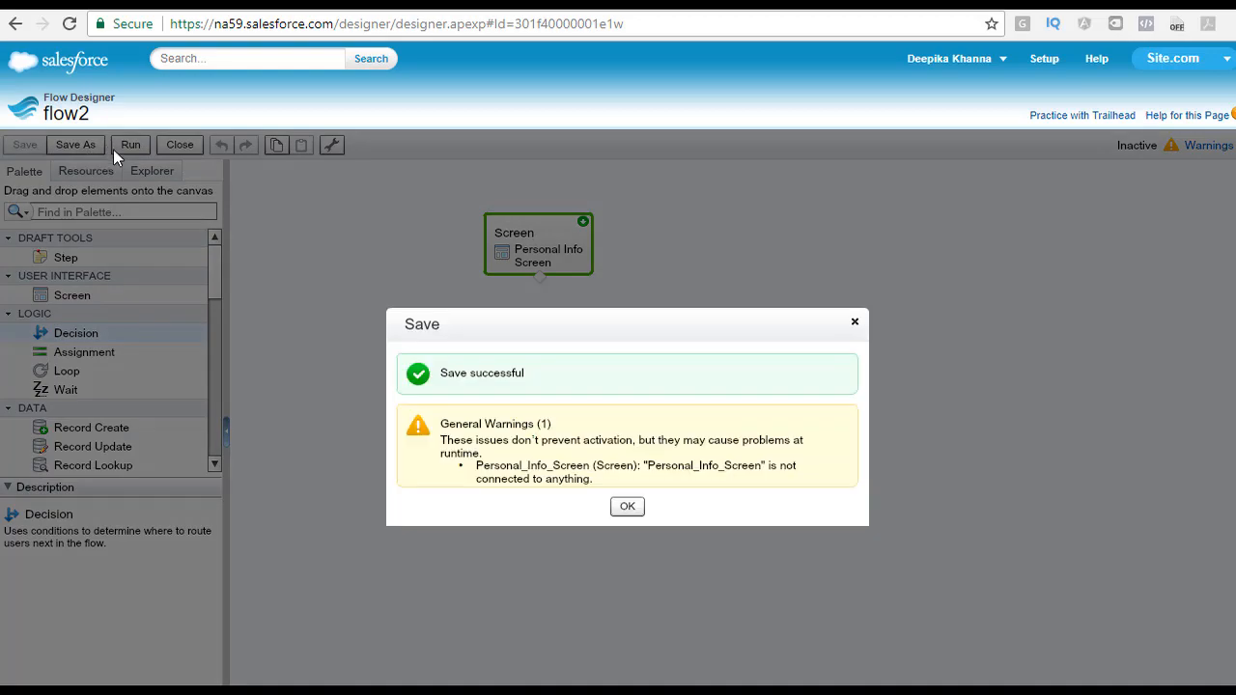
left_click(628, 508)
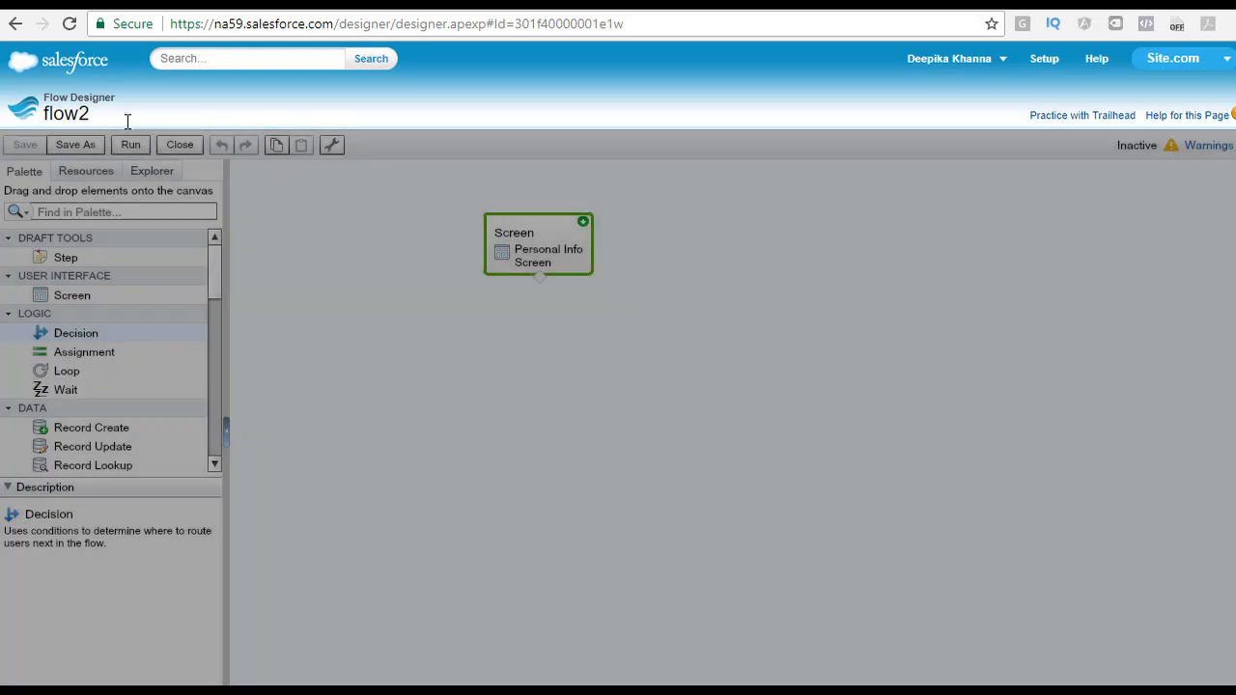
left_click(131, 146)
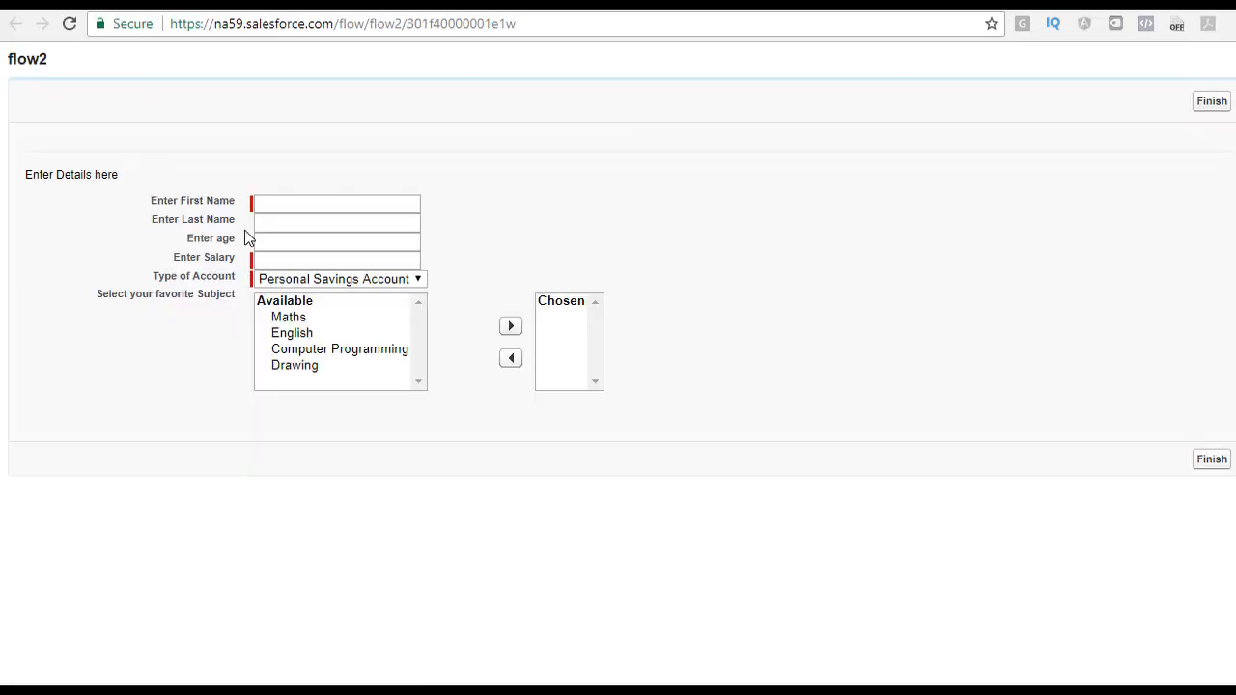
Step: Highlight the Enter Details here text in the running flow and return to the flow designer
left_click_drag(31, 175, 122, 177)
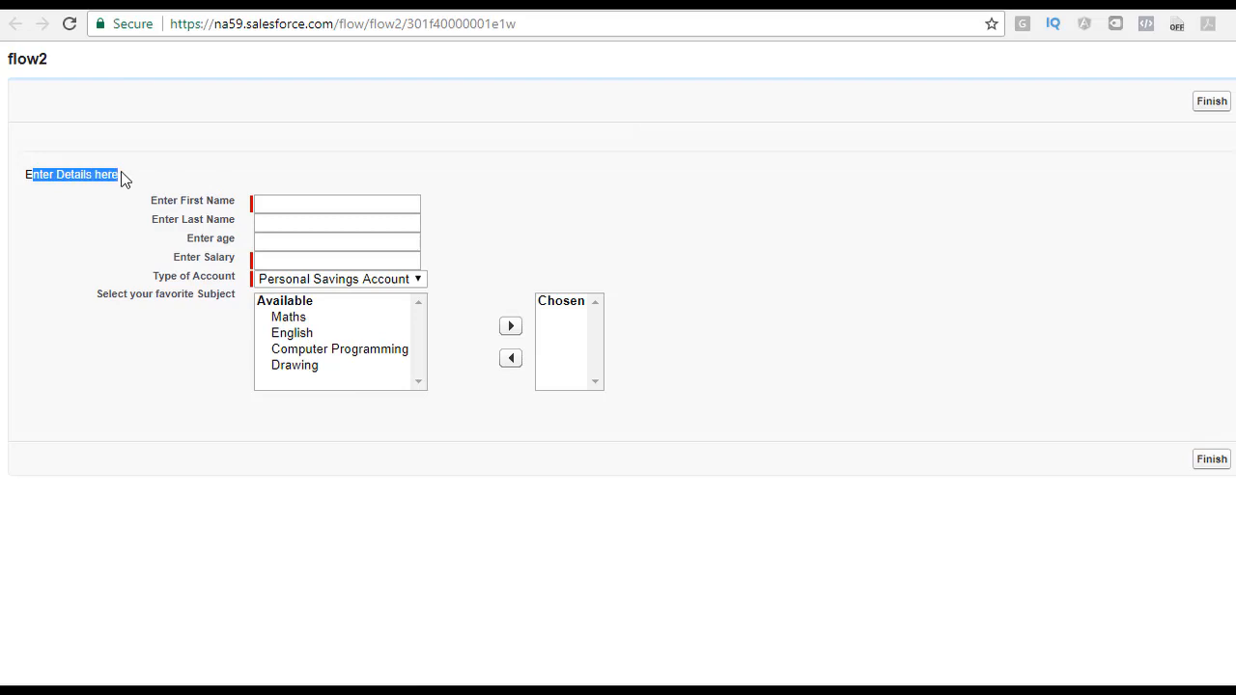
double_click(58, 175)
left_click(183, 5)
Step: Reopen the Personal Info Screen's editor to add another field
mouse_move(578, 216)
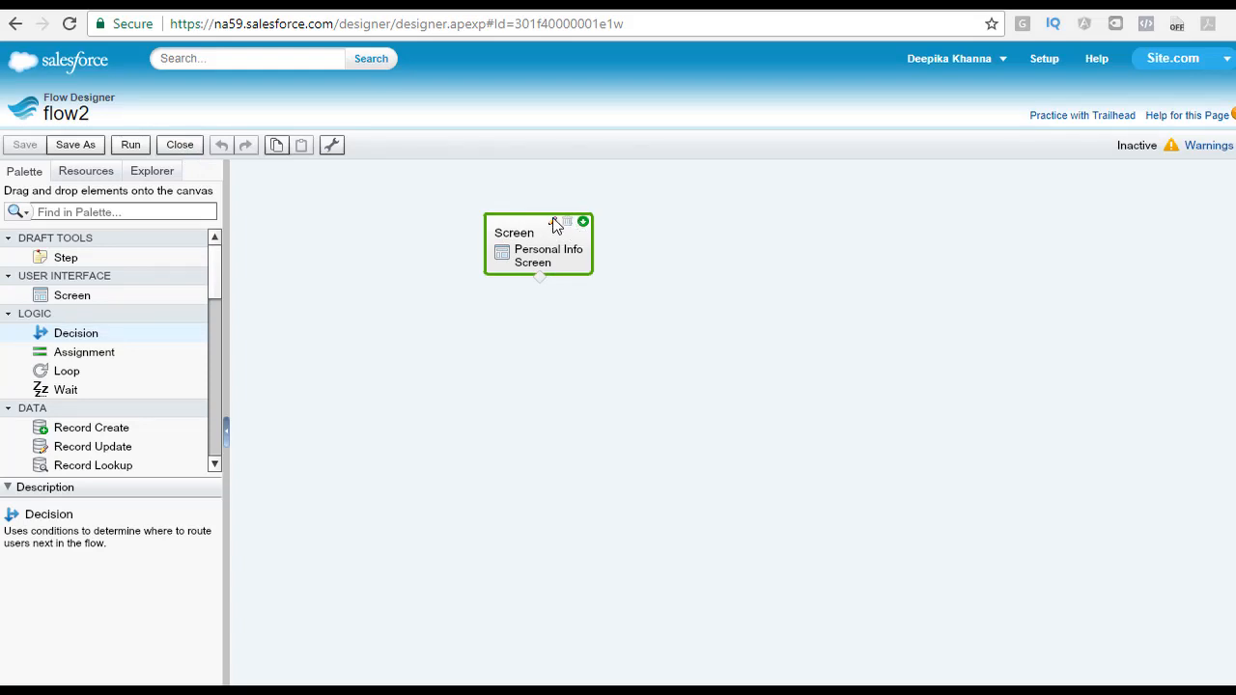
left_click(554, 223)
left_click(329, 253)
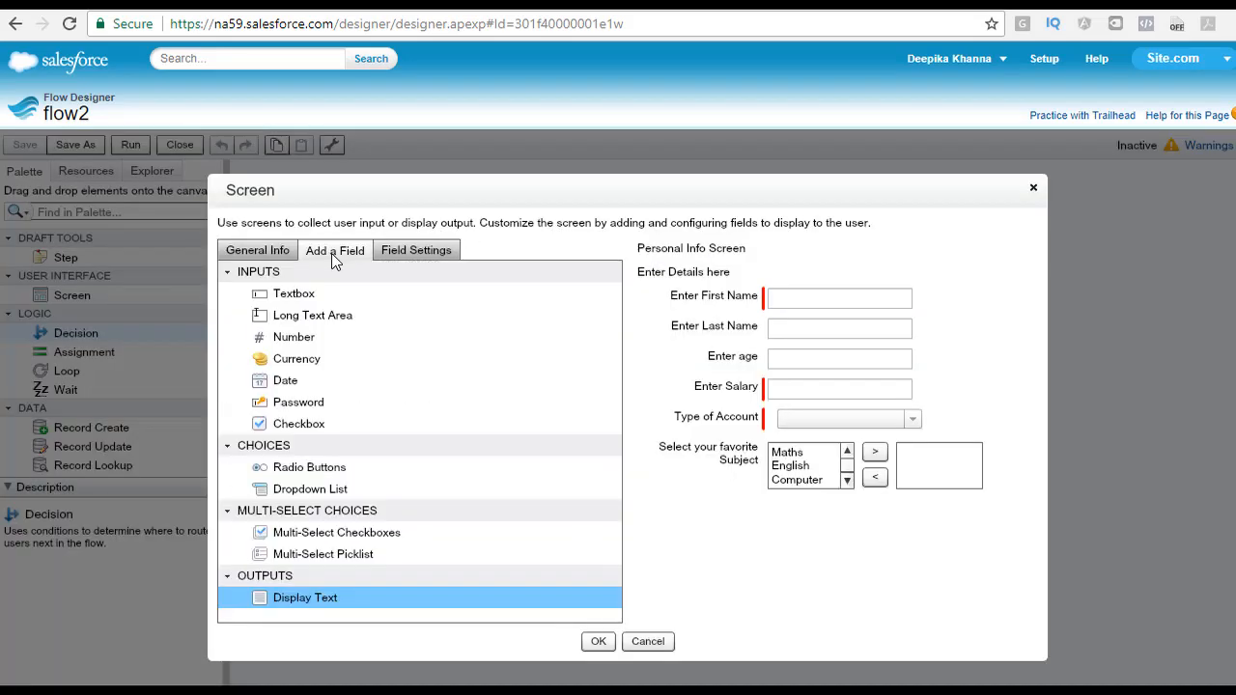